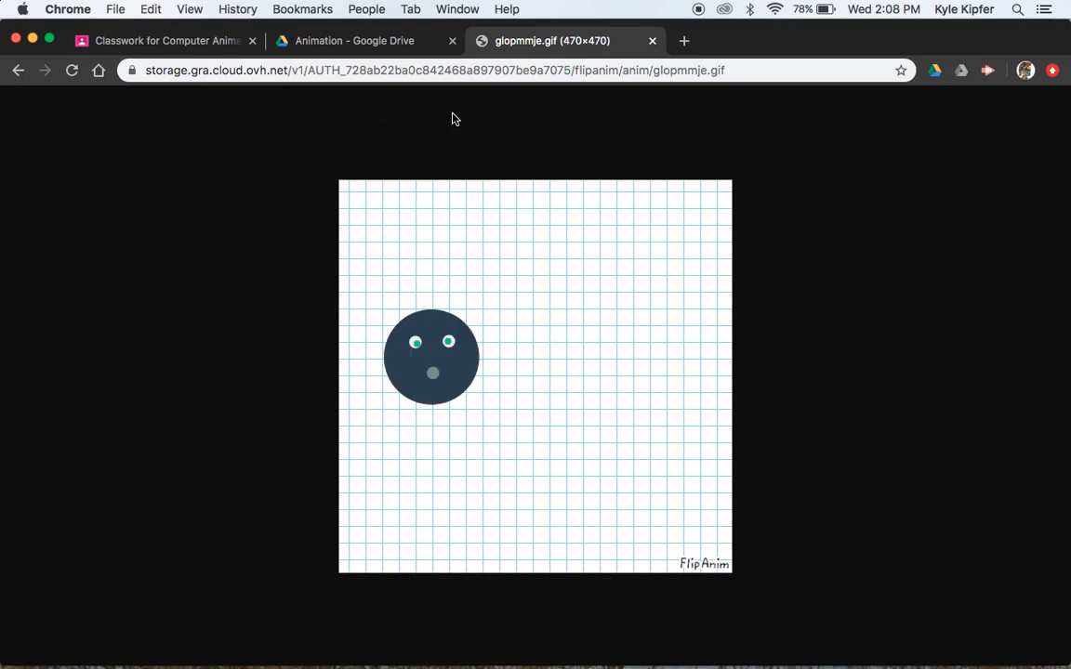
Return to the bouncer animation's page and log out of the account from the user profile
click(18, 72)
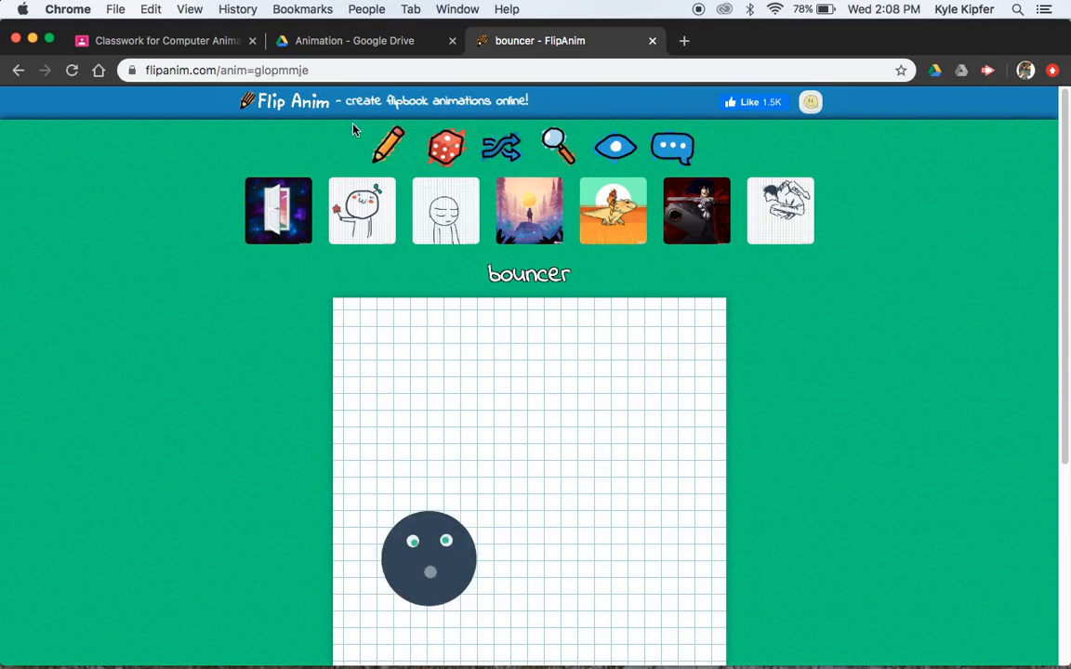
scroll(208, 232, down, 2)
scroll(208, 232, up, 2)
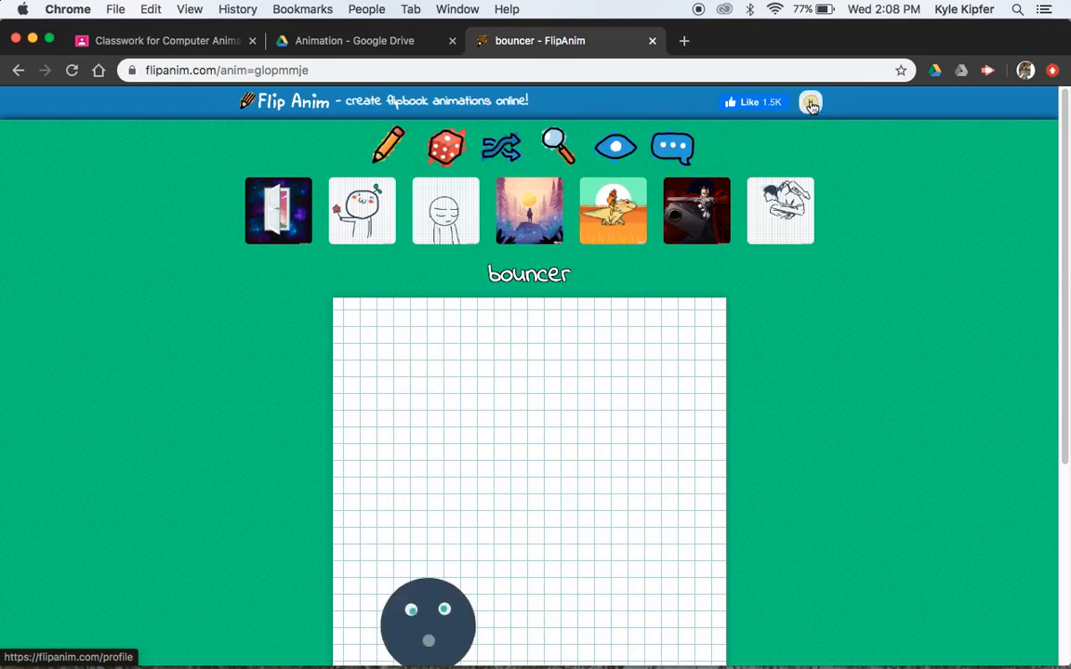
click(815, 106)
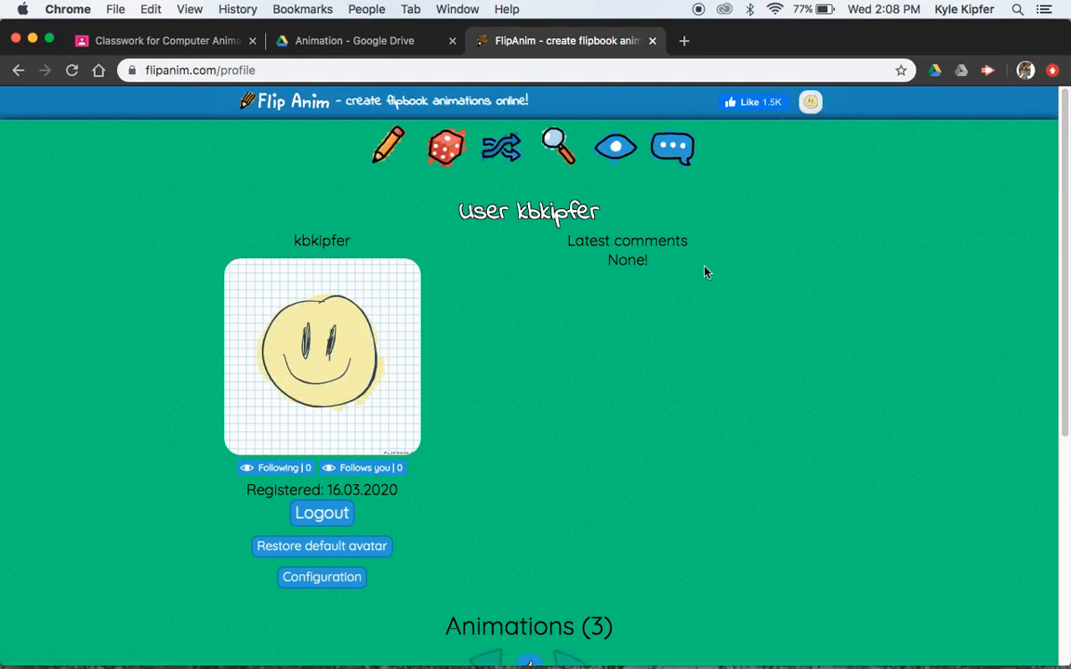
click(324, 513)
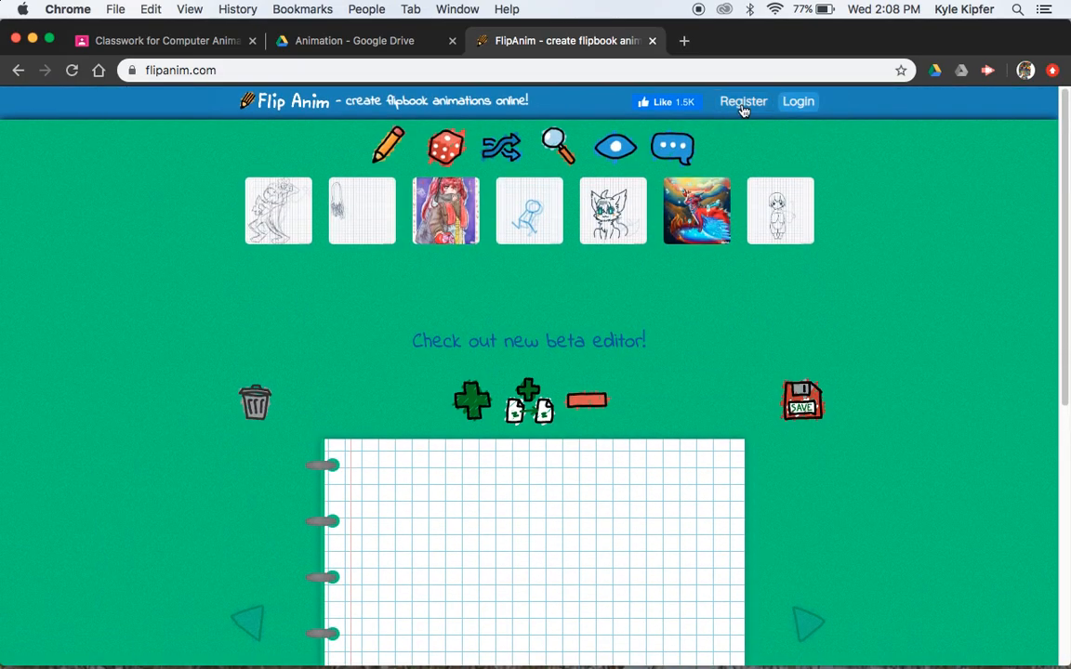
click(743, 104)
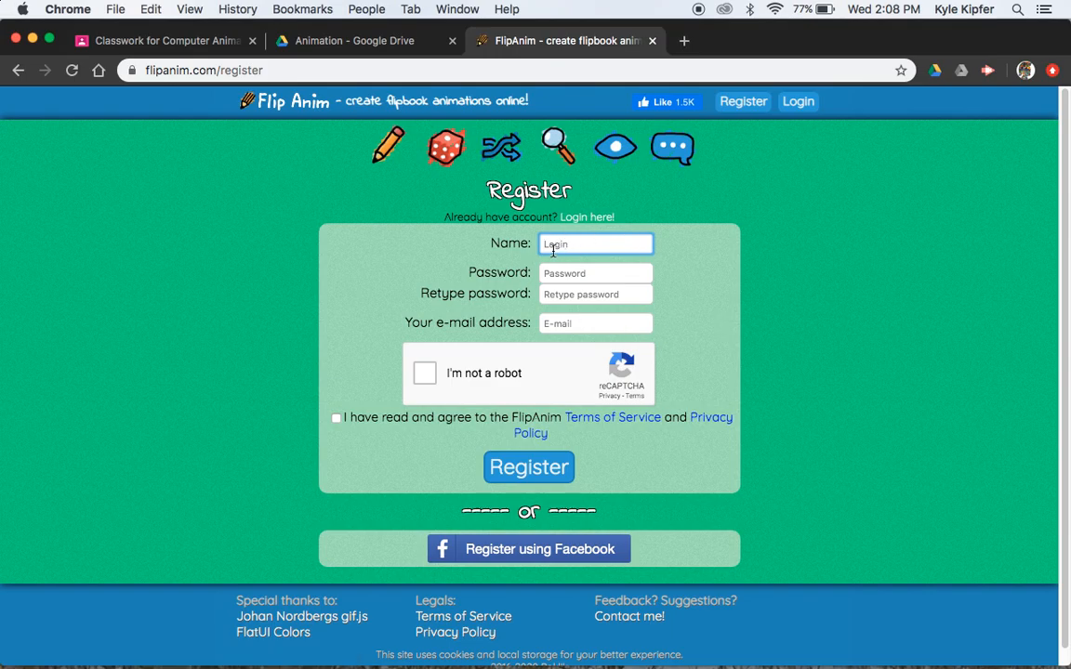
text(k)
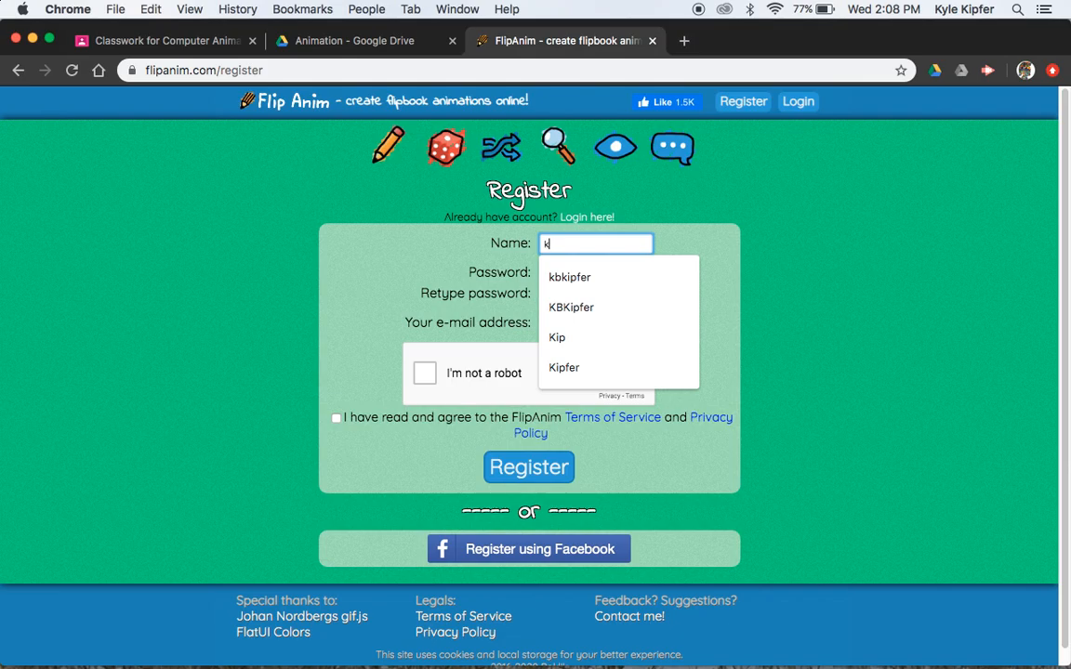
key(Down)
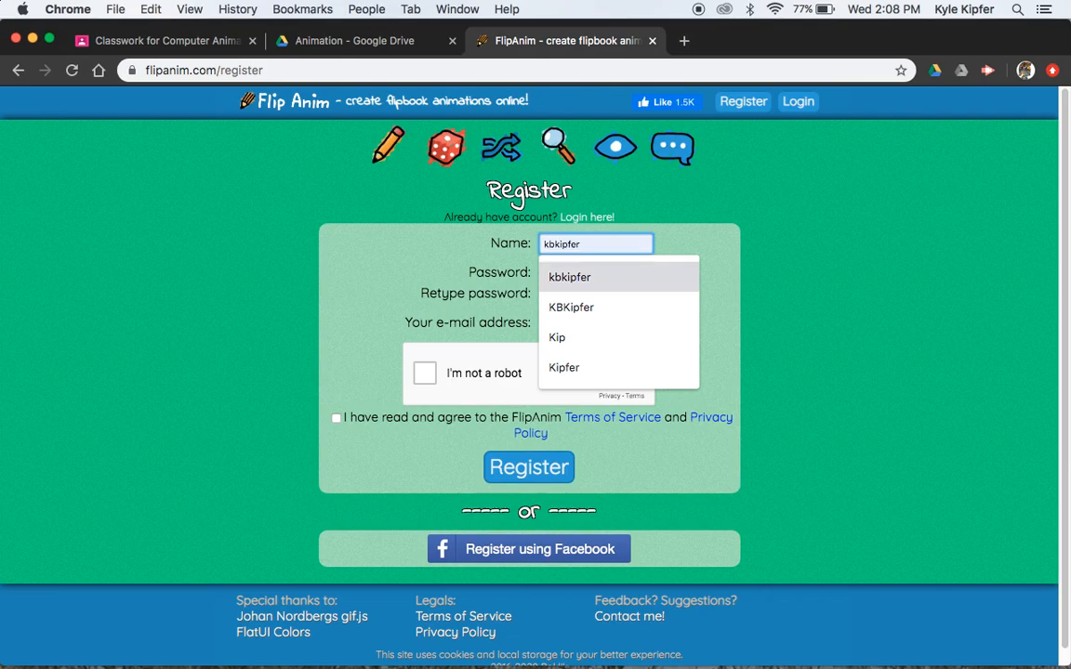
key(Tab)
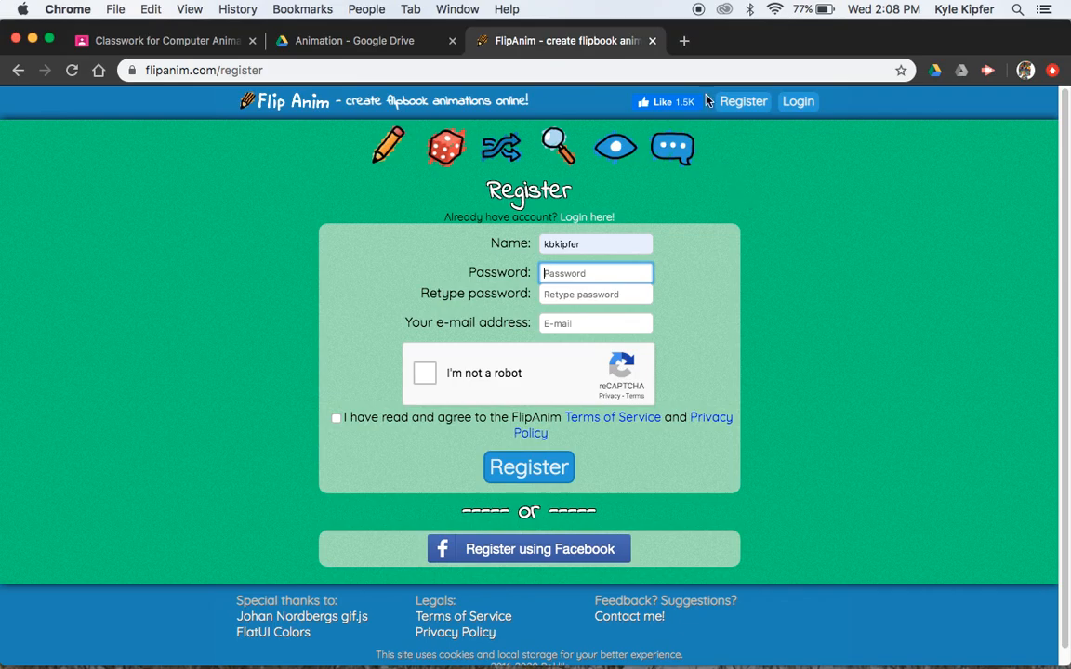
Log in to the existing FlipAnim account with its username and password, completing the robot check
click(797, 102)
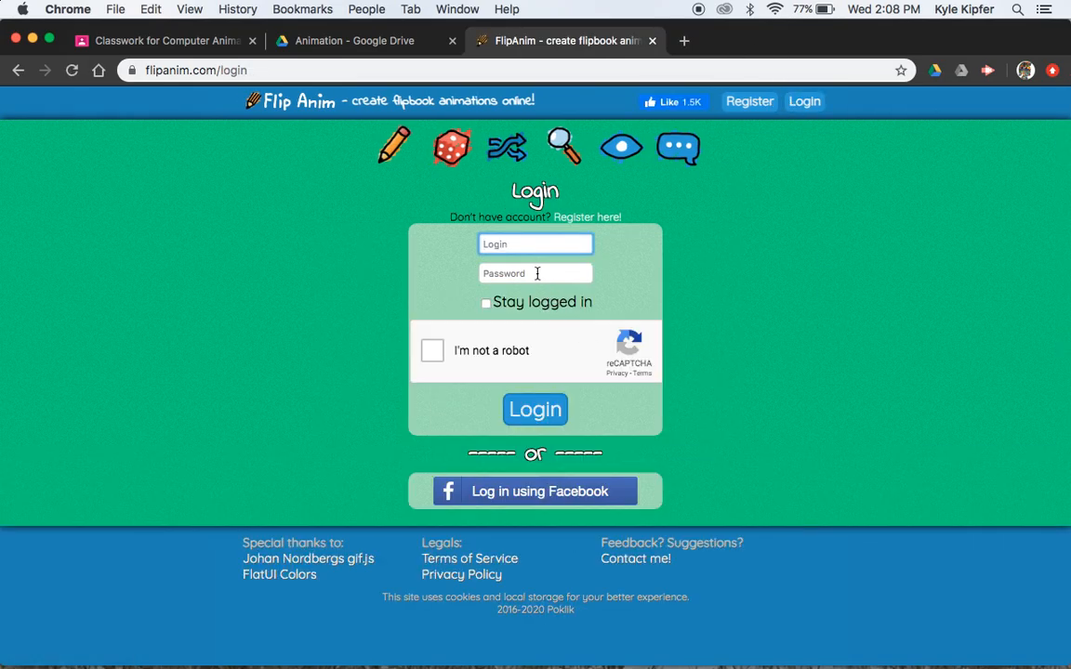
text(kbk)
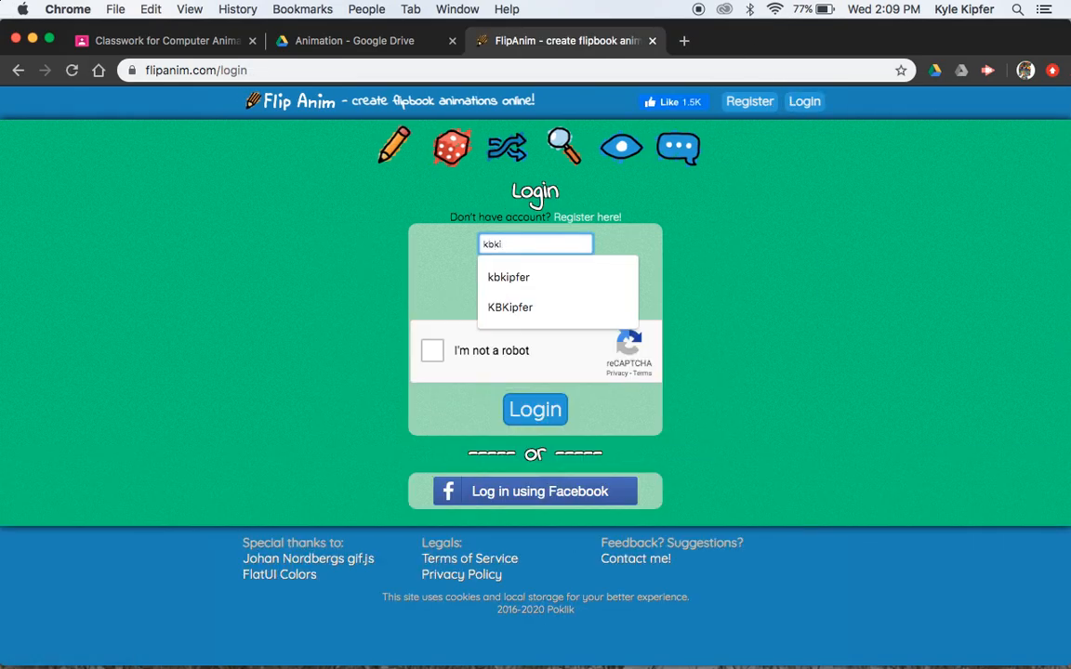
text(i)
key(Down)
key(Tab)
text(•••)
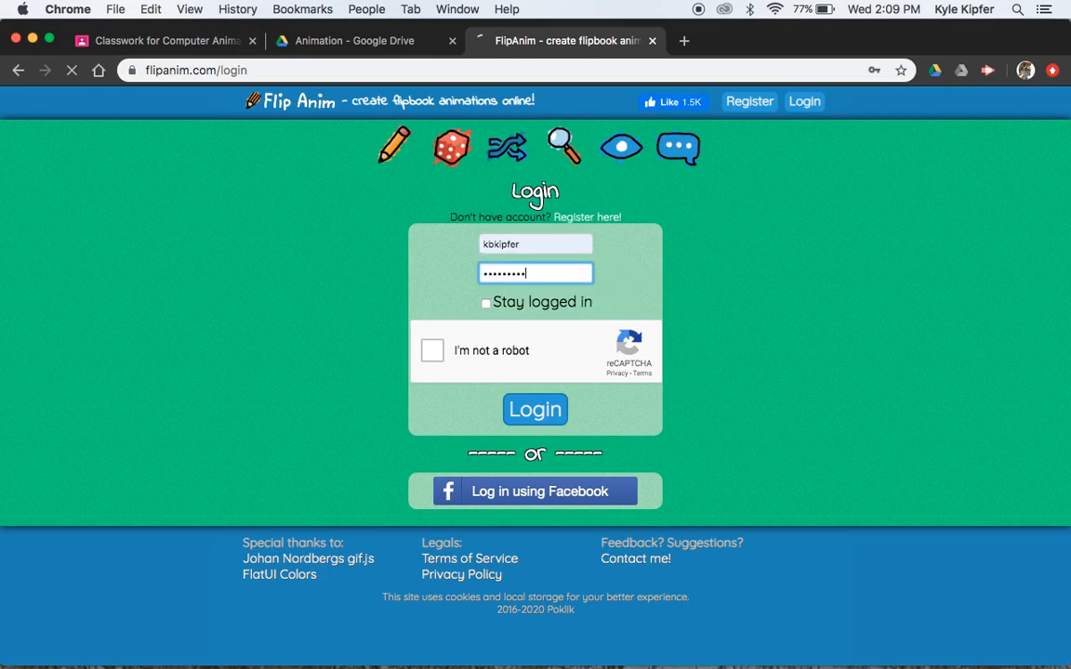
click(427, 375)
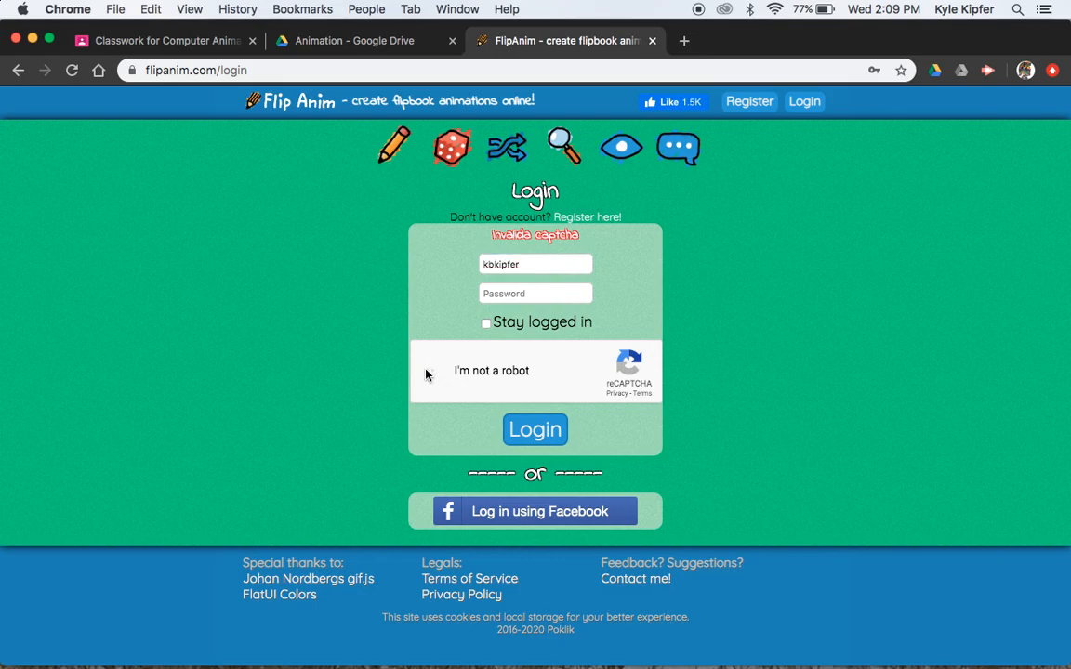
click(532, 294)
text(••••)
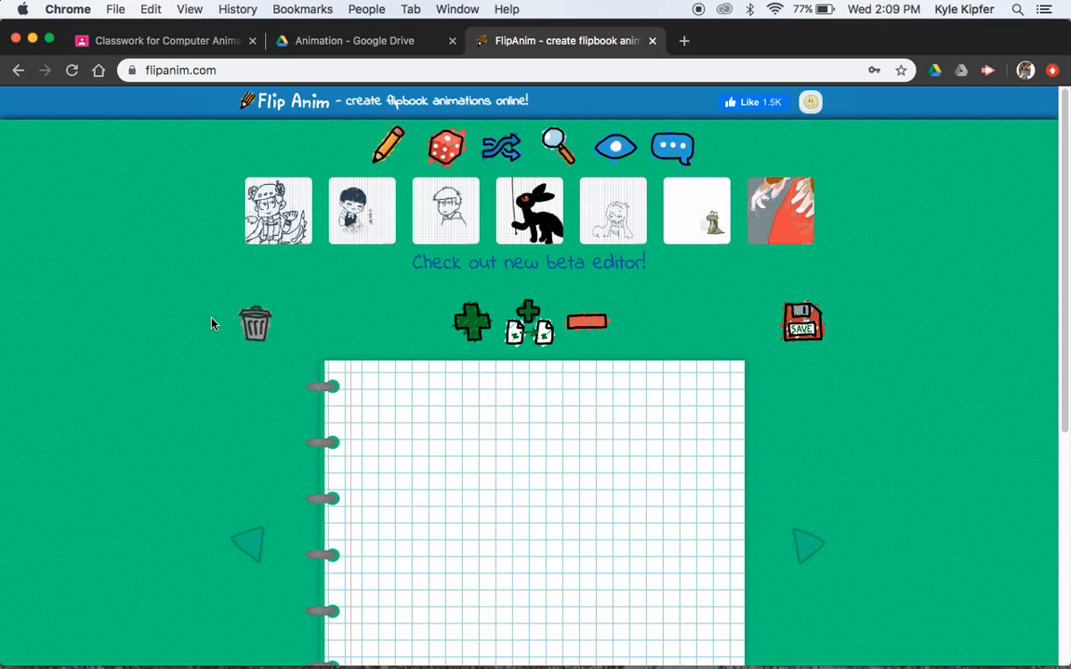
Look over the standard flipbook editor, including its page controls and its colour, size and drawing tool options
scroll(183, 272, down, 1)
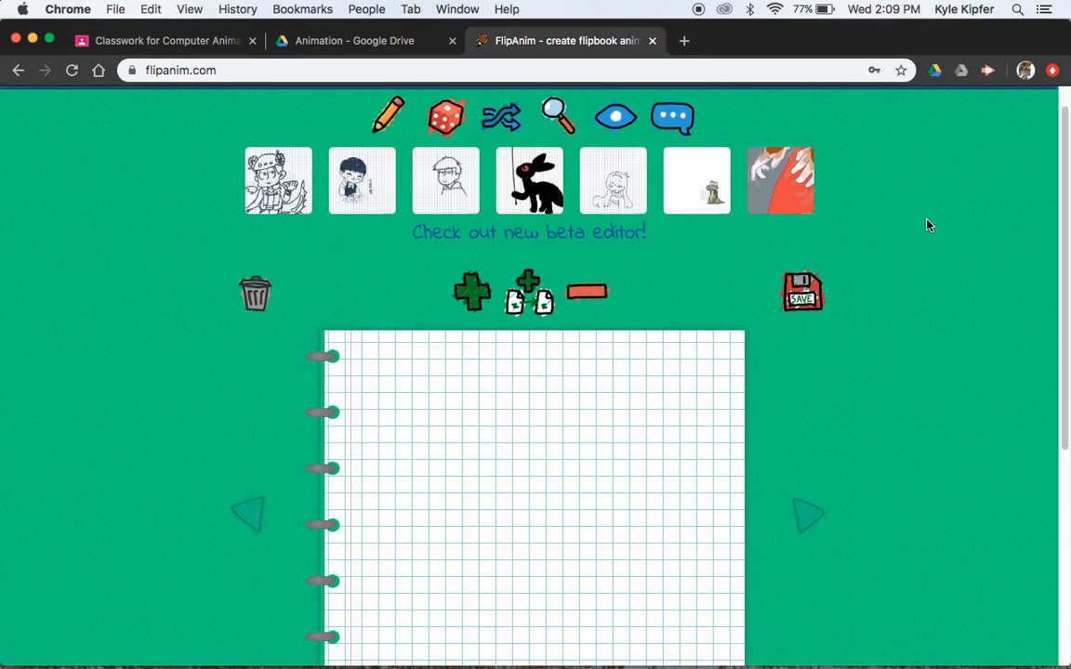
scroll(889, 257, up, 1)
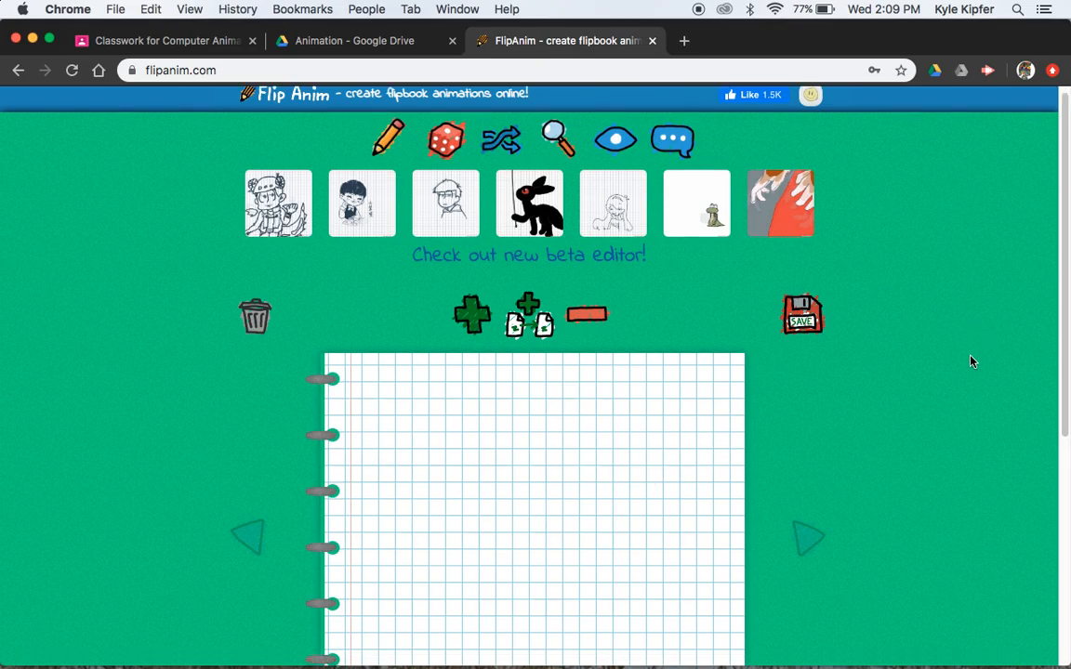
scroll(971, 361, down, 4)
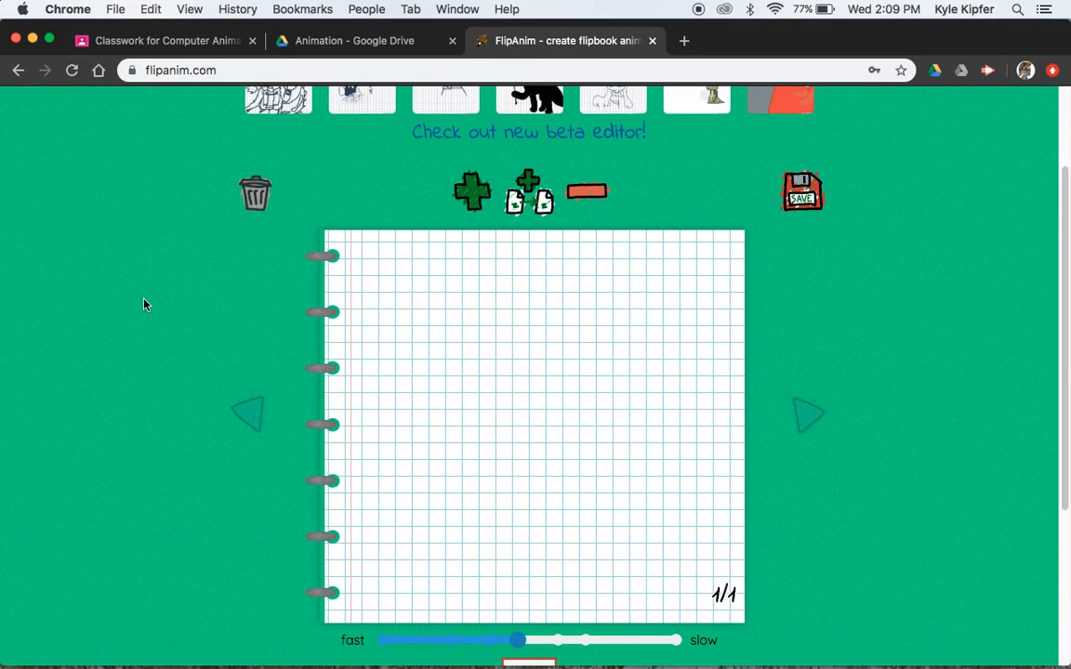
scroll(180, 274, up, 2)
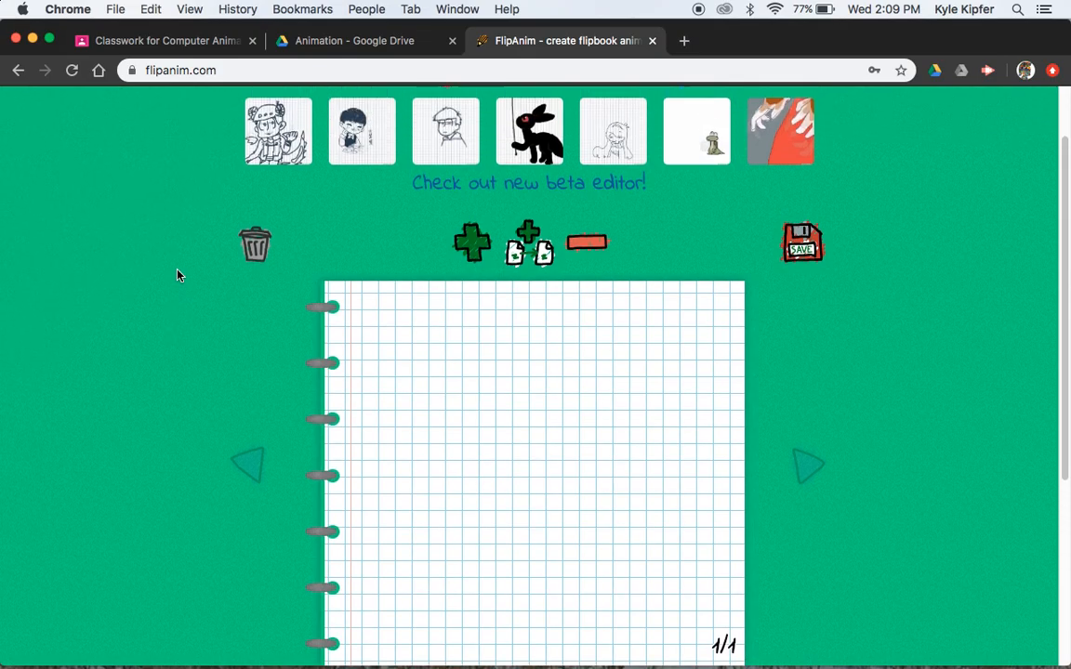
scroll(179, 274, down, 5)
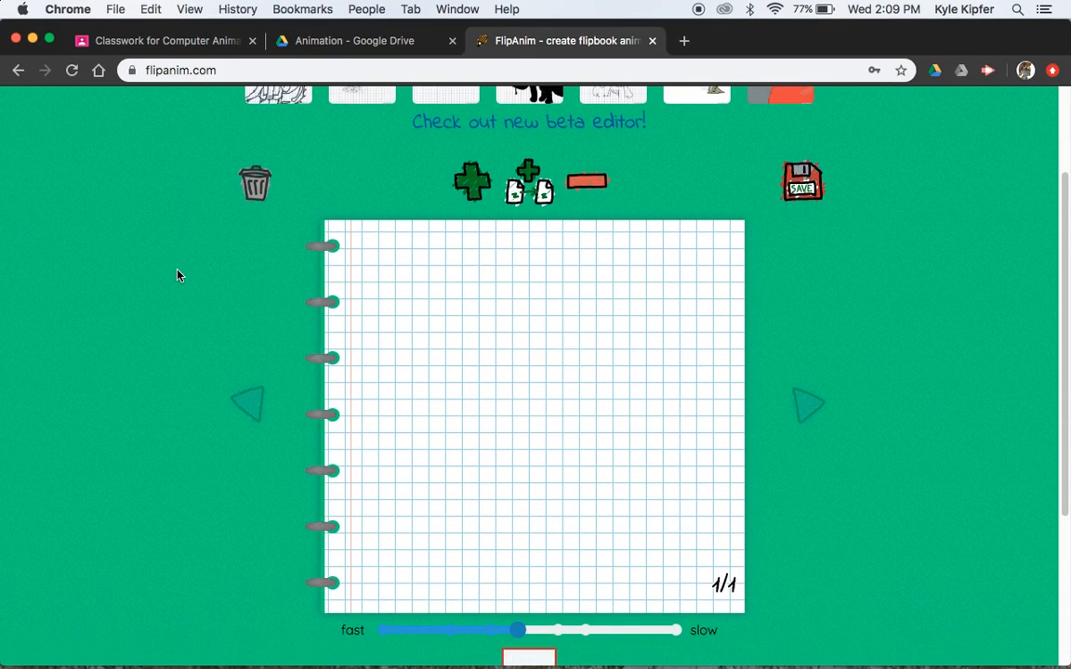
scroll(179, 275, up, 7)
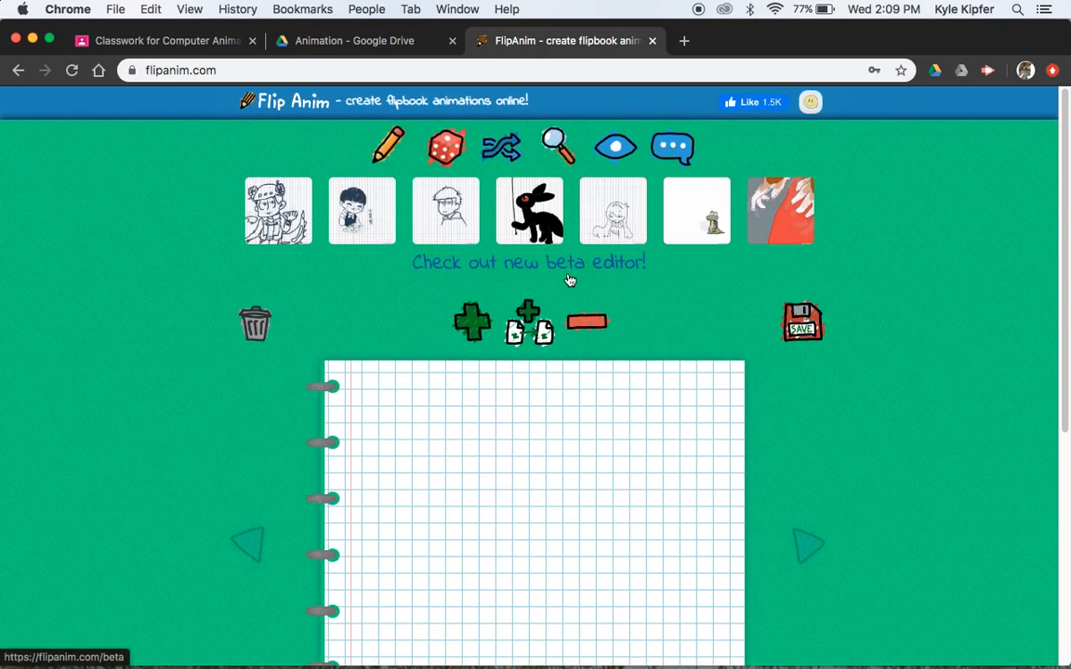
scroll(531, 275, down, 10)
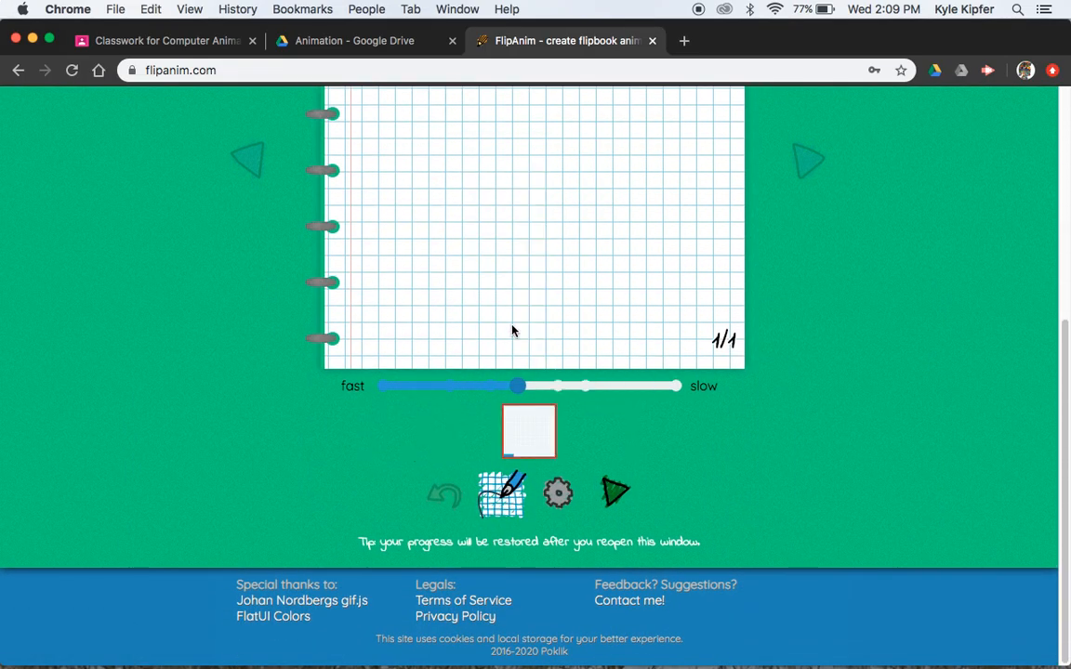
scroll(514, 330, up, 1)
click(558, 565)
click(500, 569)
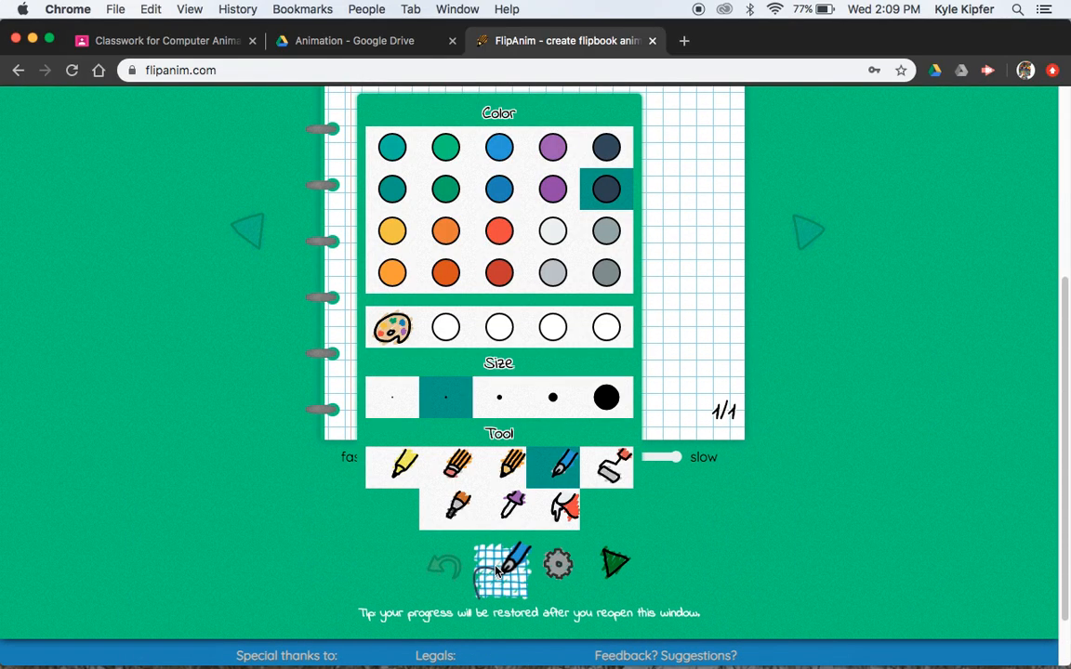
click(497, 571)
scroll(749, 528, up, 7)
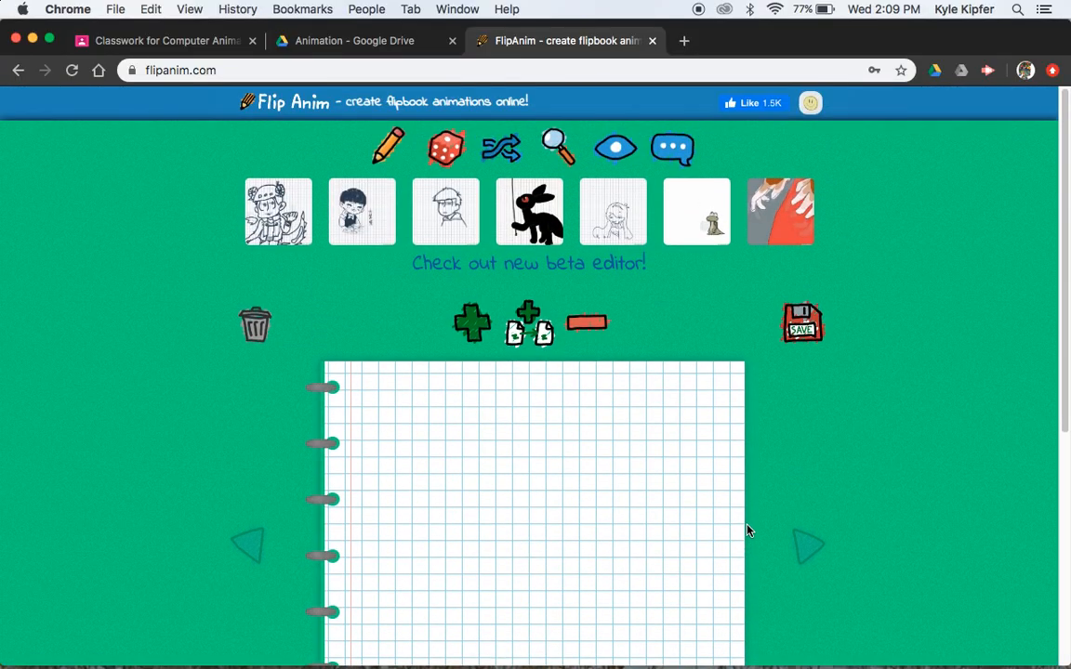
Switch to the new beta editor and look over its drawing tools, page controls and layers
click(525, 267)
scroll(149, 317, down, 3)
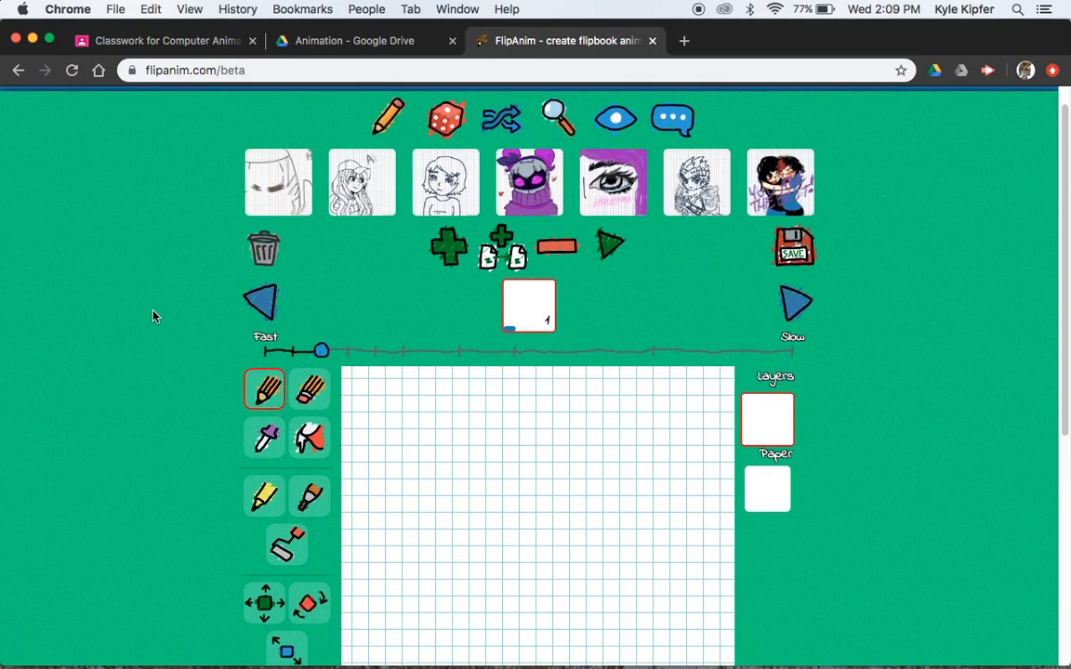
scroll(154, 316, down, 3)
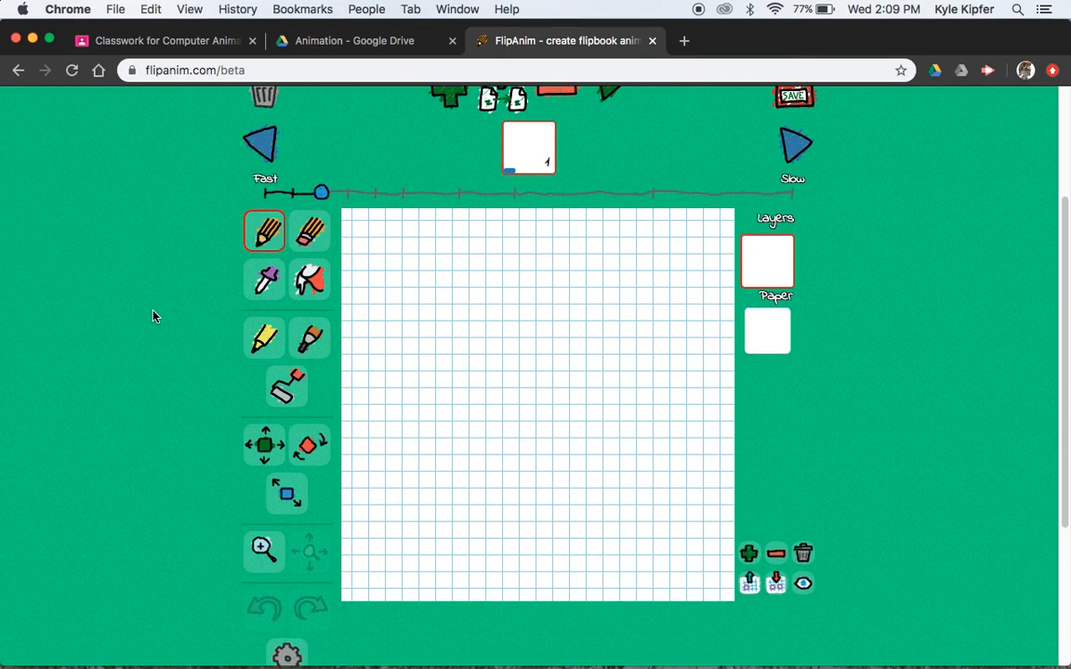
scroll(155, 317, up, 1)
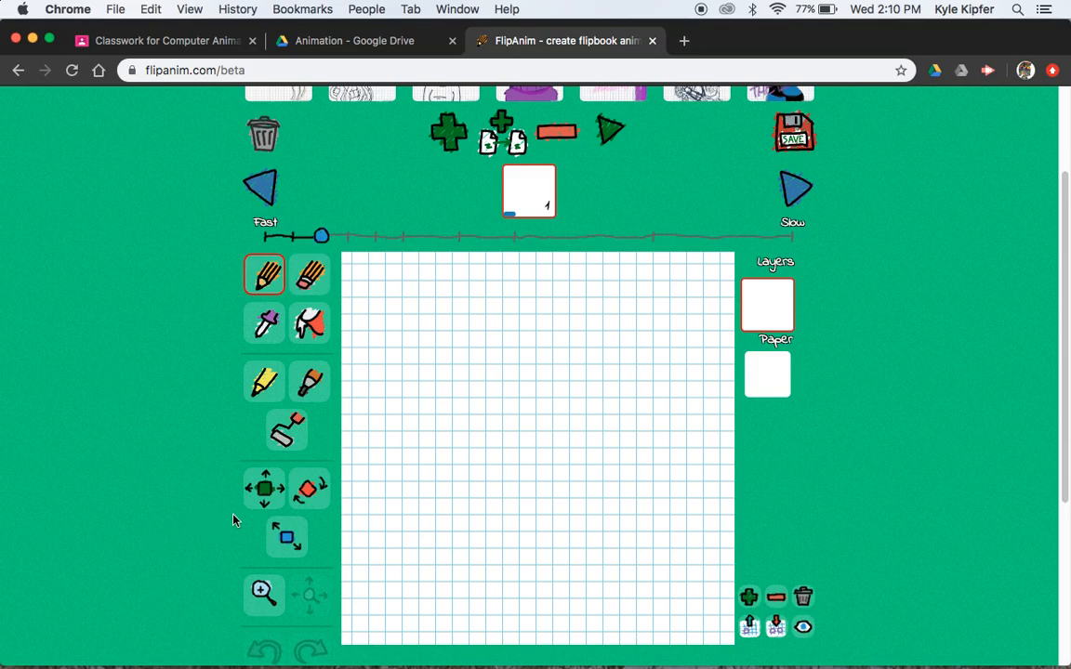
scroll(181, 416, down, 2)
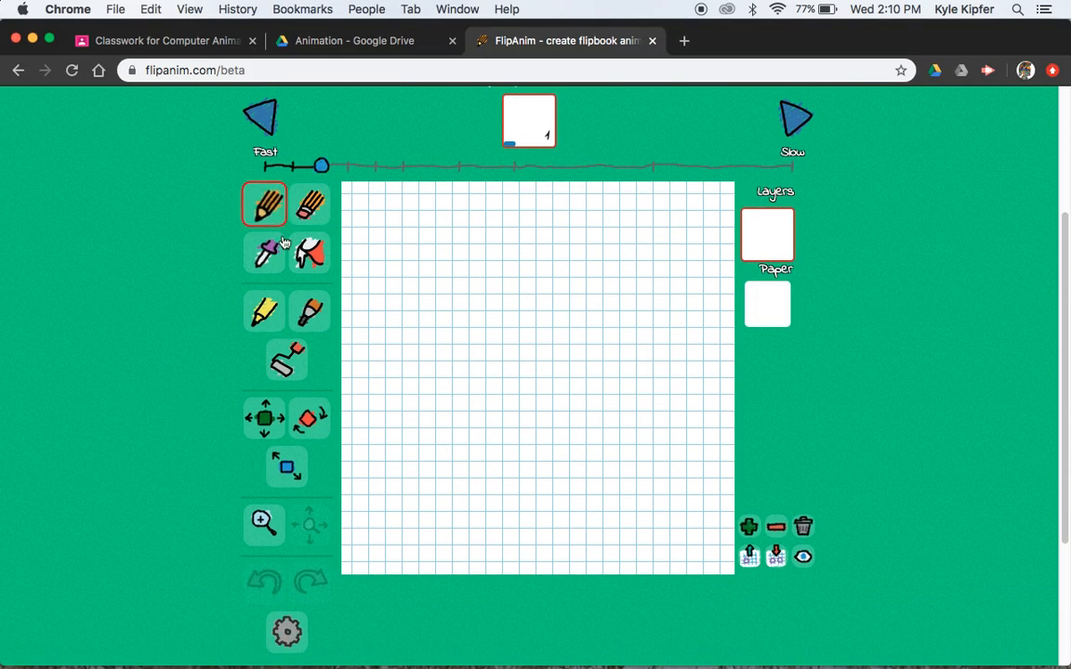
Draw a single dark blue dot with the pencil at the largest size in the upper-left area of the canvas
scroll(193, 454, down, 4)
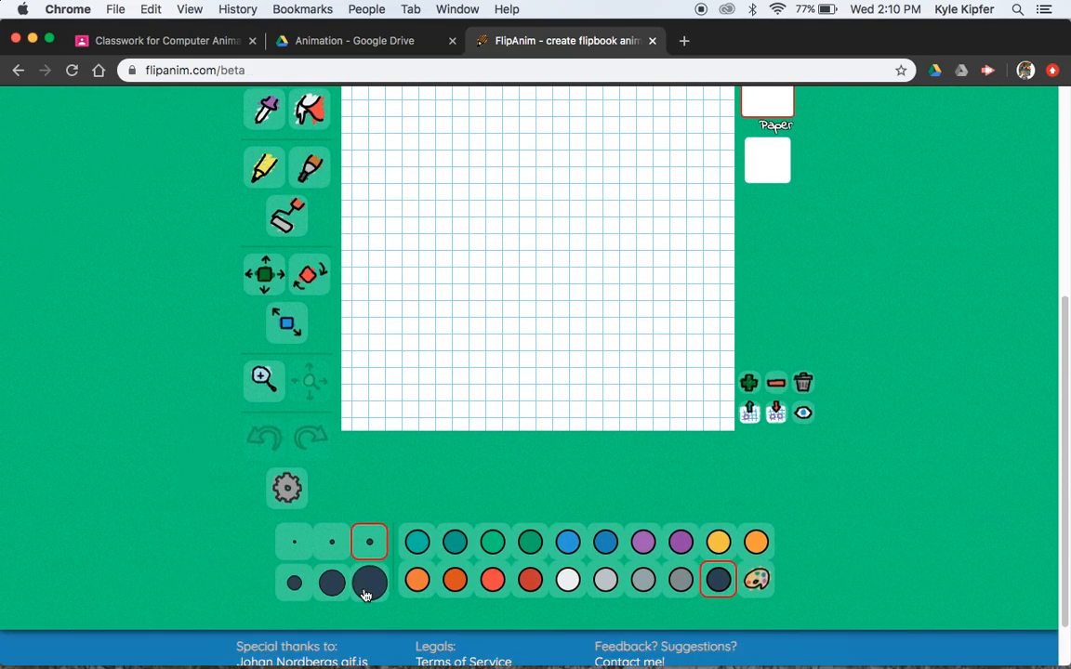
click(363, 585)
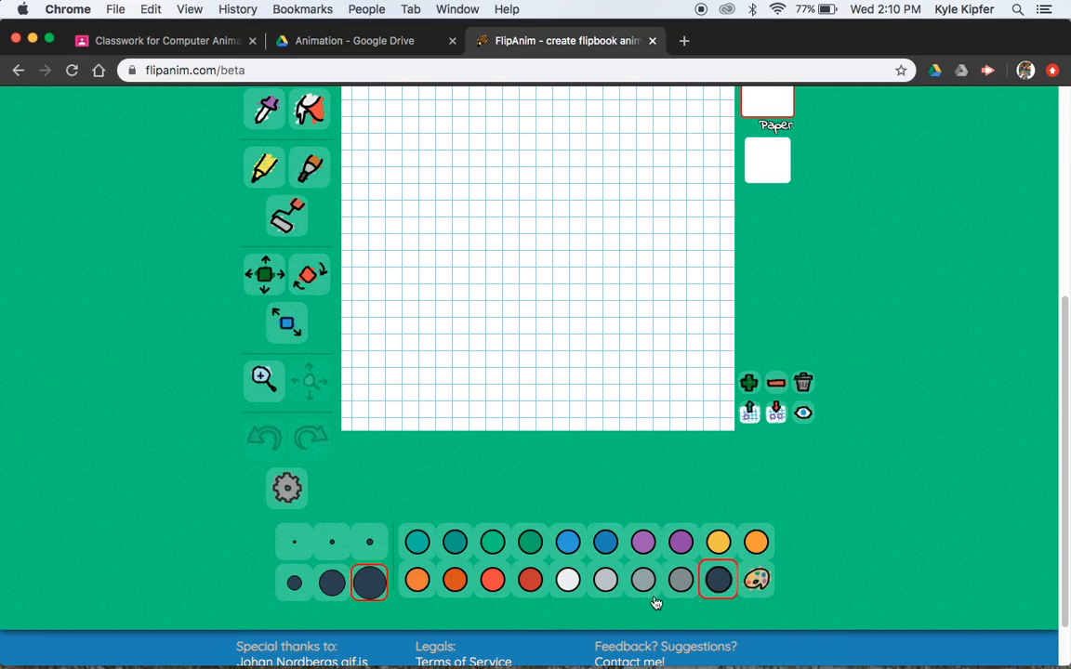
click(757, 580)
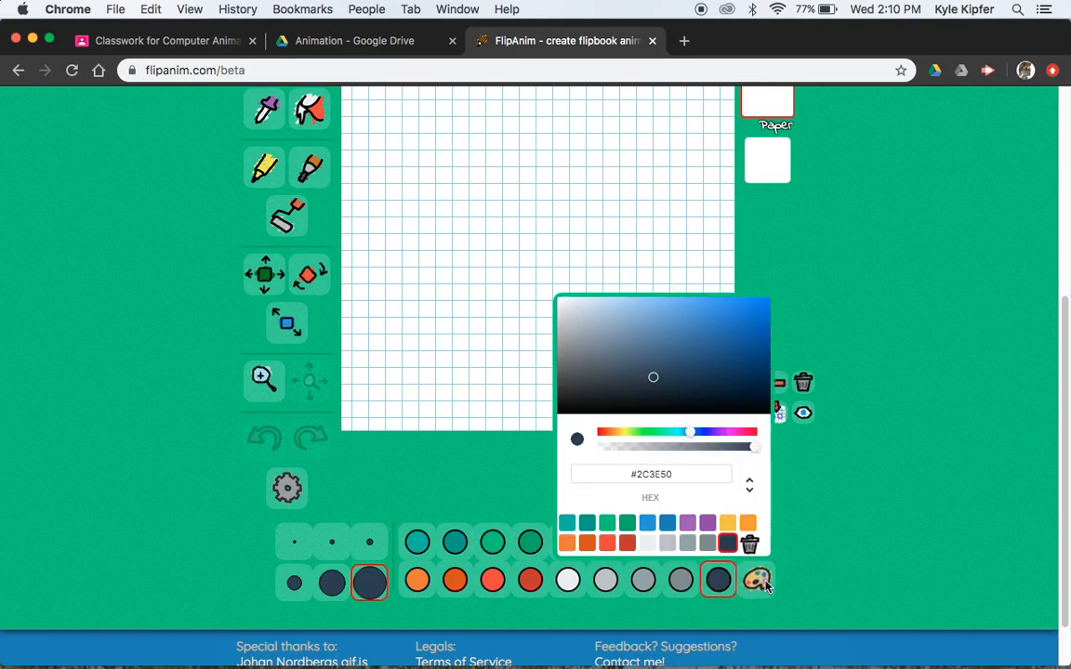
click(849, 517)
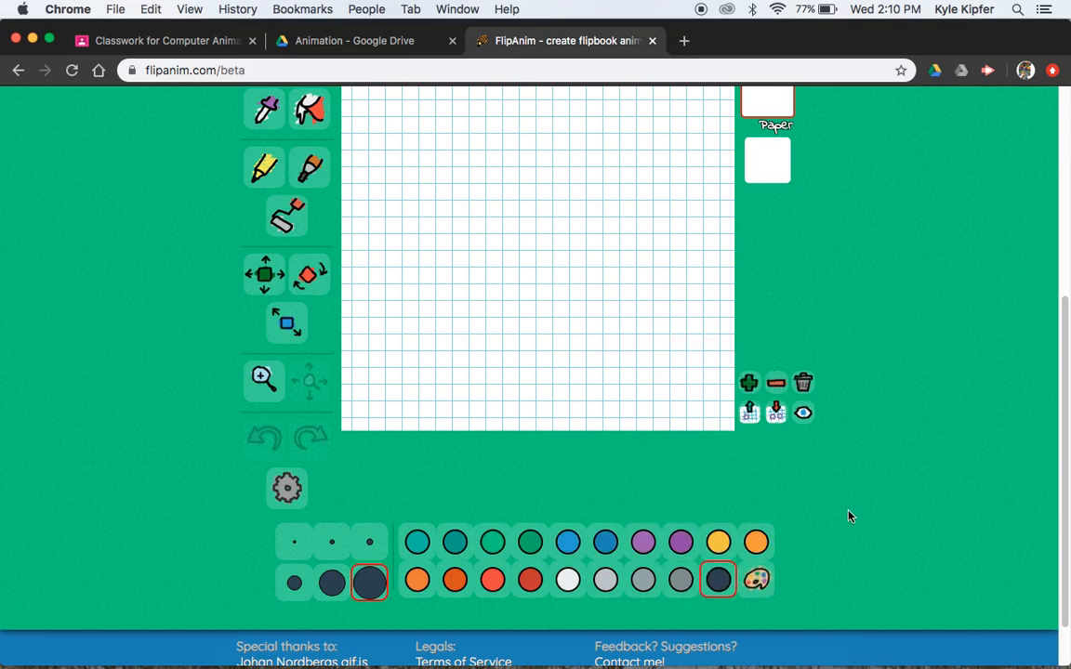
scroll(468, 118, up, 3)
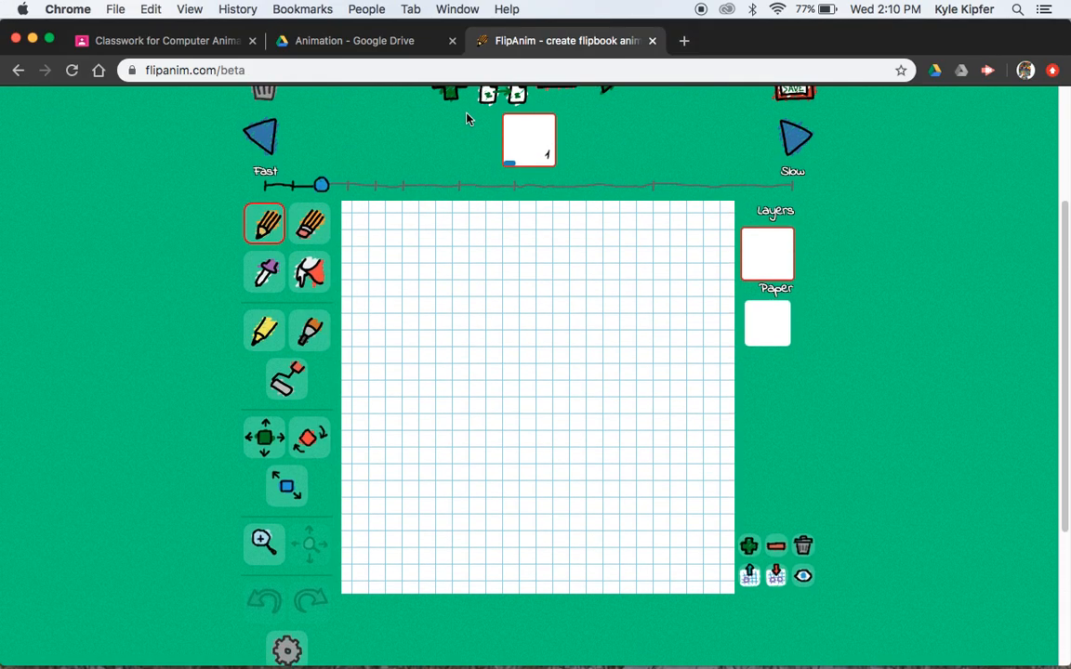
click(429, 287)
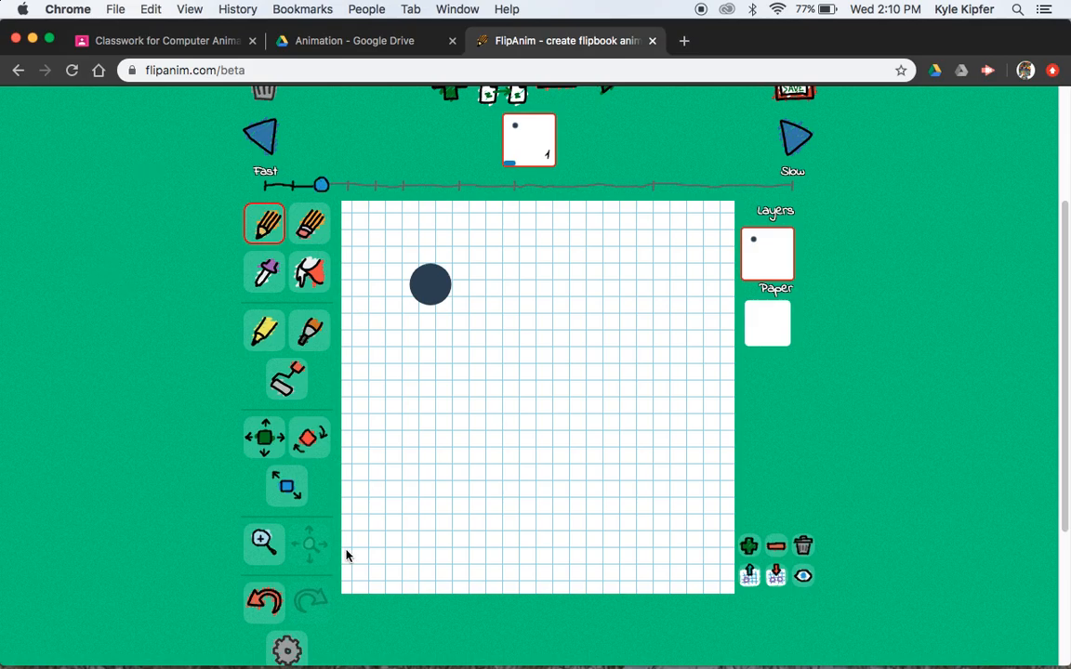
Scale the dot up into a circle about five and a half grid squares across
click(287, 487)
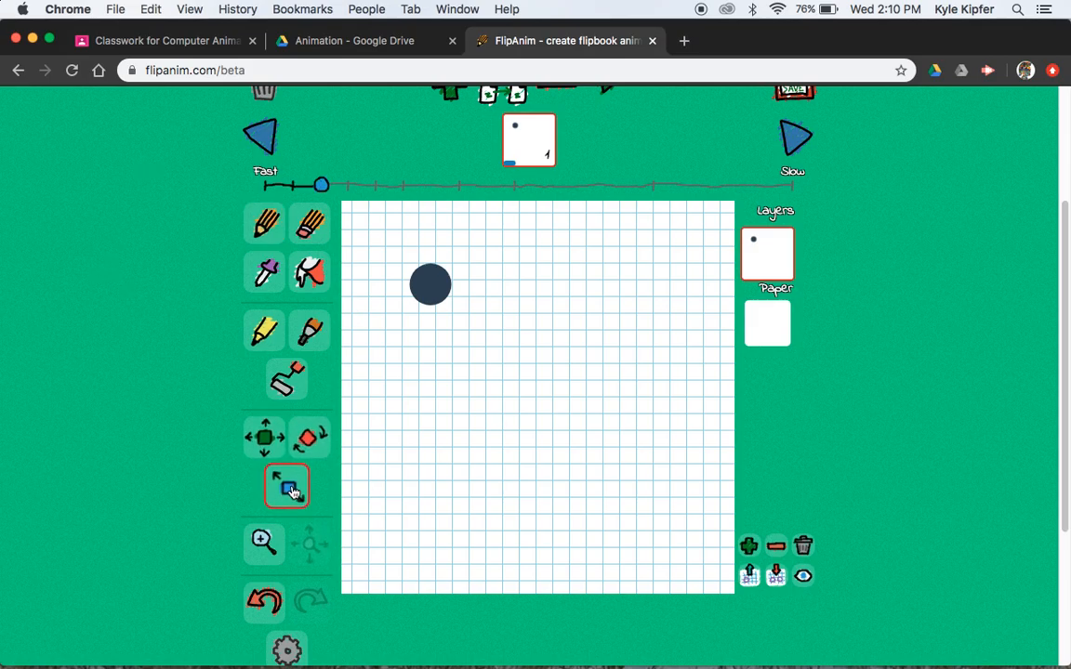
drag(443, 303, 540, 405)
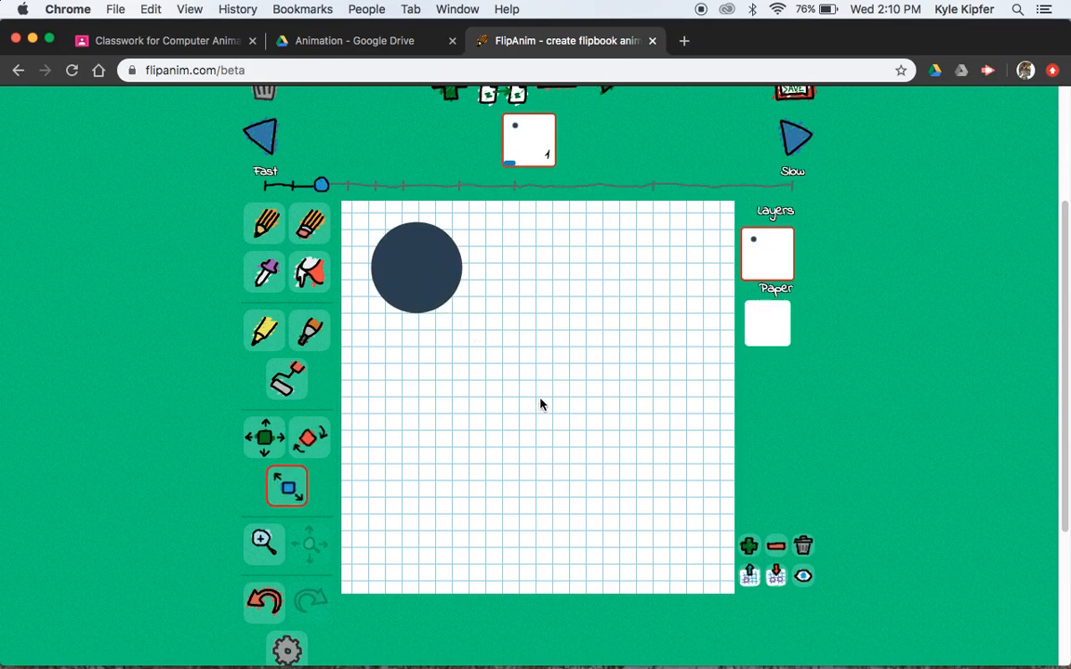
Move the circle down to the canvas's left edge so it is slightly cut off, and add a new layer above it
click(269, 437)
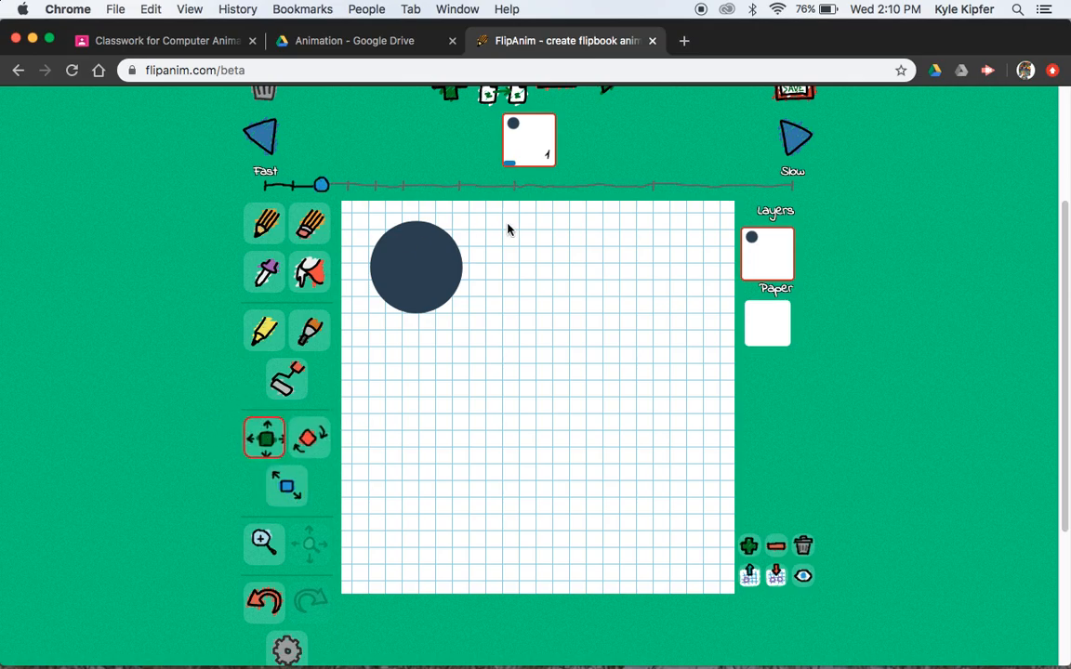
drag(409, 261, 372, 294)
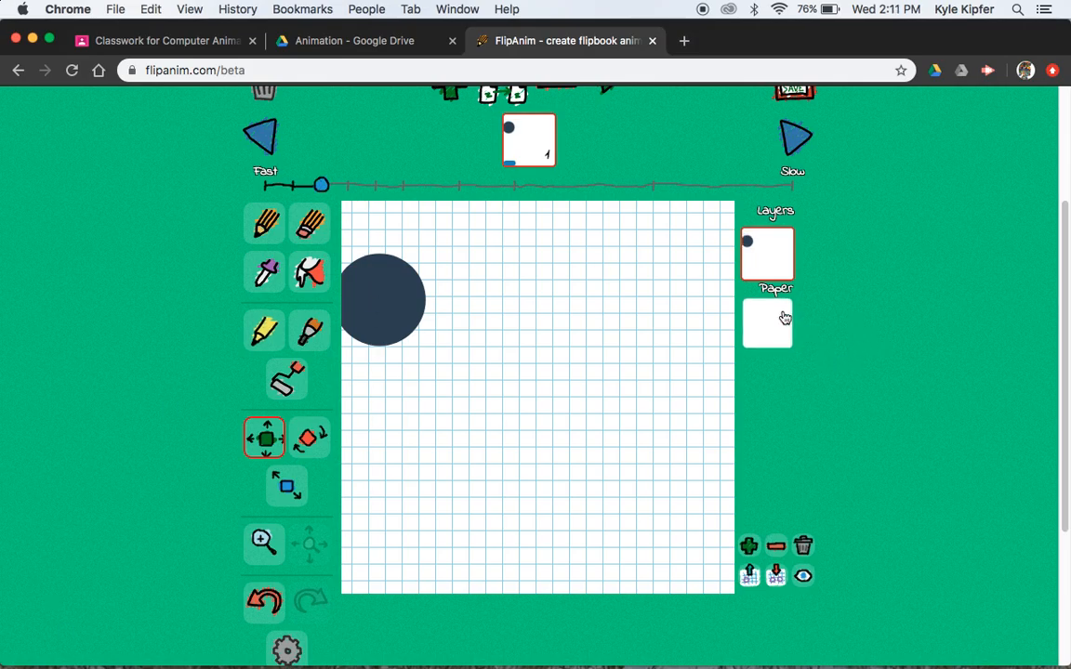
click(749, 549)
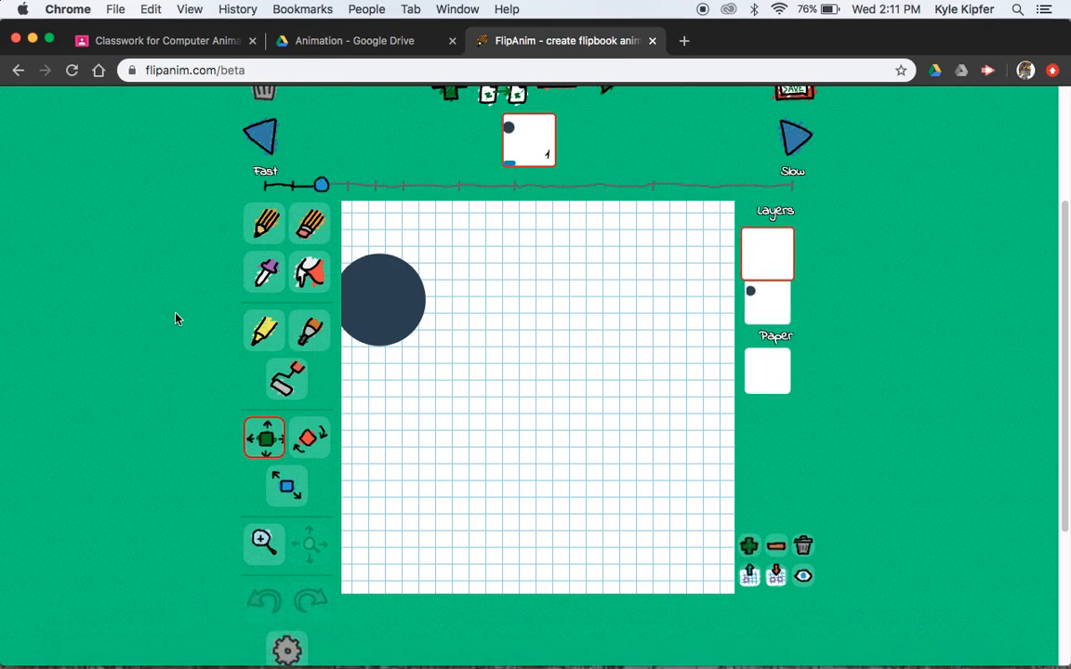
On the new layer, draw two white eyes and a grey mouth dot on the circle with the pencil at the second-largest size
scroll(176, 317, down, 3)
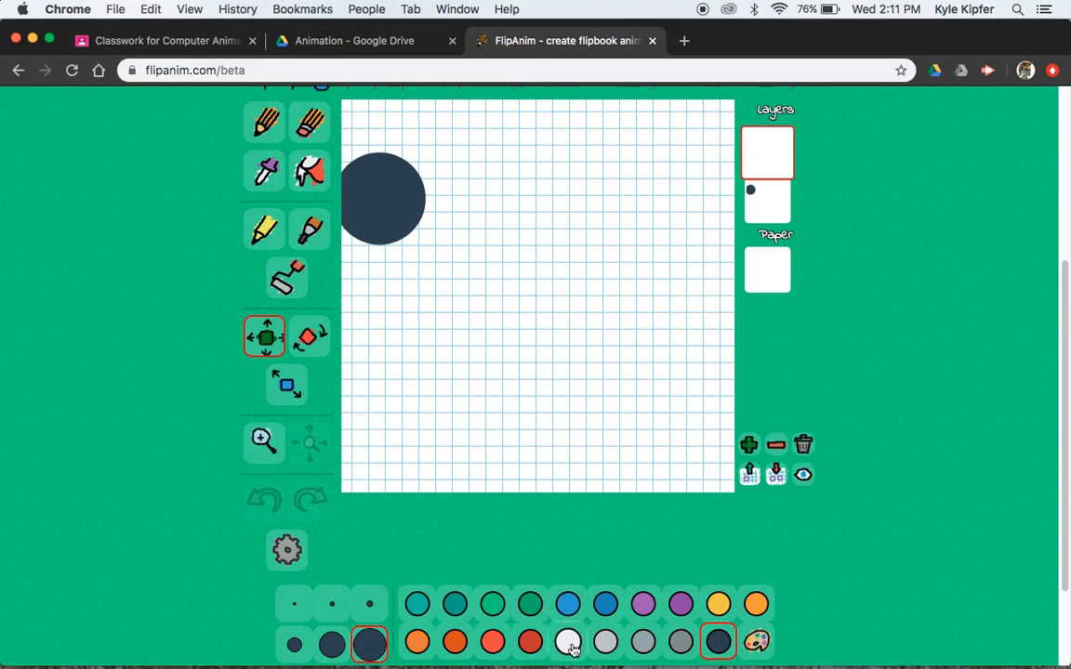
click(568, 643)
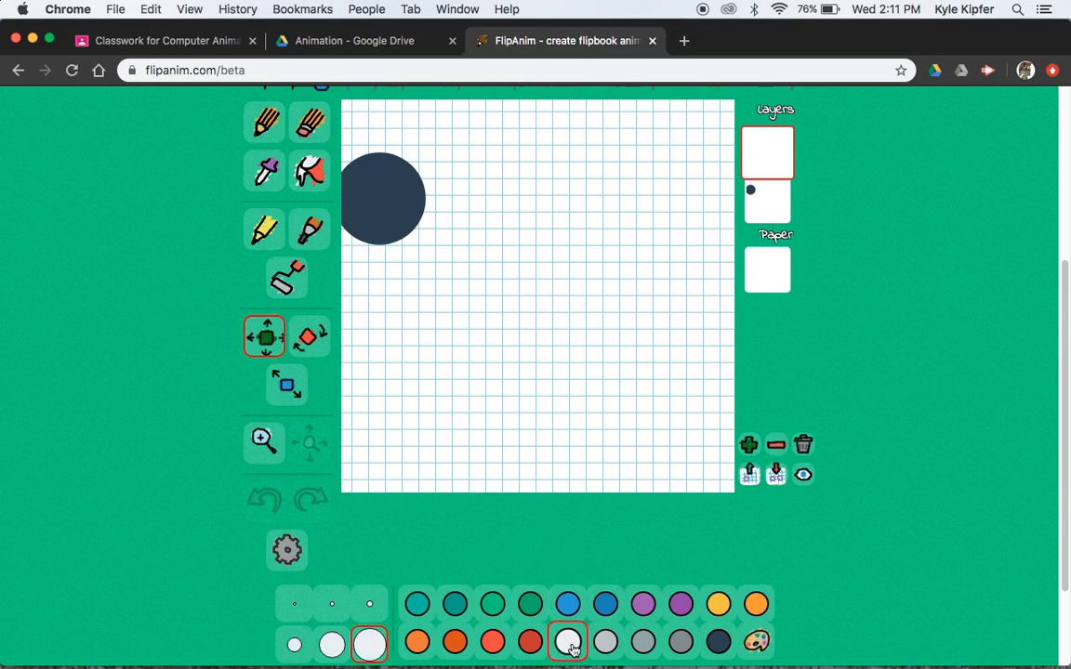
click(332, 646)
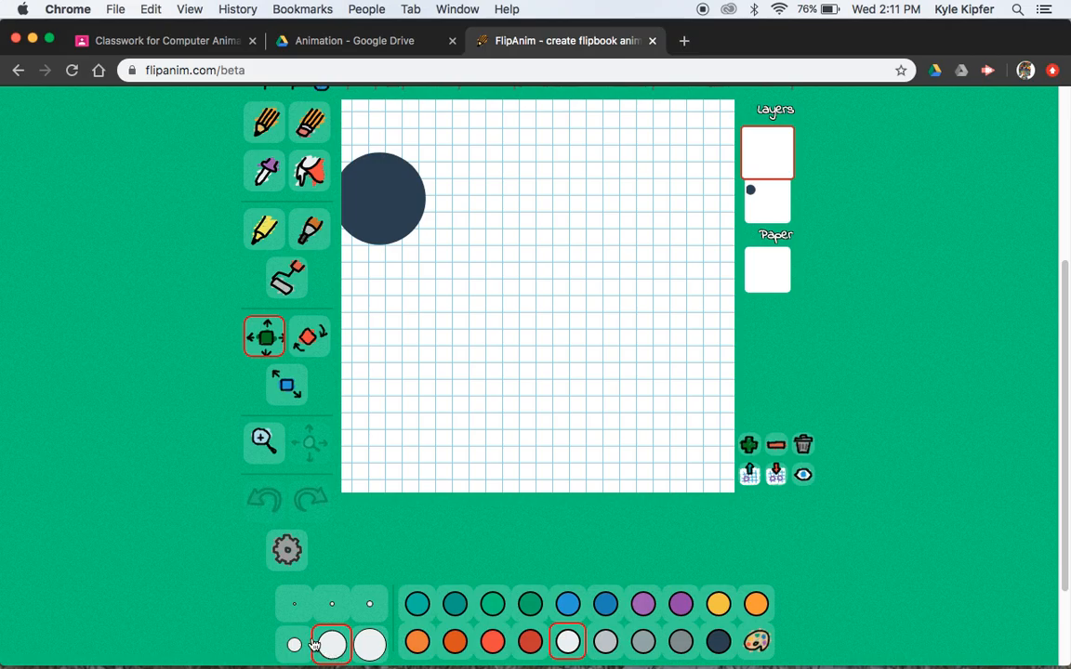
scroll(209, 282, up, 3)
click(267, 223)
scroll(213, 342, down, 5)
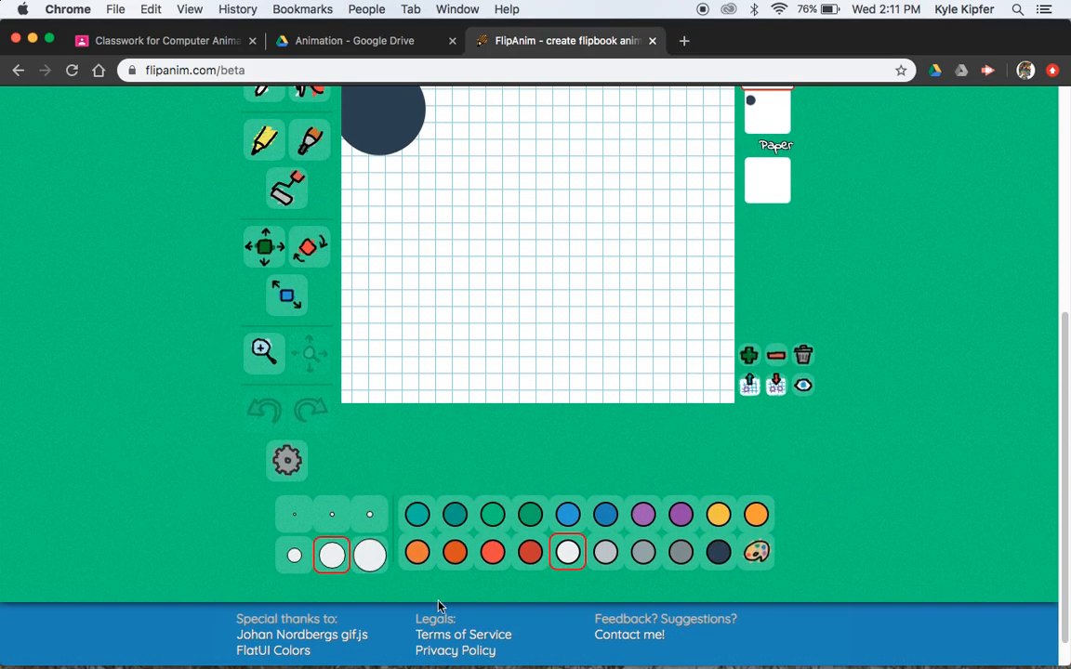
scroll(330, 560, up, 4)
scroll(330, 560, up, 1)
click(359, 247)
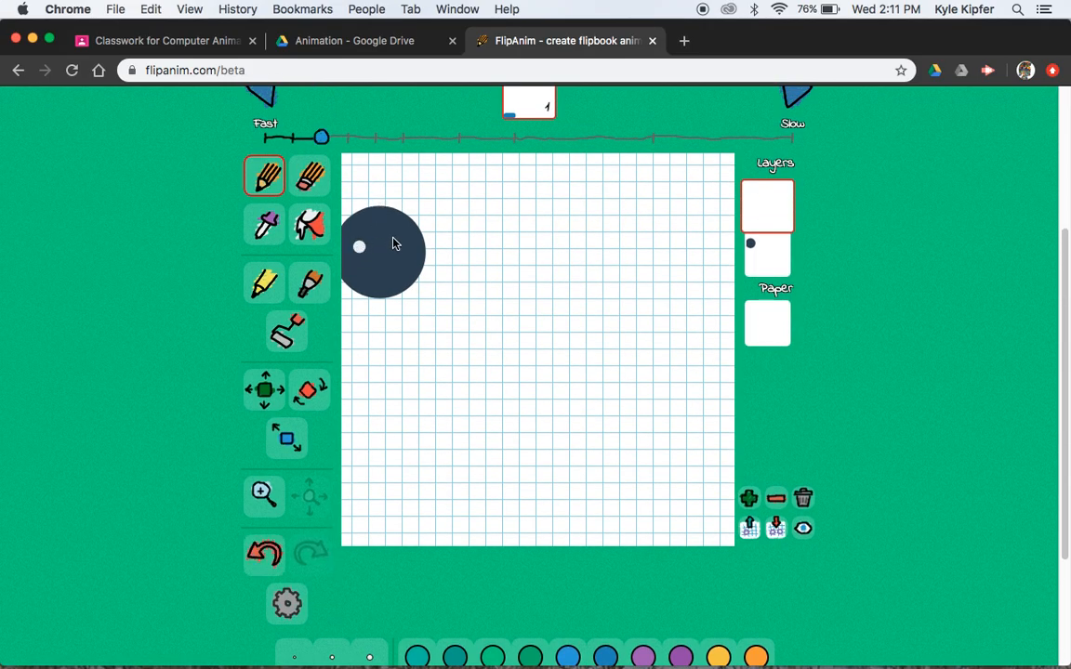
click(389, 237)
scroll(213, 308, down, 3)
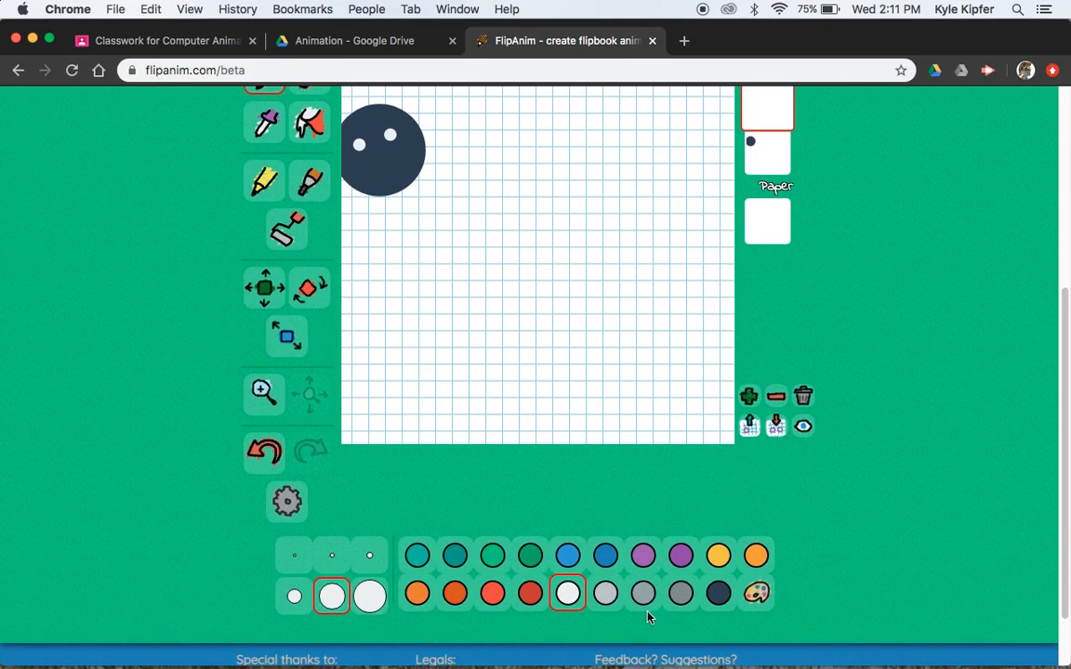
click(683, 601)
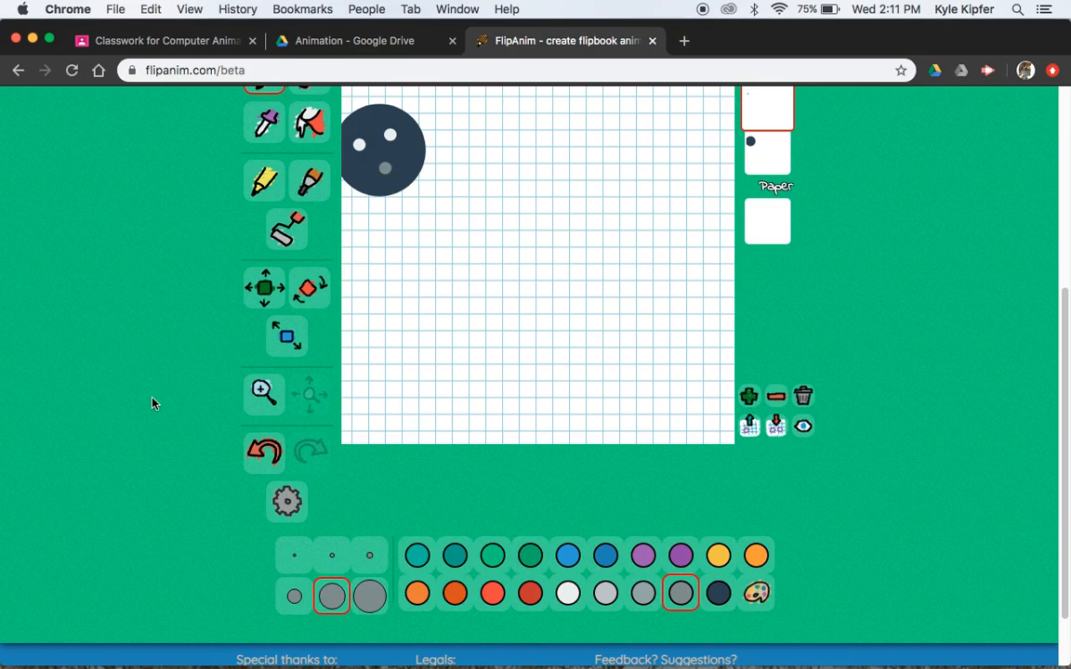
Add green pupils low in both white eyes with the pencil at the third-largest size, undoing misplaced attempts
click(295, 599)
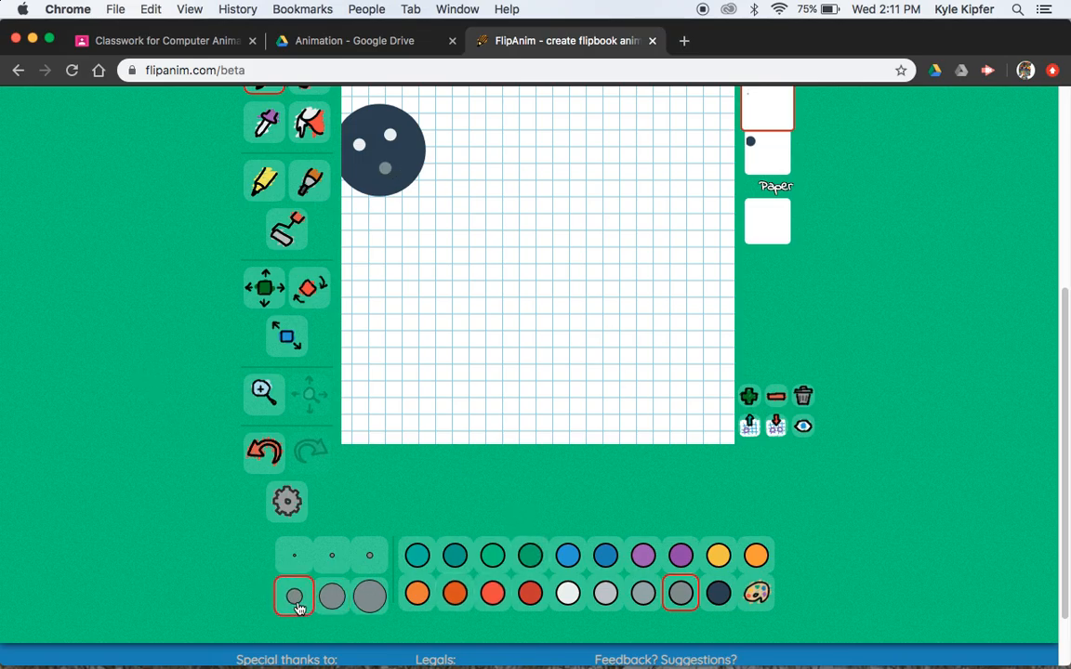
click(490, 558)
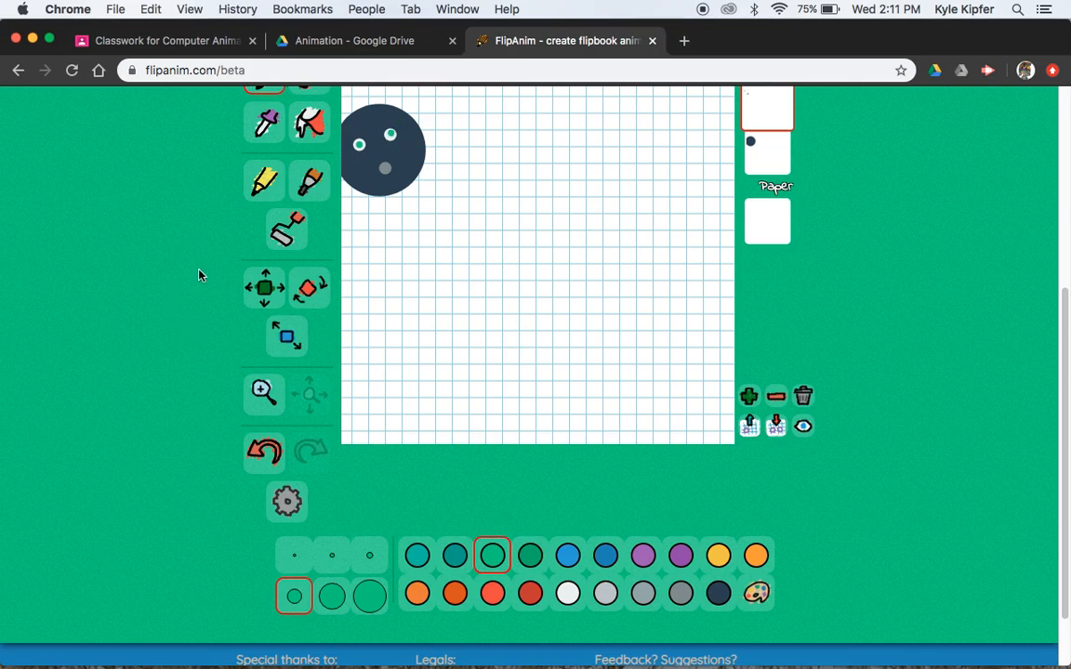
scroll(199, 275, up, 2)
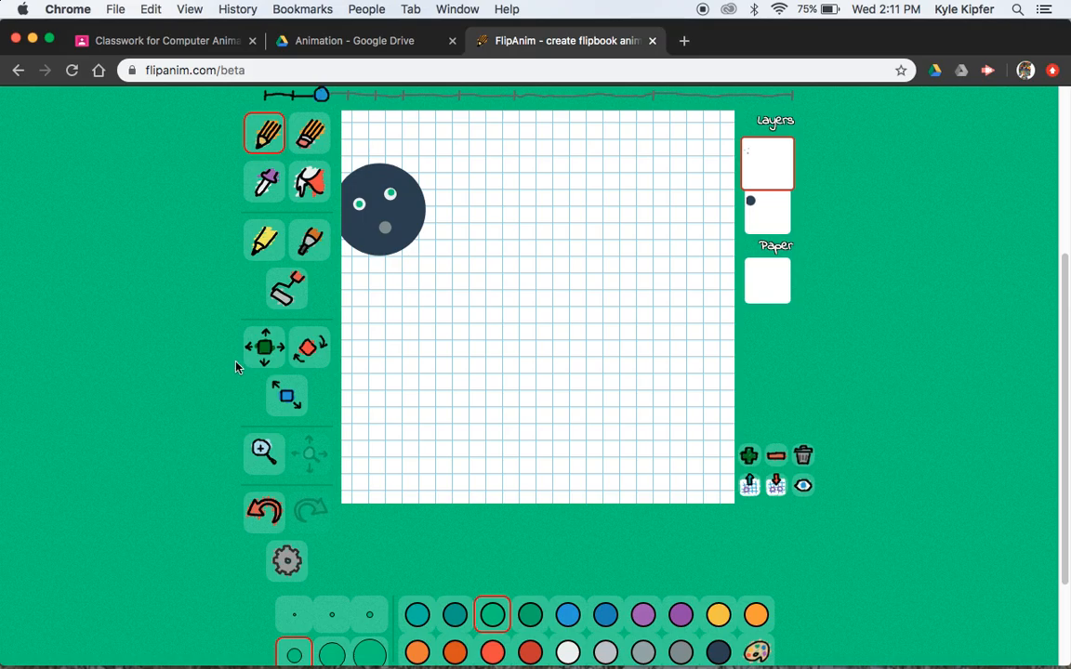
key(ctrl+z)
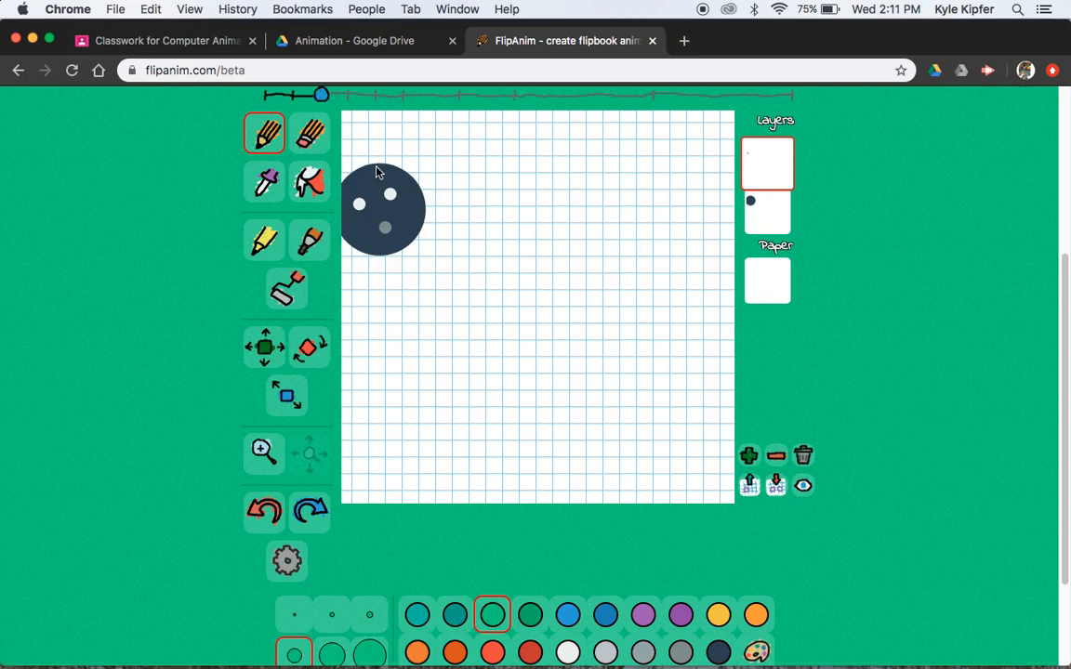
click(359, 204)
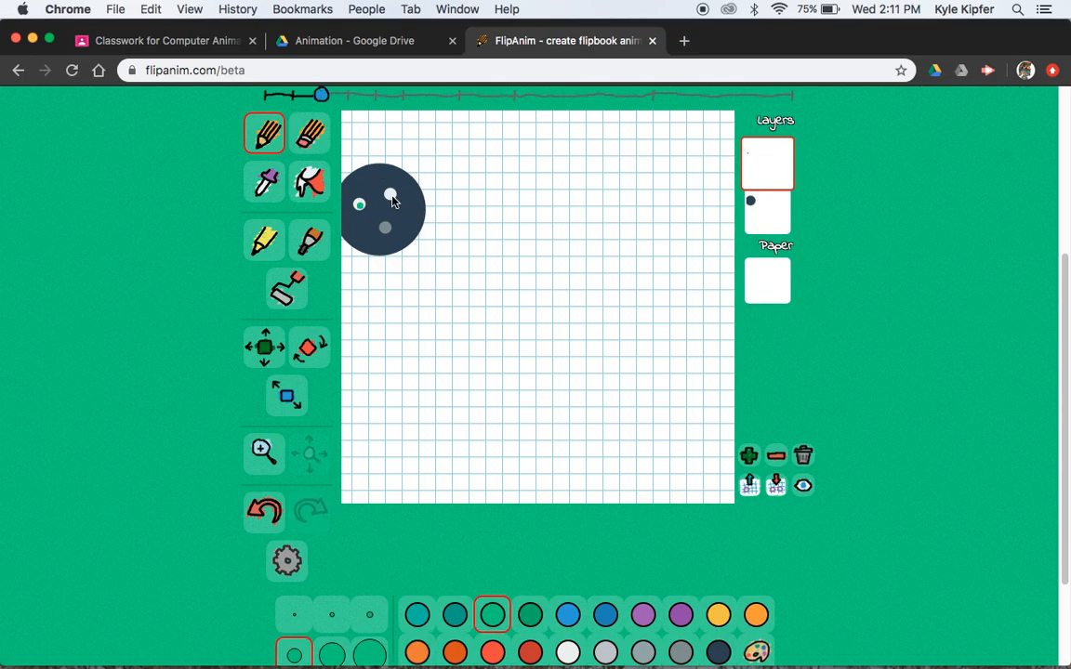
click(391, 195)
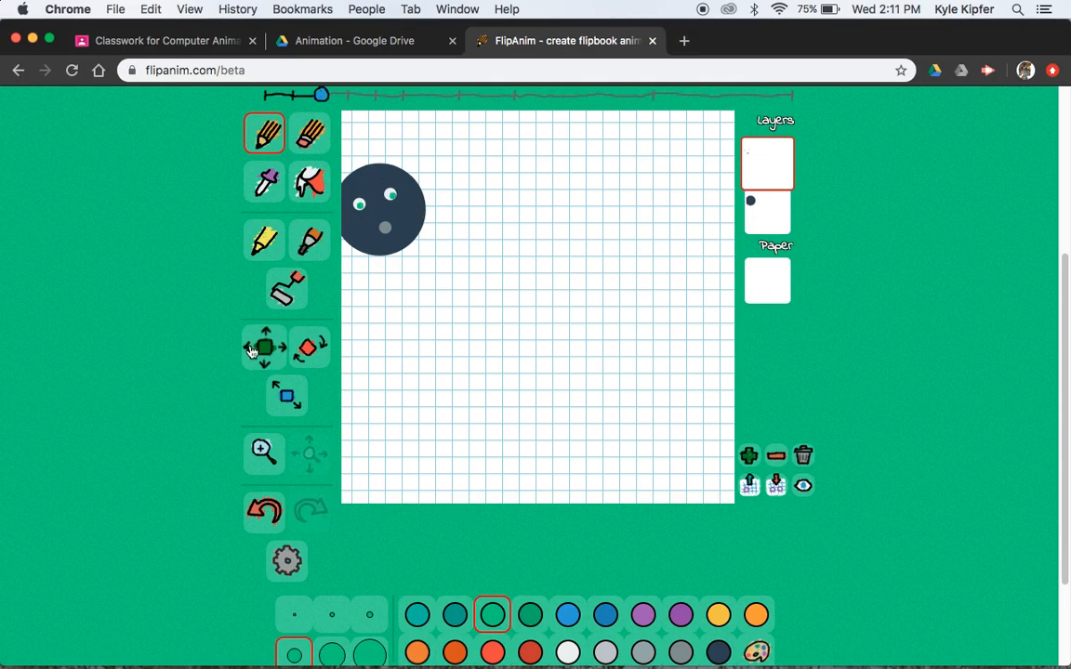
key(super+z)
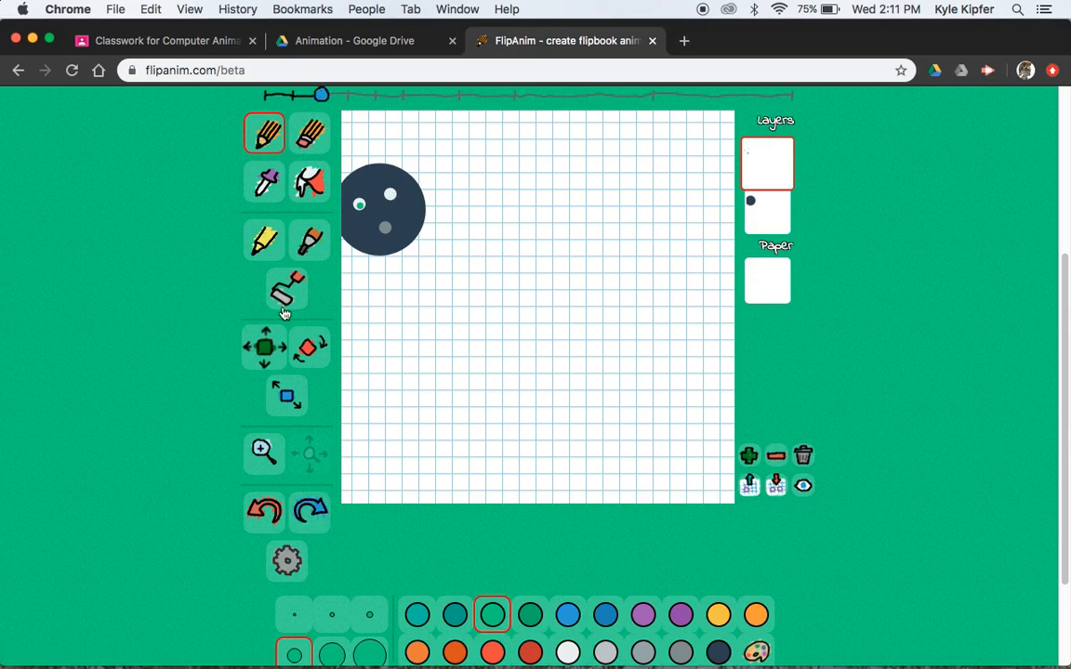
click(390, 197)
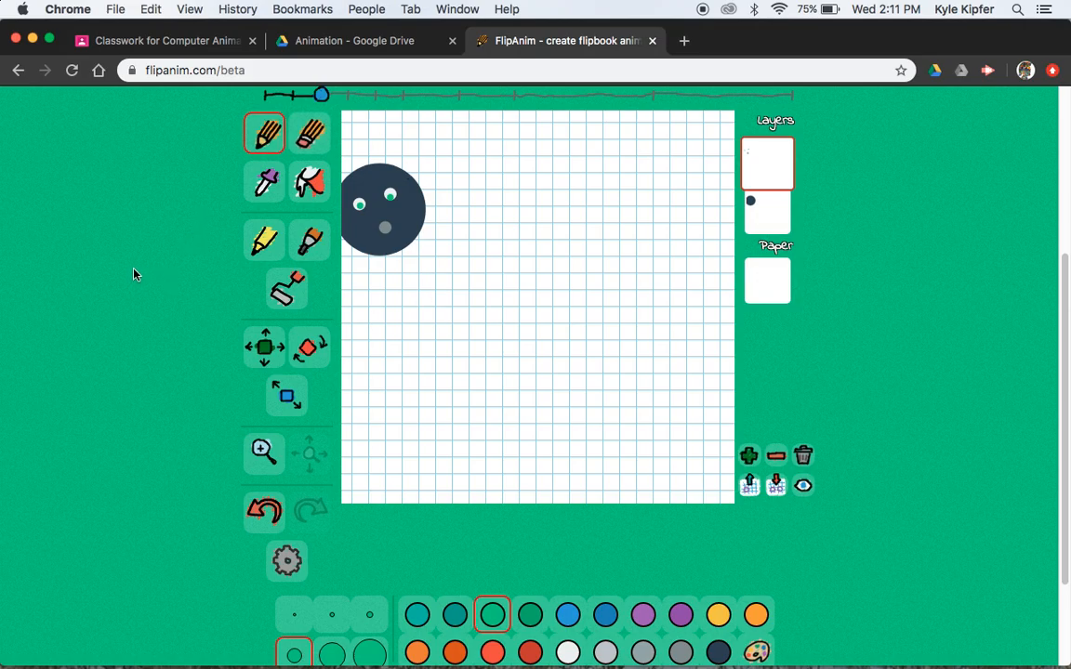
Duplicate page 1 to create page 2 and select the new page
scroll(175, 351, up, 2)
scroll(174, 352, down, 1)
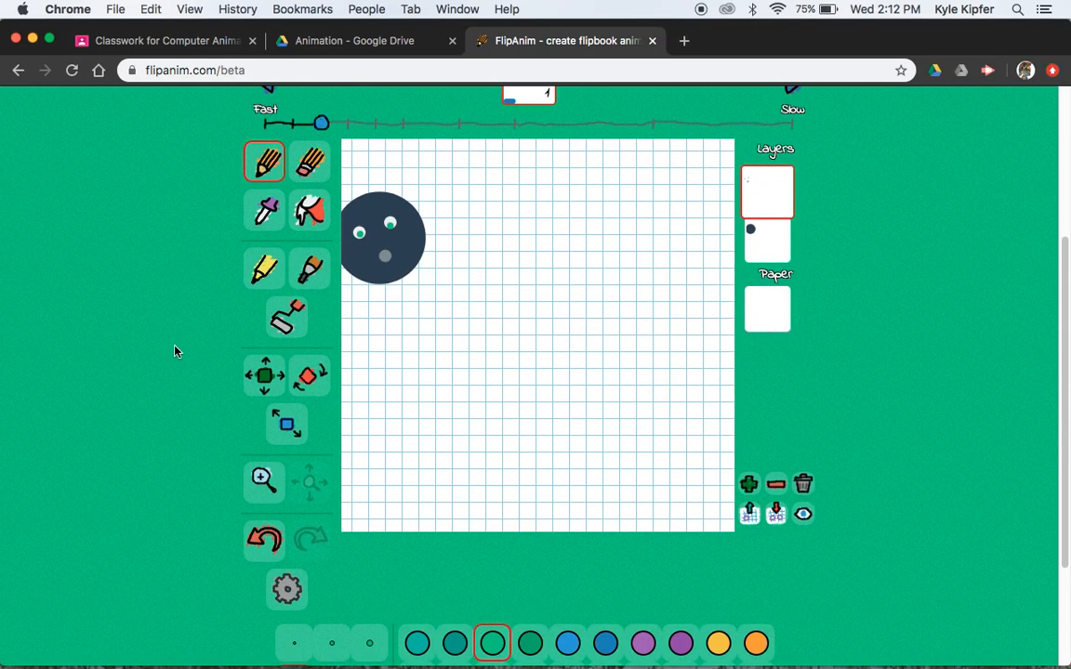
scroll(174, 351, up, 3)
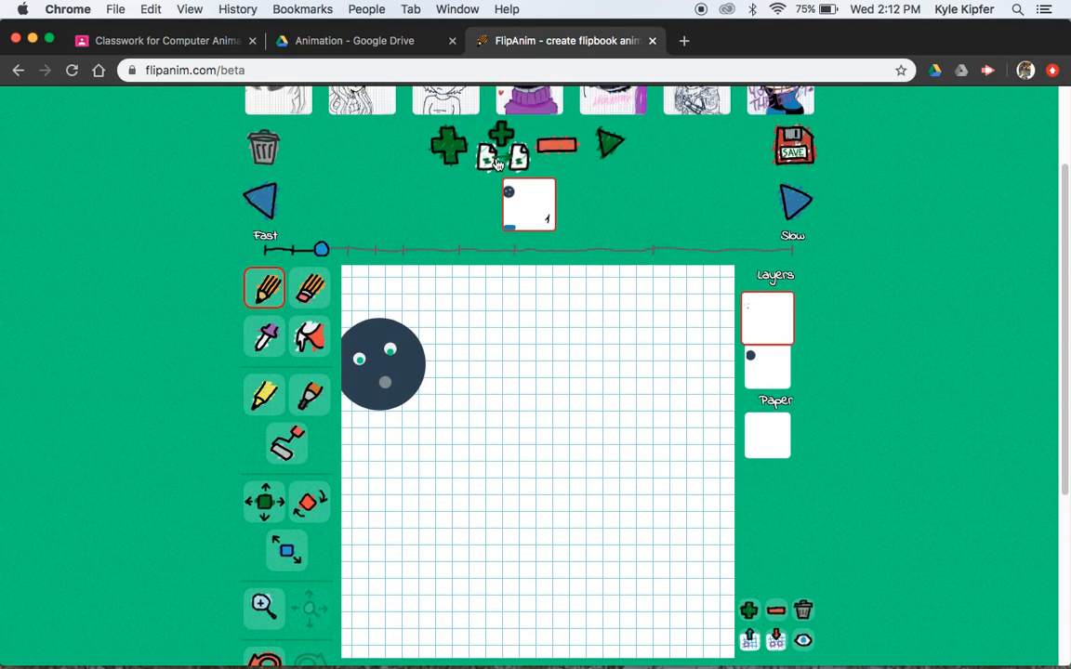
click(497, 147)
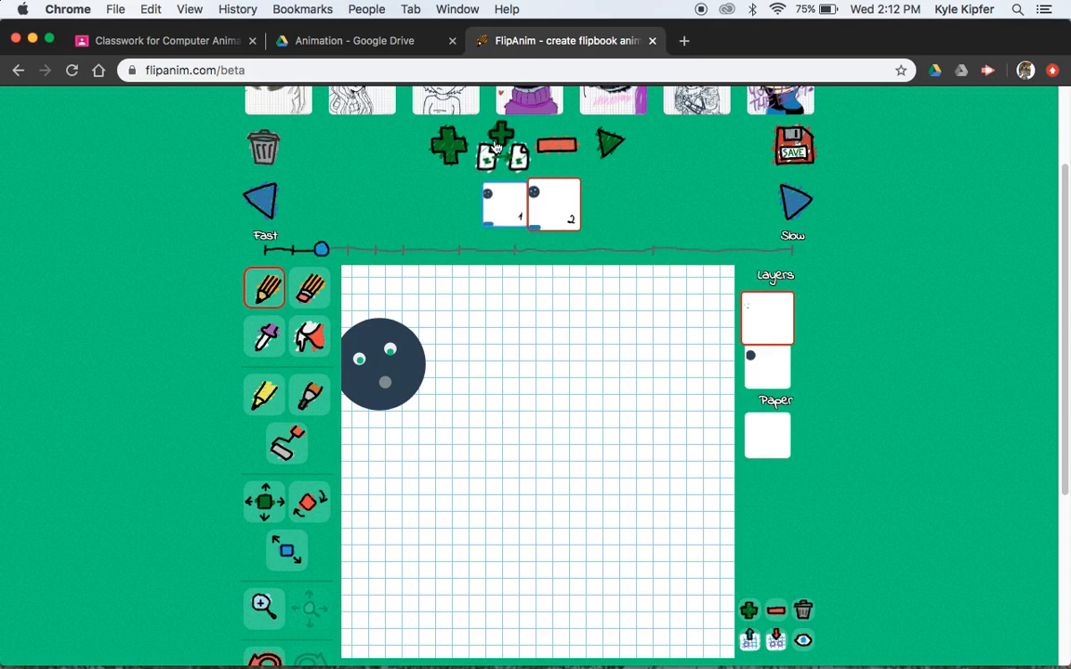
click(564, 211)
On page 2, move the circle layer and the face layer nearly five grid squares right and about two and a half down
click(265, 503)
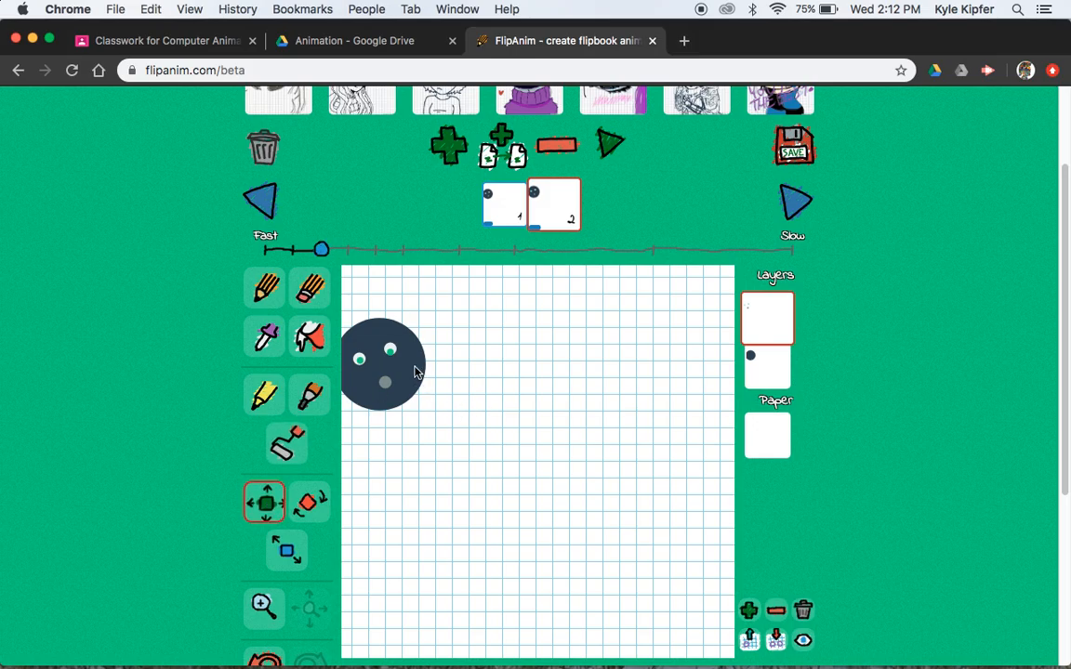
click(770, 367)
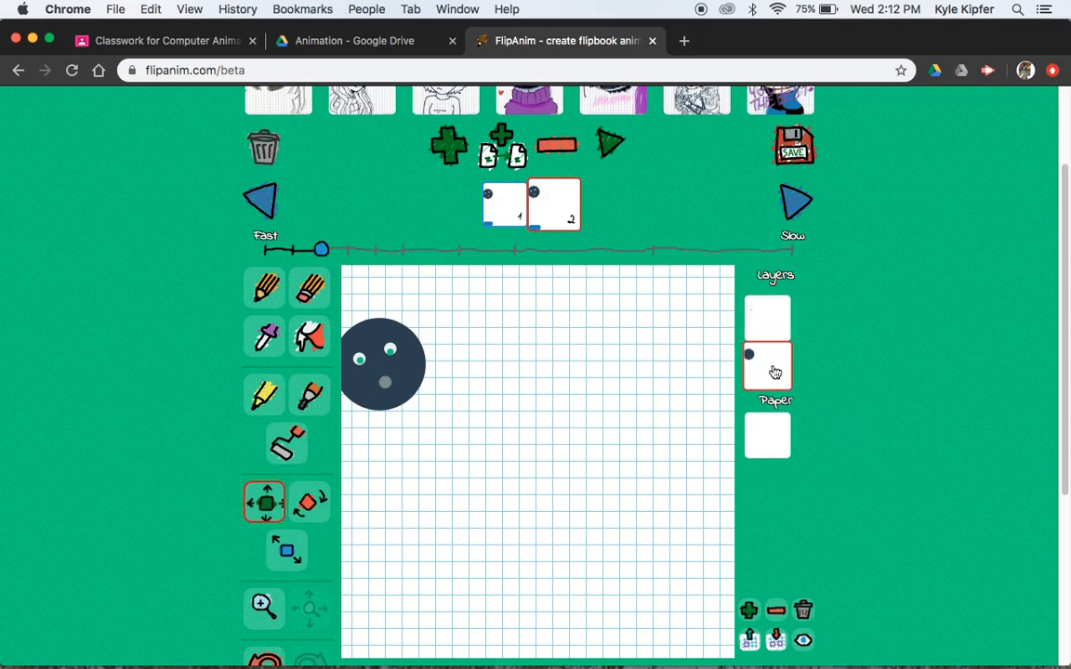
drag(415, 370, 493, 414)
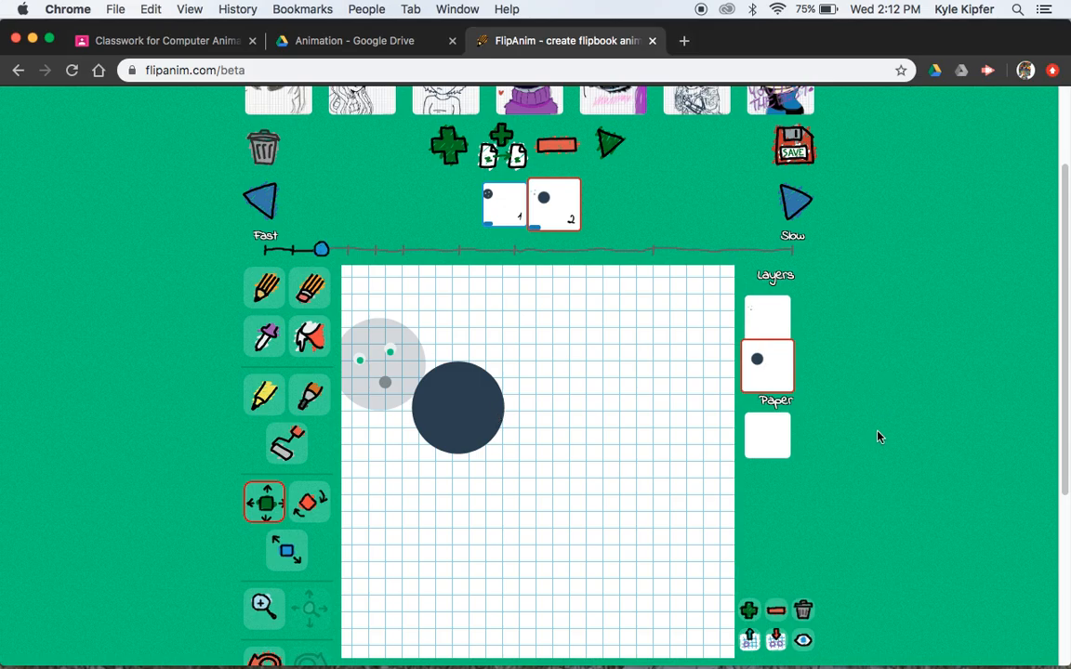
click(775, 333)
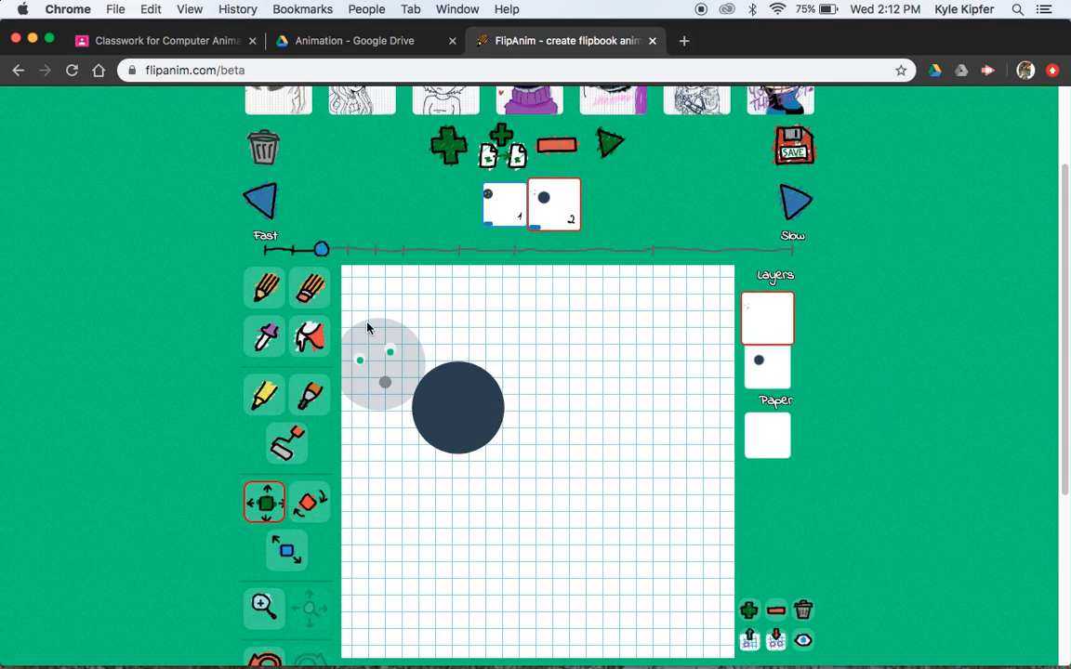
drag(389, 389, 470, 430)
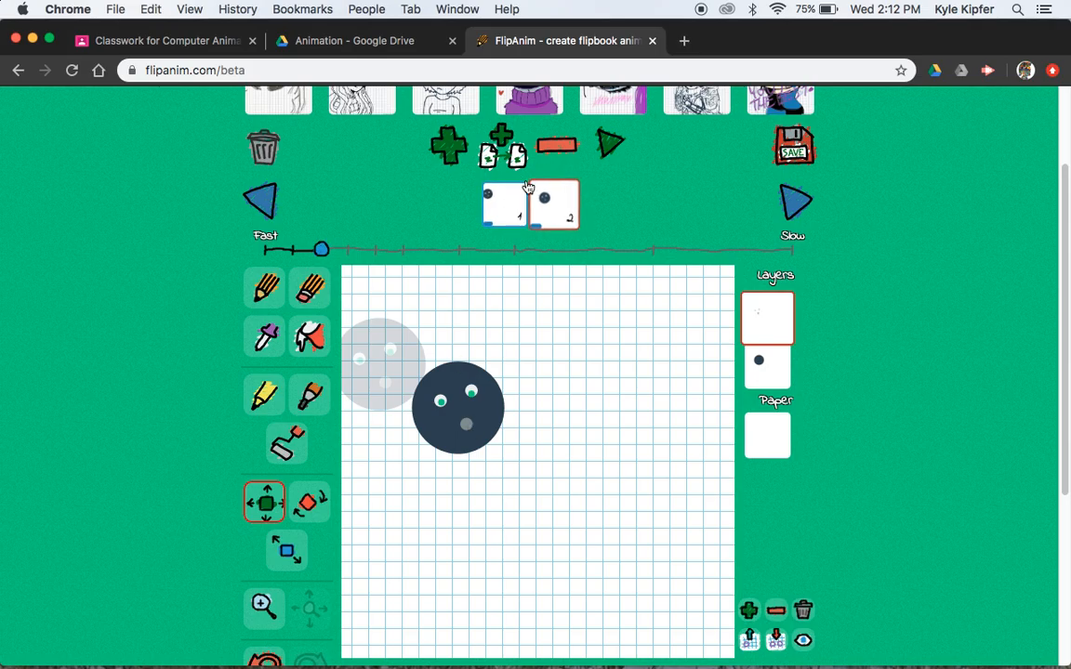
Duplicate page 2 and move the copy's circle and face layers about three grid squares right and four and a half down
click(507, 142)
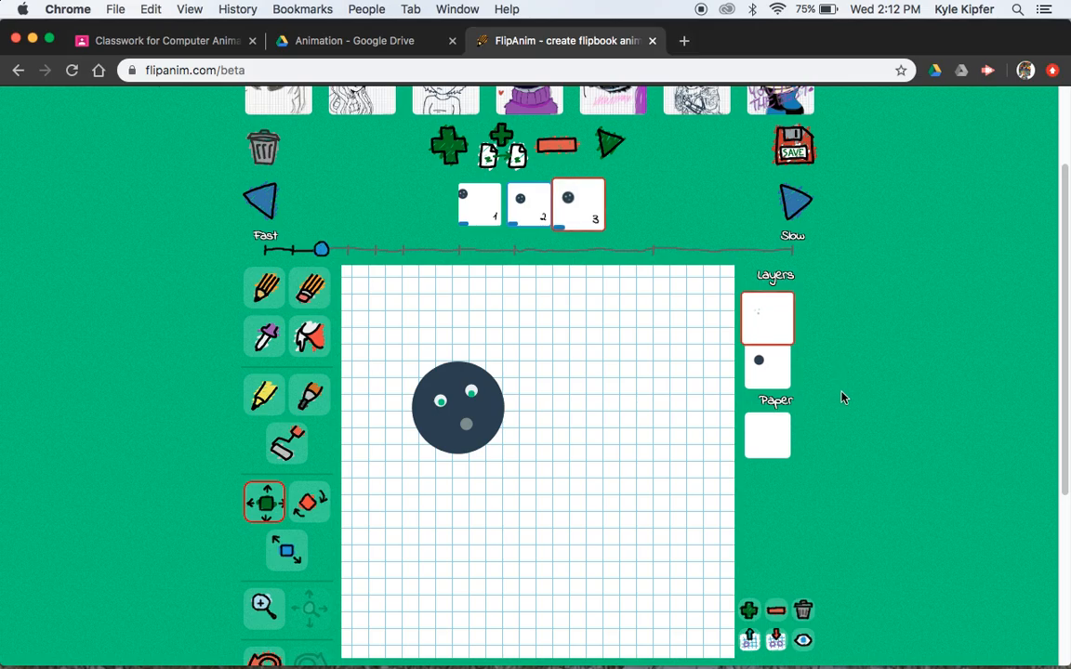
click(772, 372)
drag(493, 421, 542, 493)
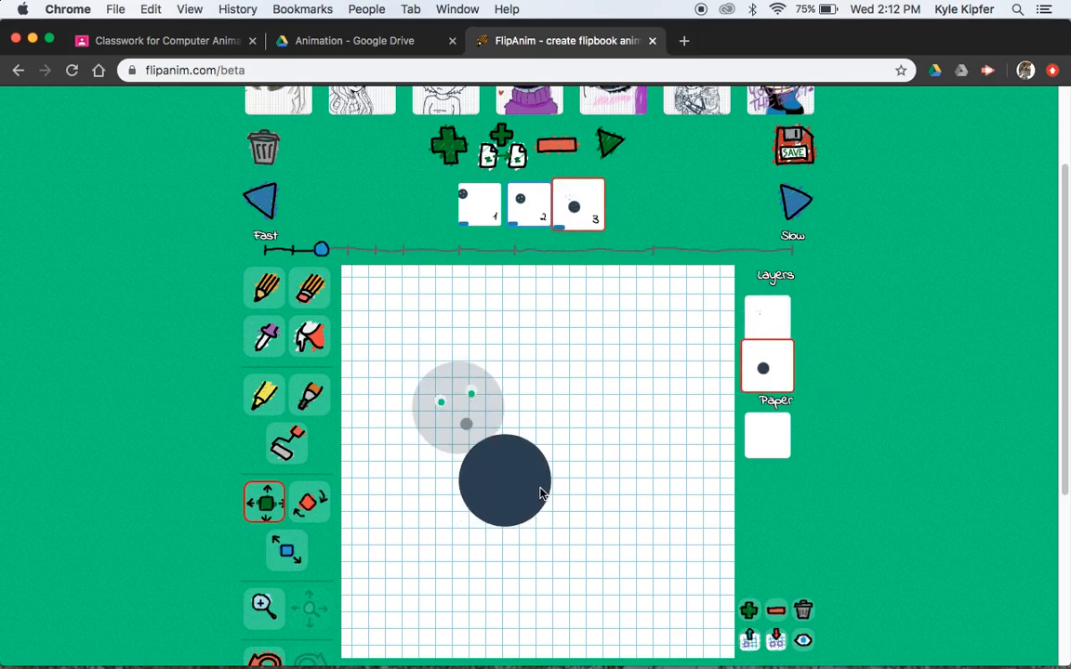
click(768, 312)
drag(466, 425, 512, 499)
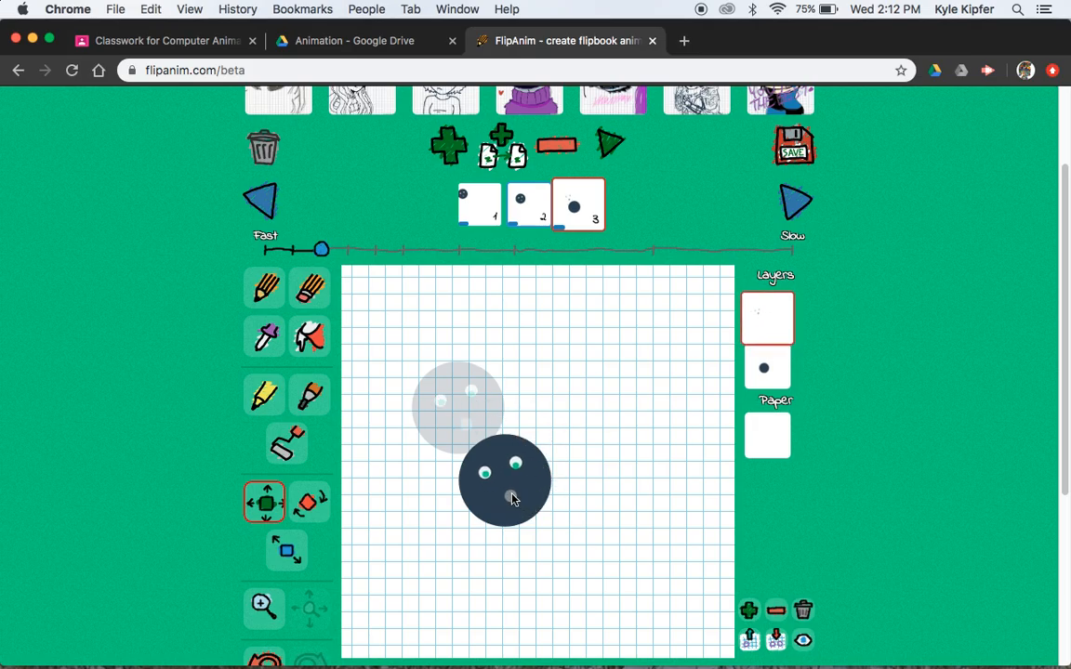
Duplicate page 3 and move the copy's circle and face layers nearly two grid squares right and about five and a half down
scroll(808, 437, down, 2)
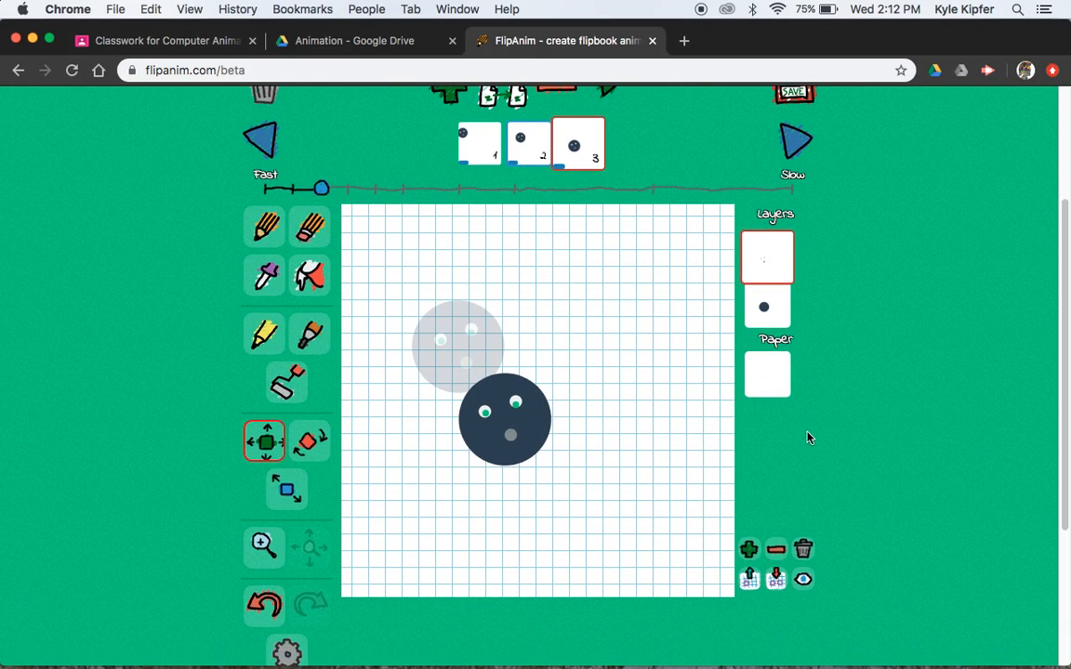
scroll(808, 437, up, 1)
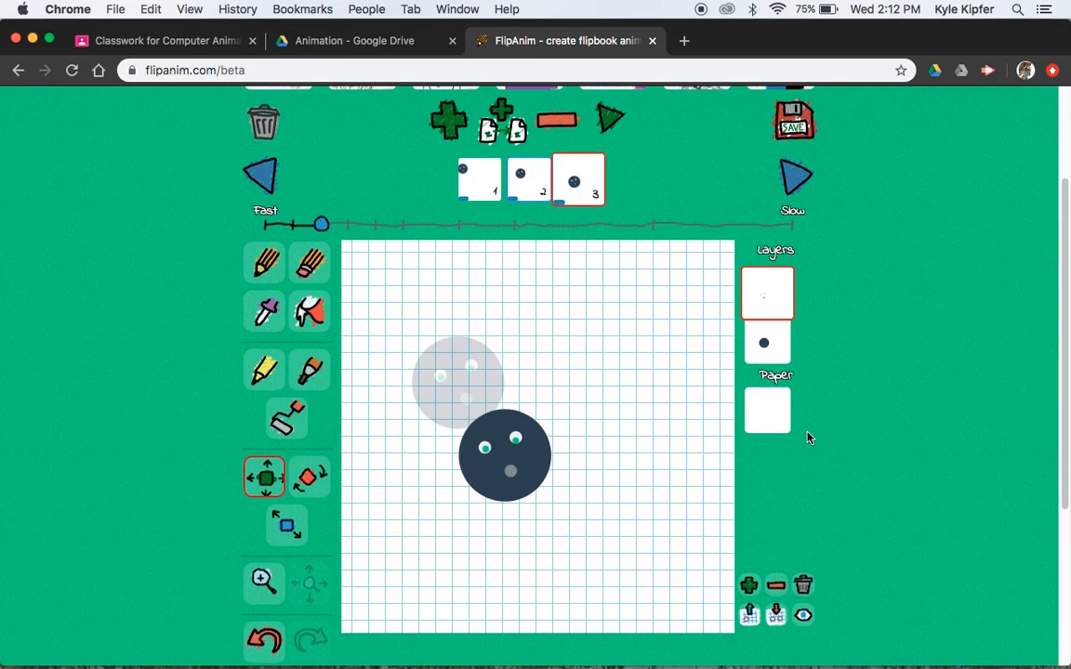
click(498, 109)
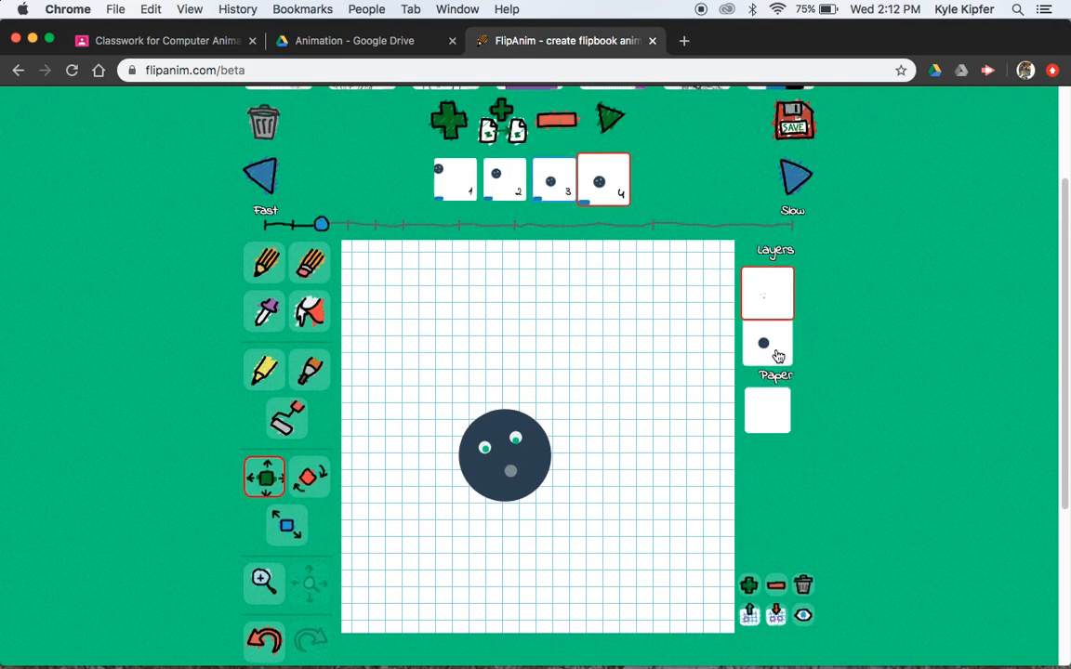
click(778, 354)
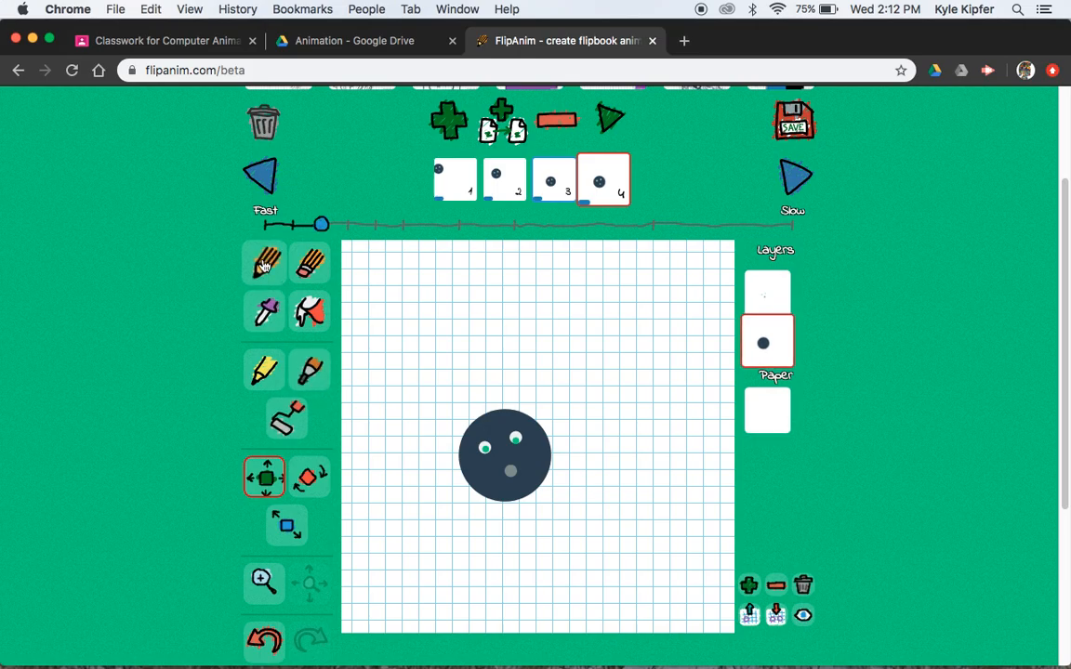
drag(539, 479, 572, 567)
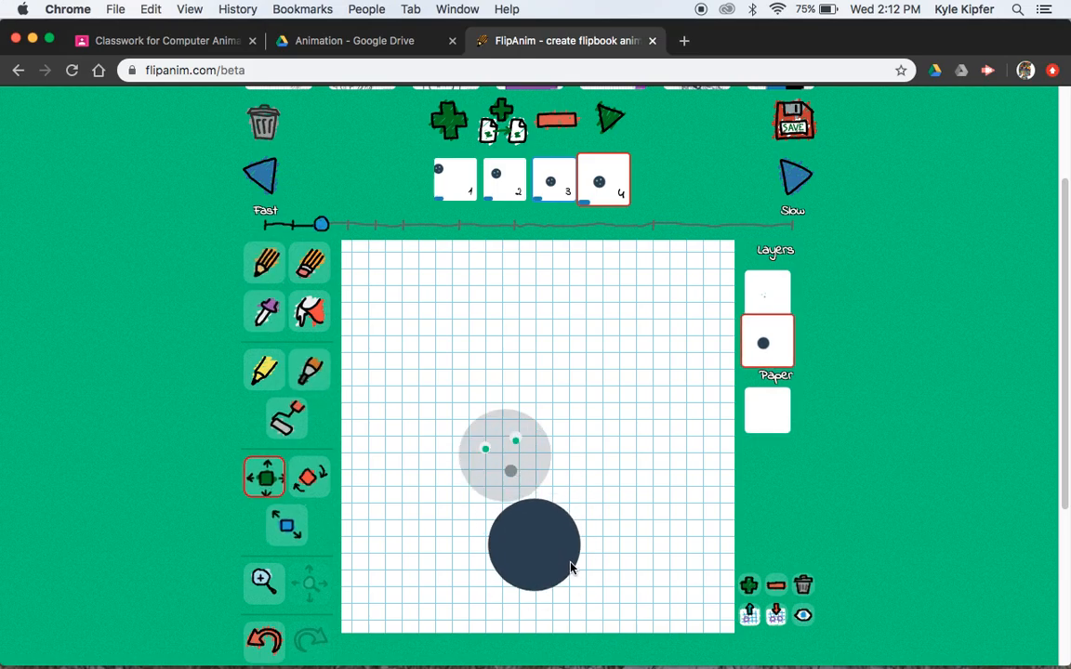
click(764, 296)
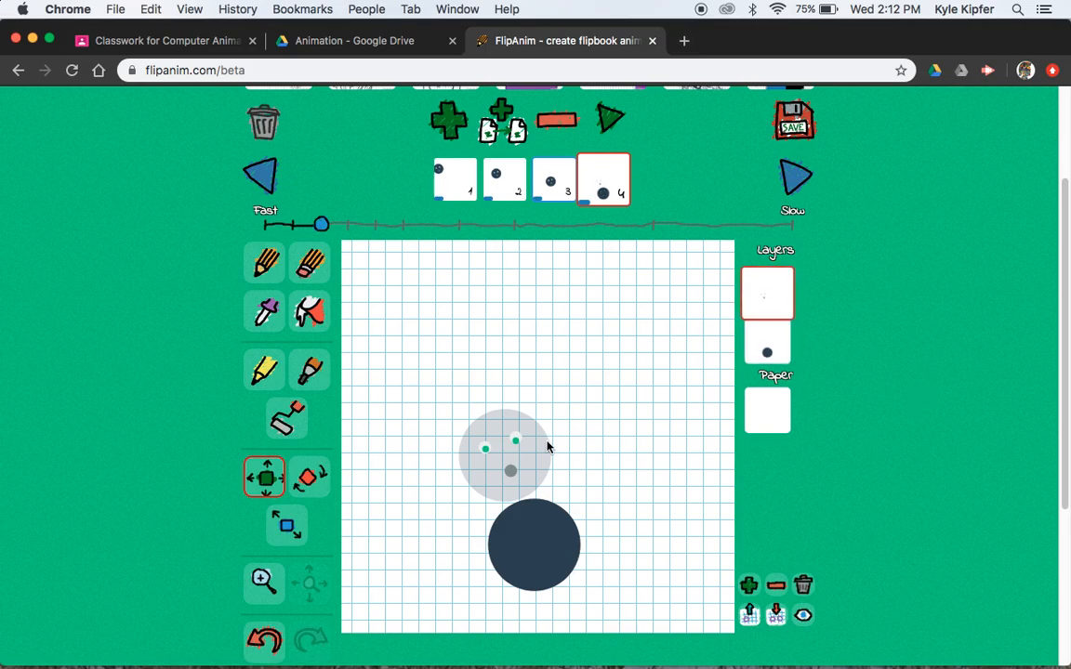
drag(511, 476, 544, 569)
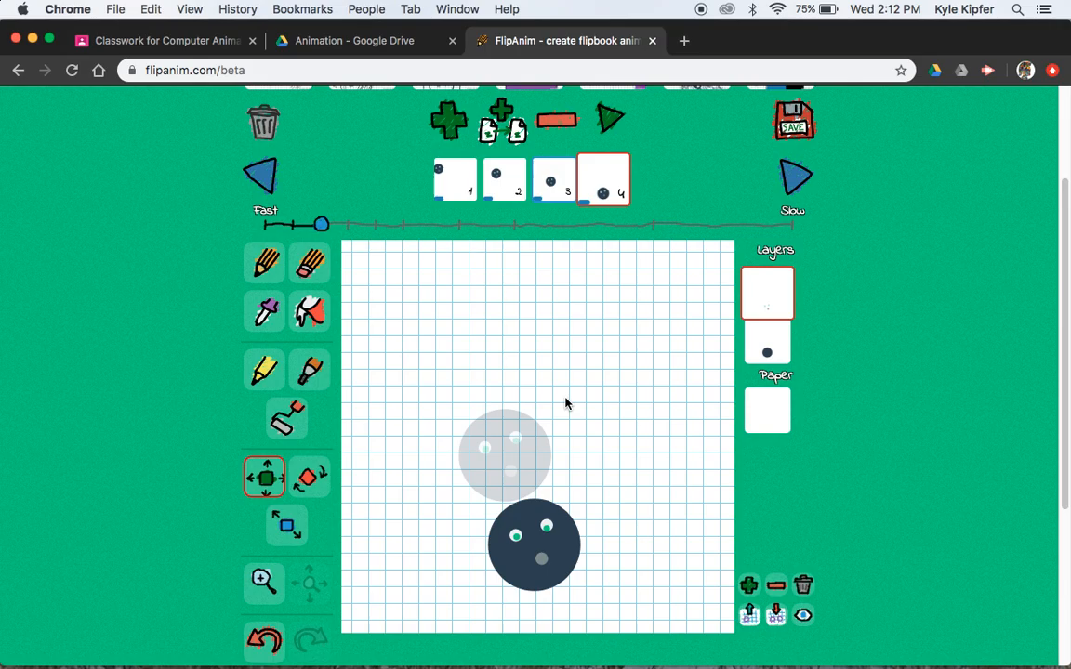
On page 4, rotate the face layer clockwise until the eyes are level, then nudge it slightly right and down on the circle
click(310, 478)
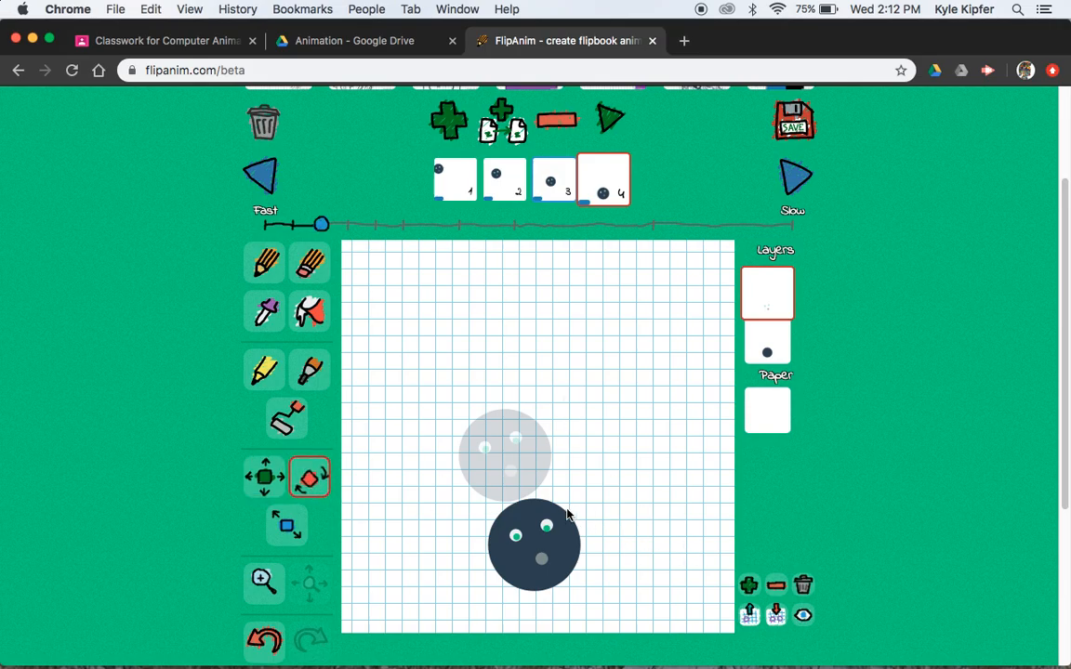
drag(548, 528, 575, 573)
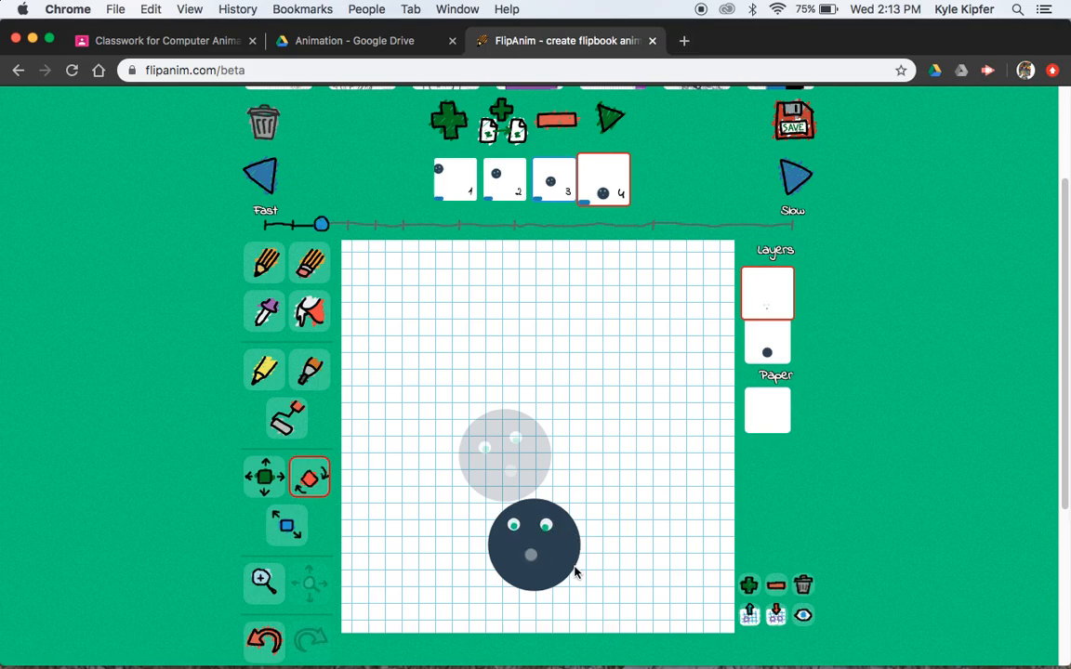
click(264, 477)
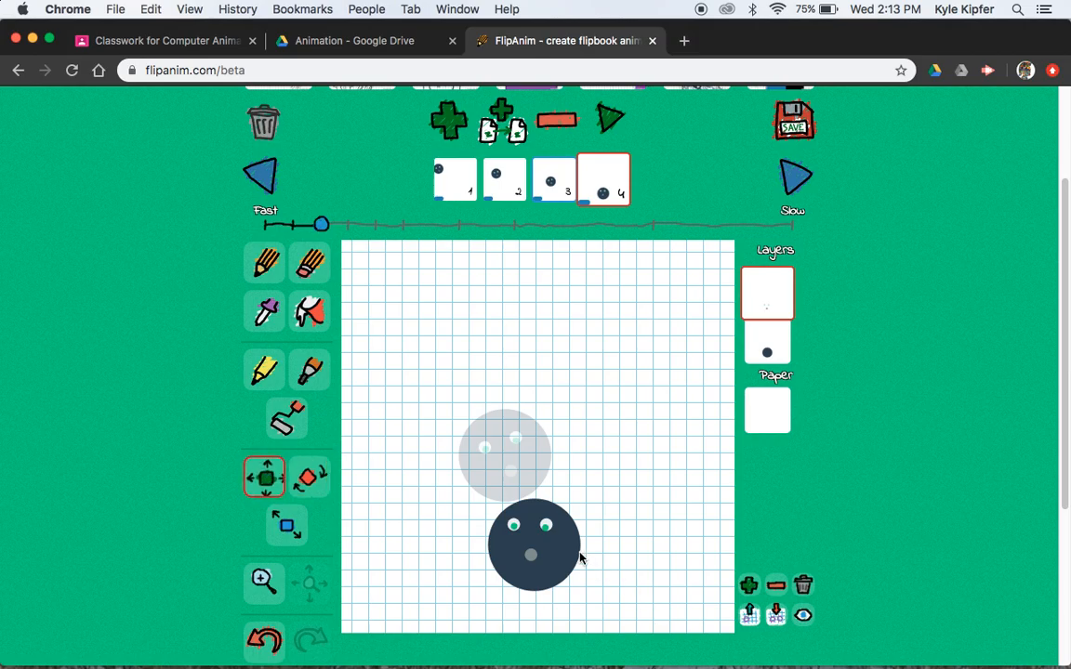
drag(548, 528, 549, 532)
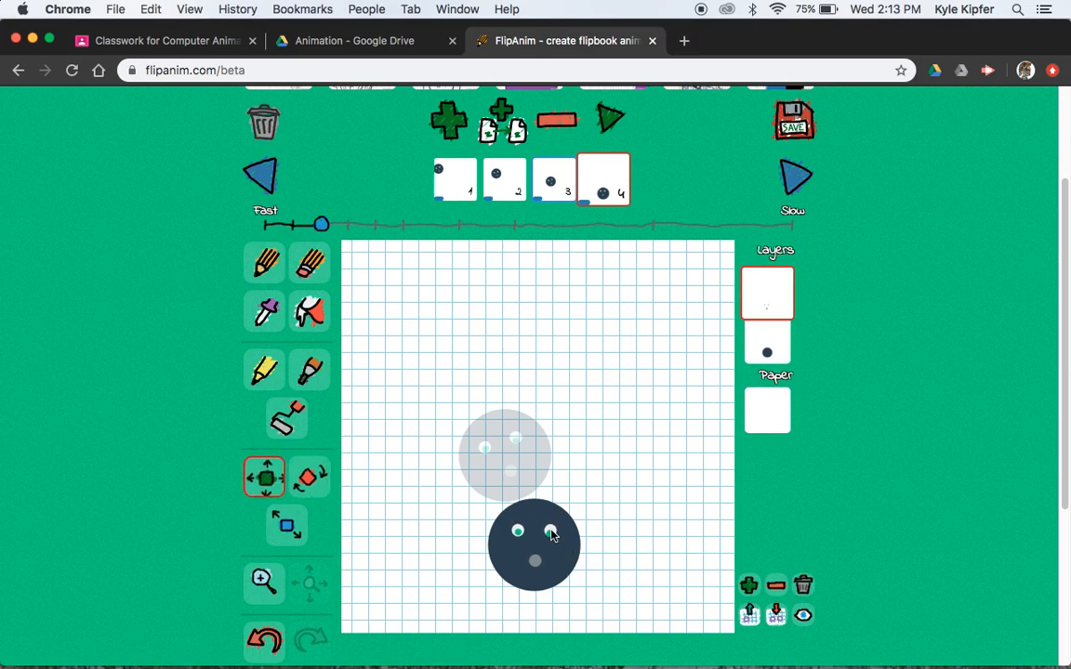
Duplicate page 4 and erase the dark circle from the new page's circle layer with the eraser at the largest size
click(499, 114)
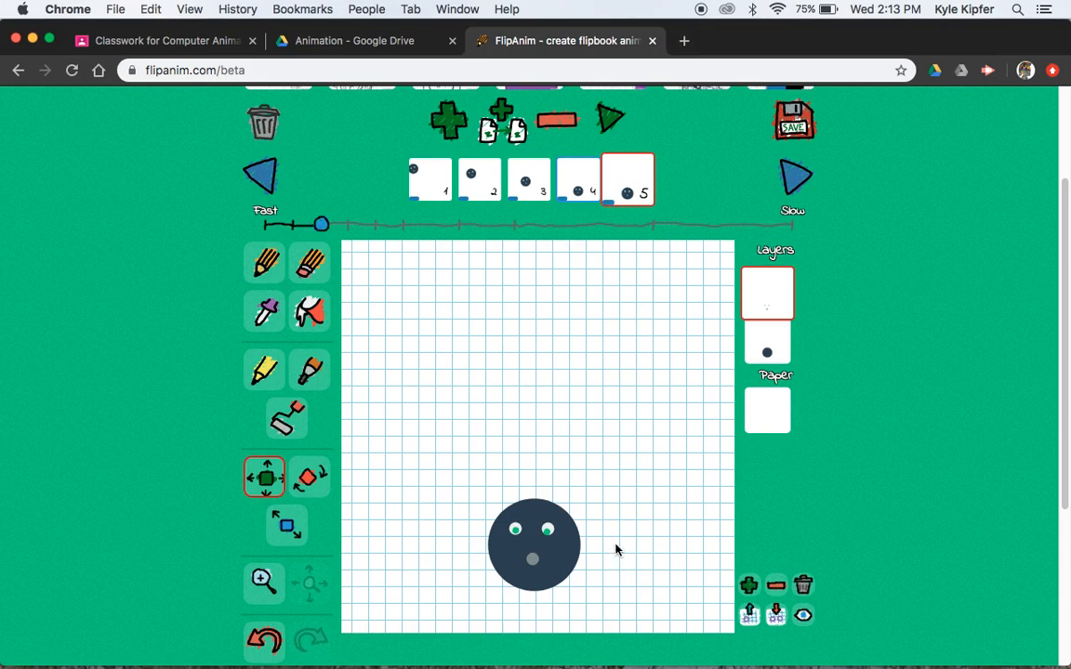
click(310, 263)
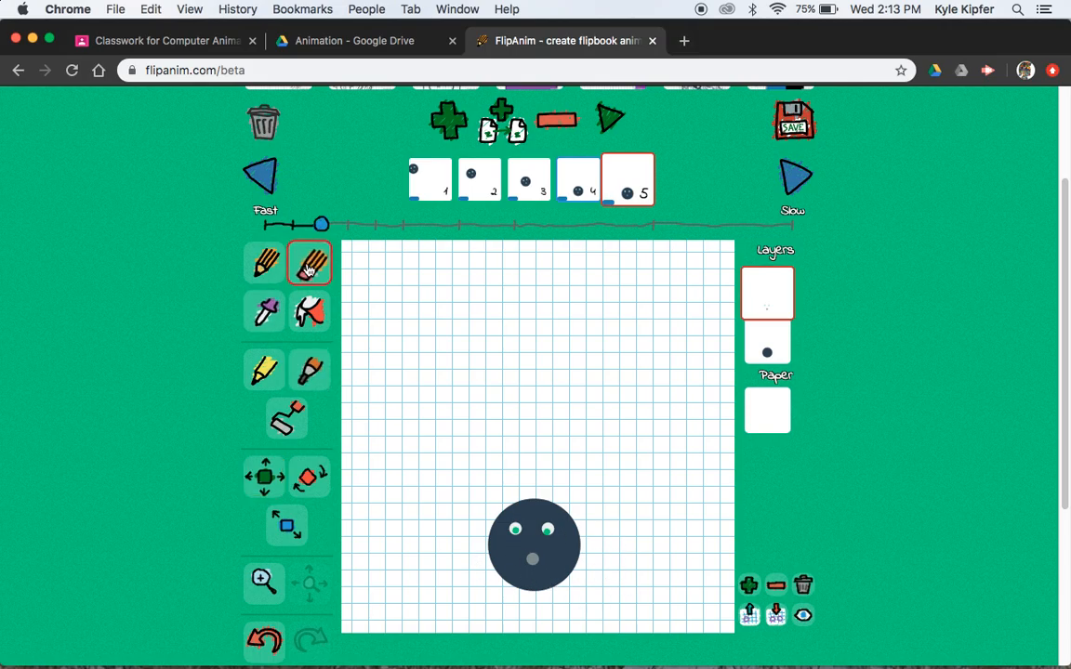
scroll(230, 545, down, 4)
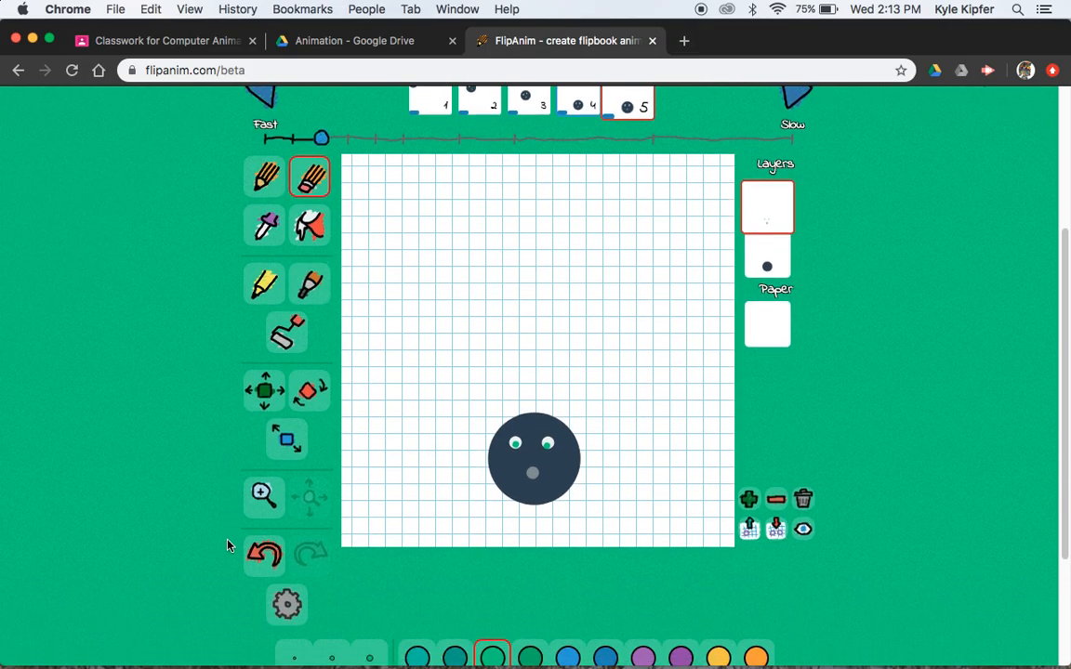
click(369, 635)
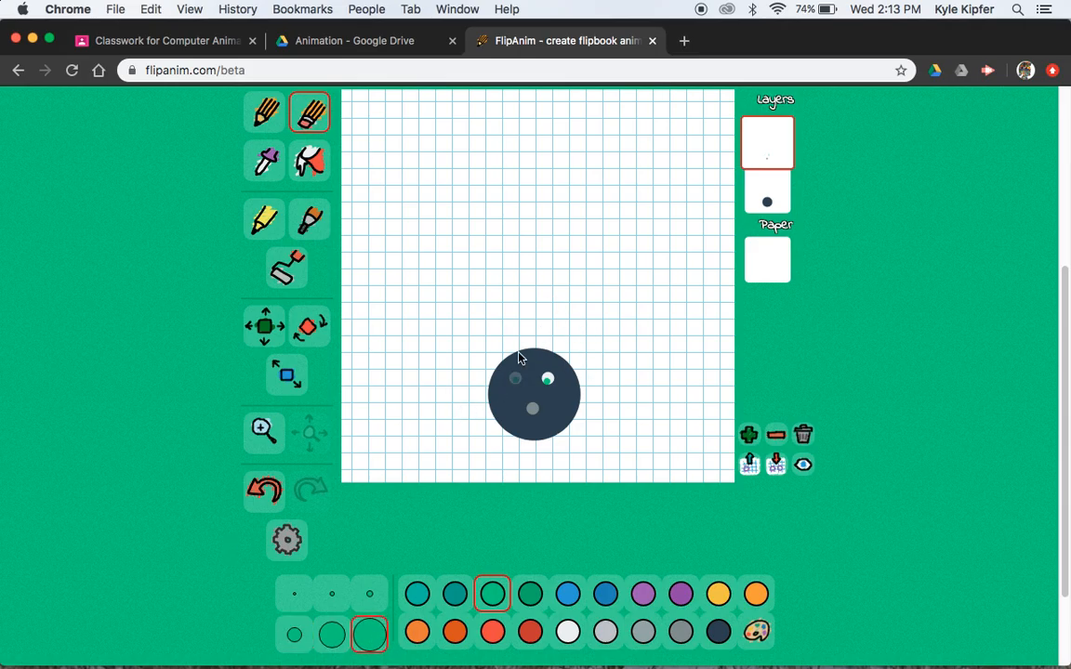
key(super+z)
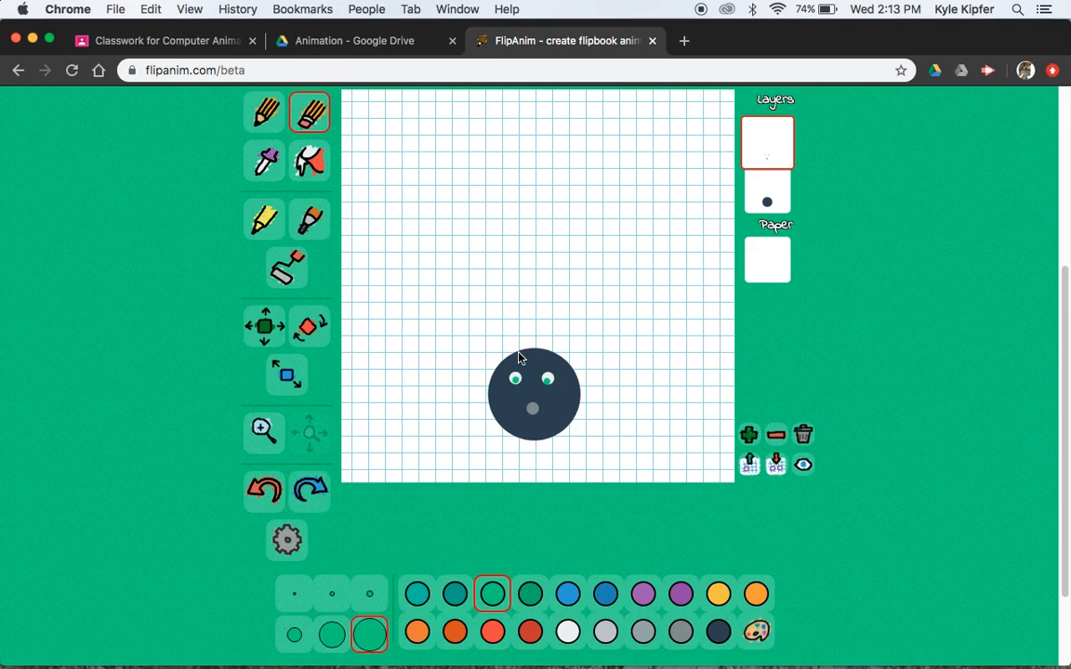
click(771, 200)
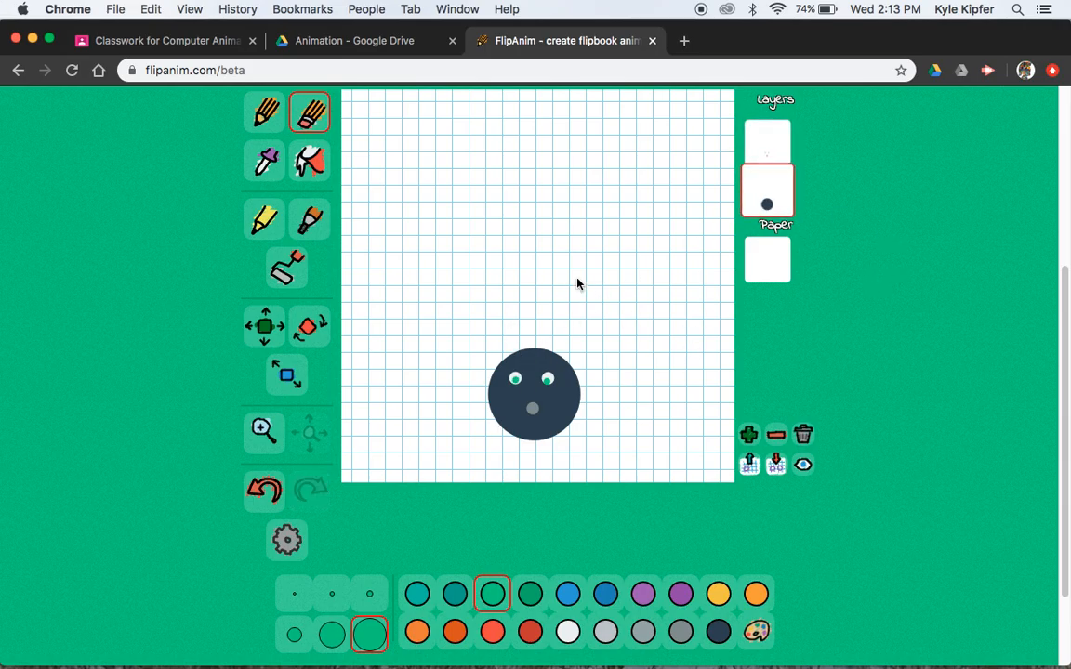
mouse_move(549, 306)
mouse_down()
mouse_move(496, 397)
mouse_move(514, 461)
mouse_move(488, 444)
mouse_move(559, 430)
mouse_up()
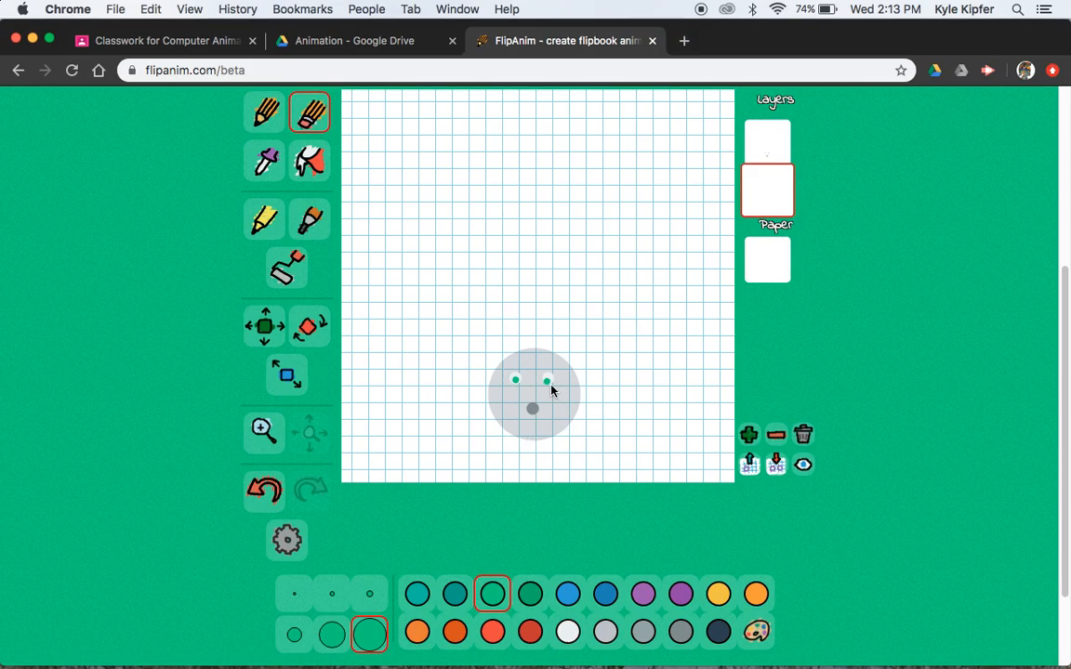
On page 5's circle layer, pencil a filled dark navy squashed oval about eight grid squares wide and five tall, using the largest size
scroll(551, 391, up, 3)
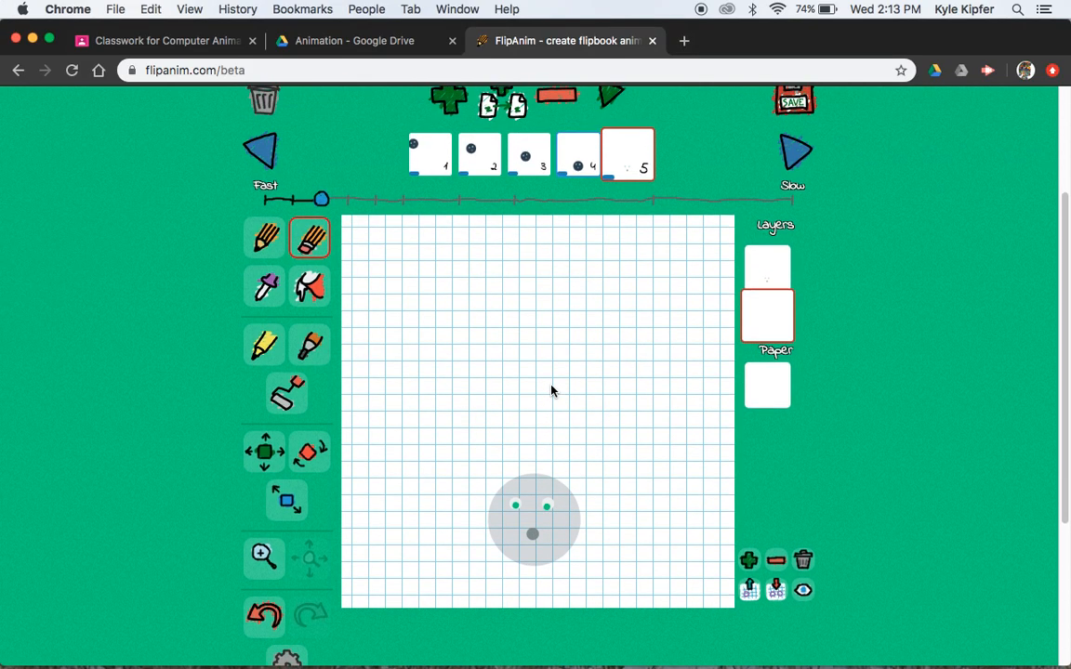
click(576, 167)
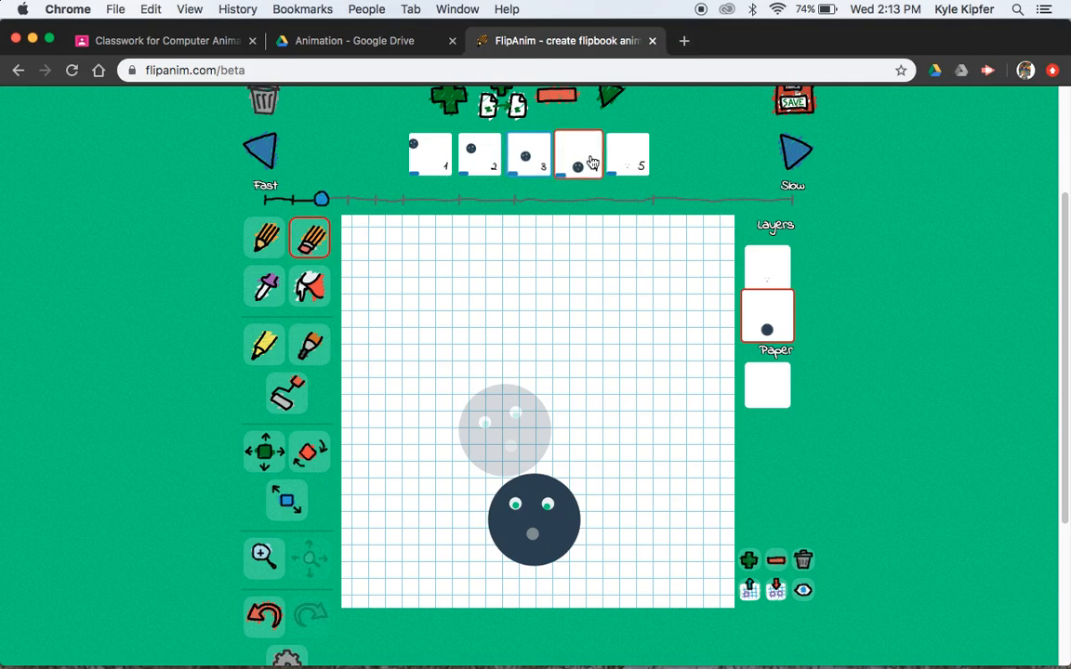
click(628, 158)
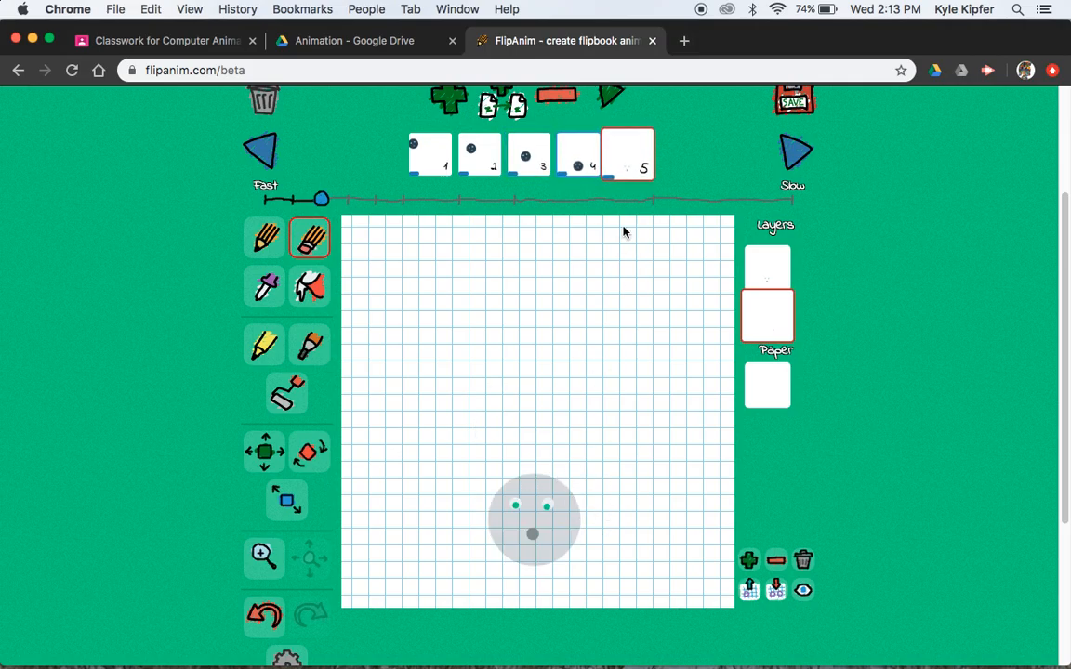
click(264, 238)
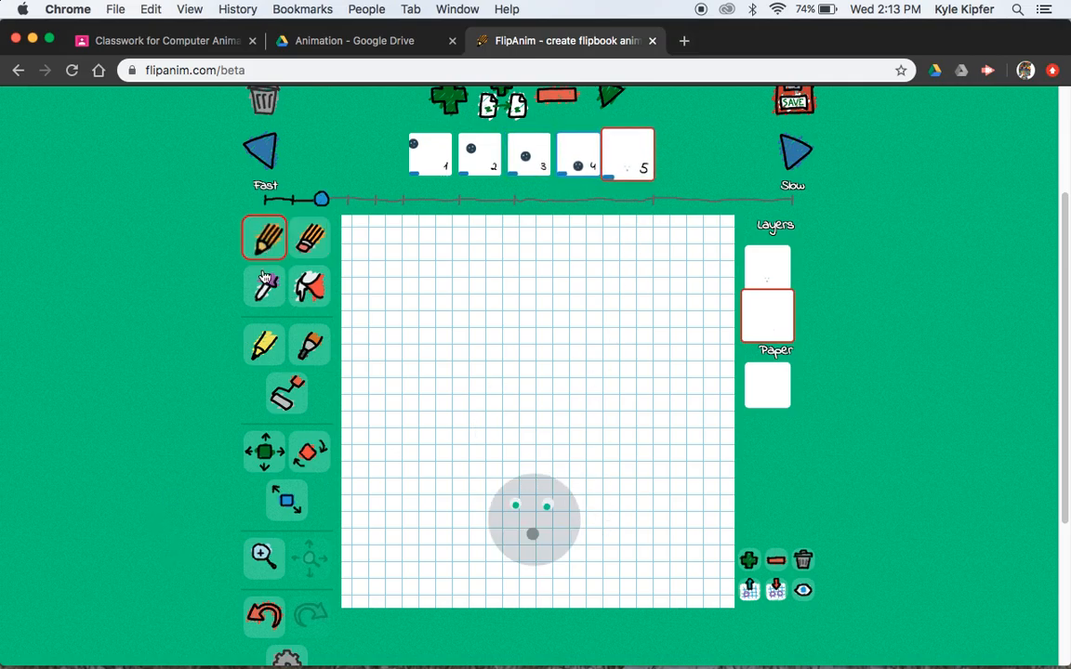
scroll(189, 423, down, 3)
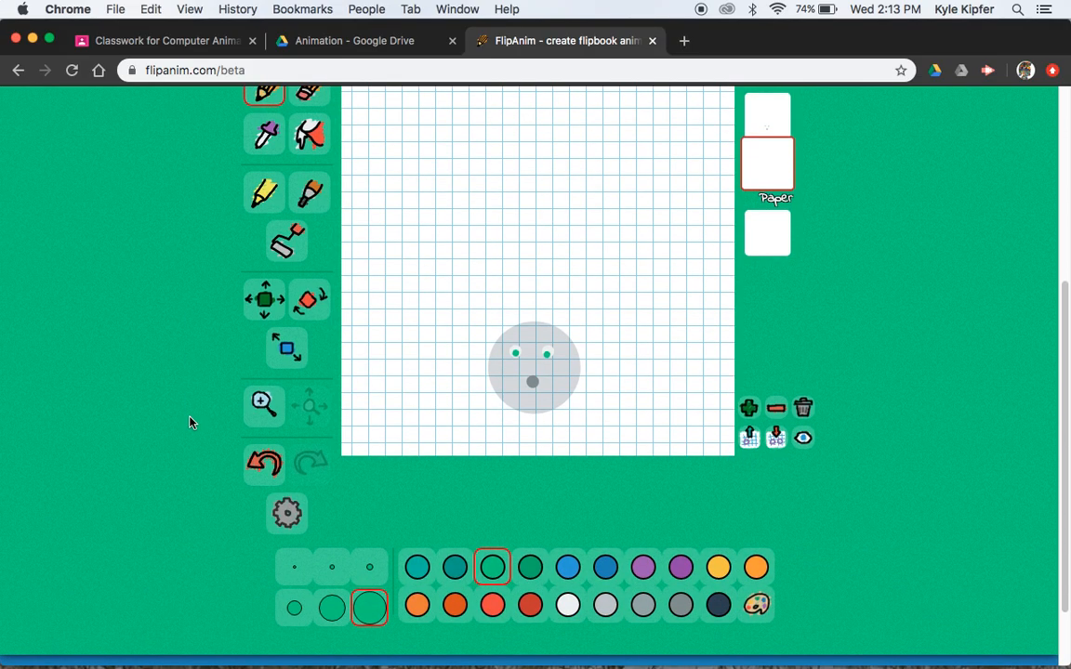
click(719, 605)
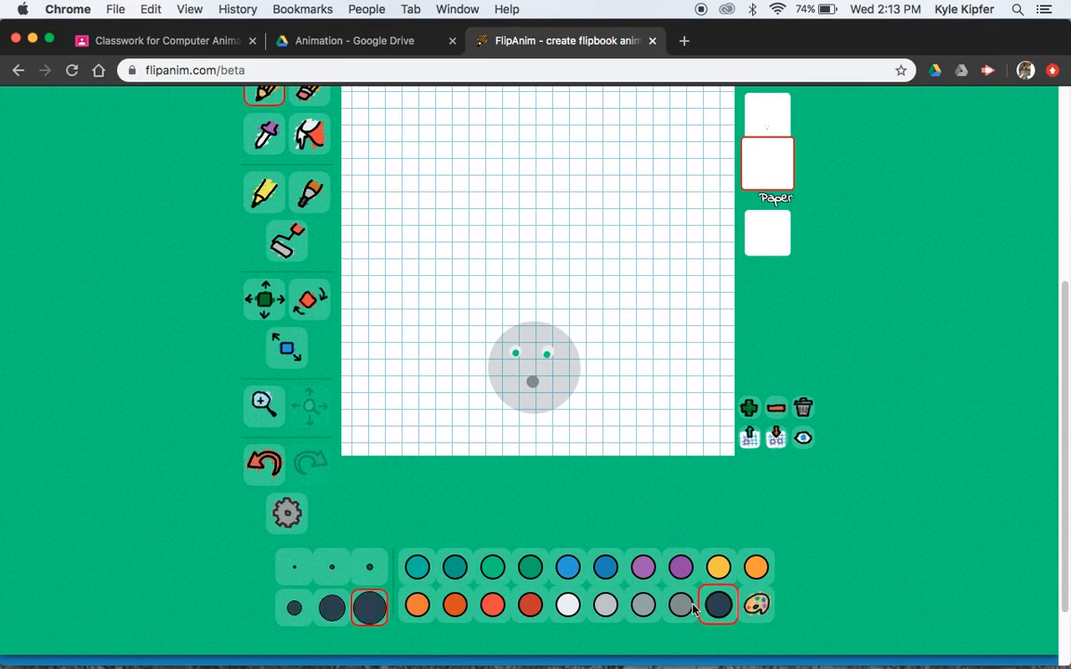
scroll(537, 367, up, 1)
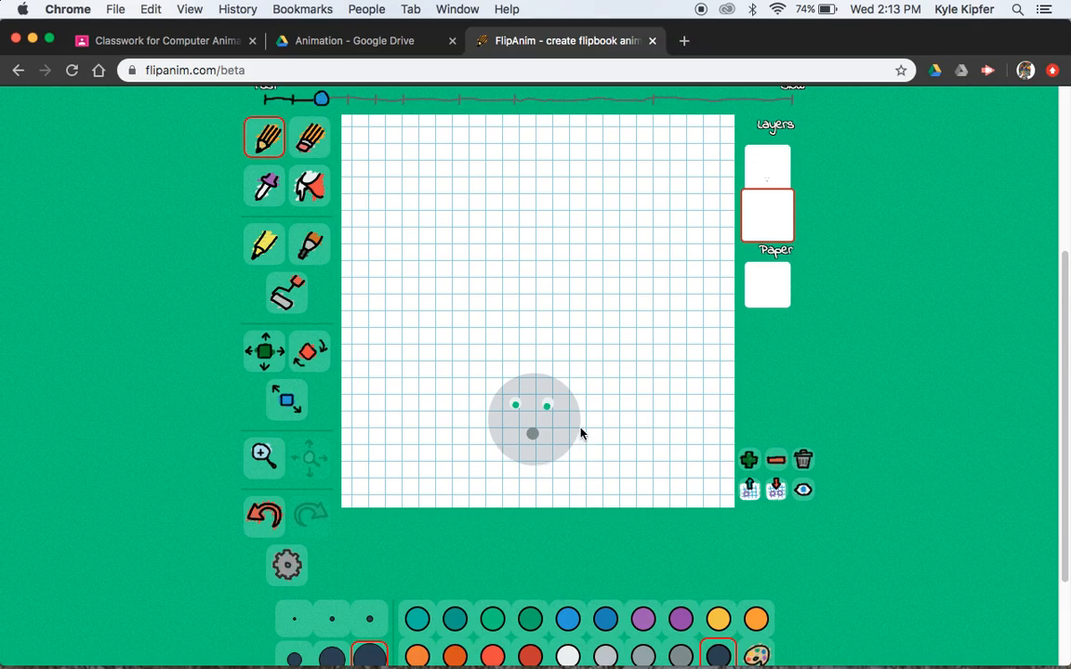
mouse_move(570, 418)
mouse_down()
mouse_move(540, 409)
mouse_move(490, 426)
mouse_move(528, 450)
mouse_move(572, 425)
mouse_up()
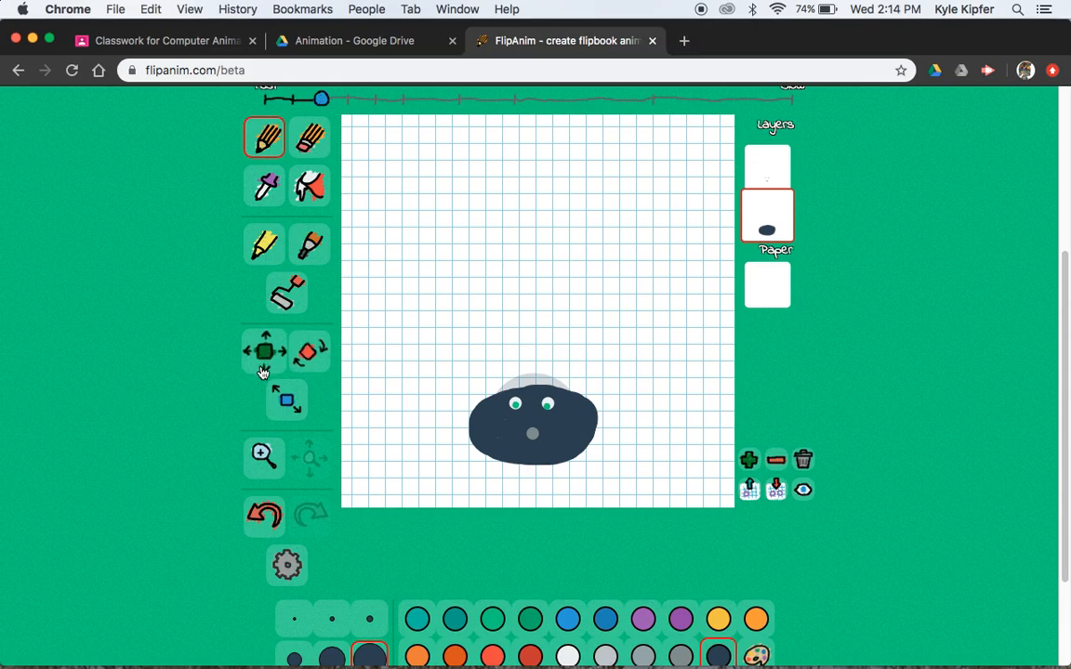
Try shrinking the squashed oval with the resize tool and filling out its right side with the largest navy pencil
click(298, 402)
drag(575, 457, 616, 432)
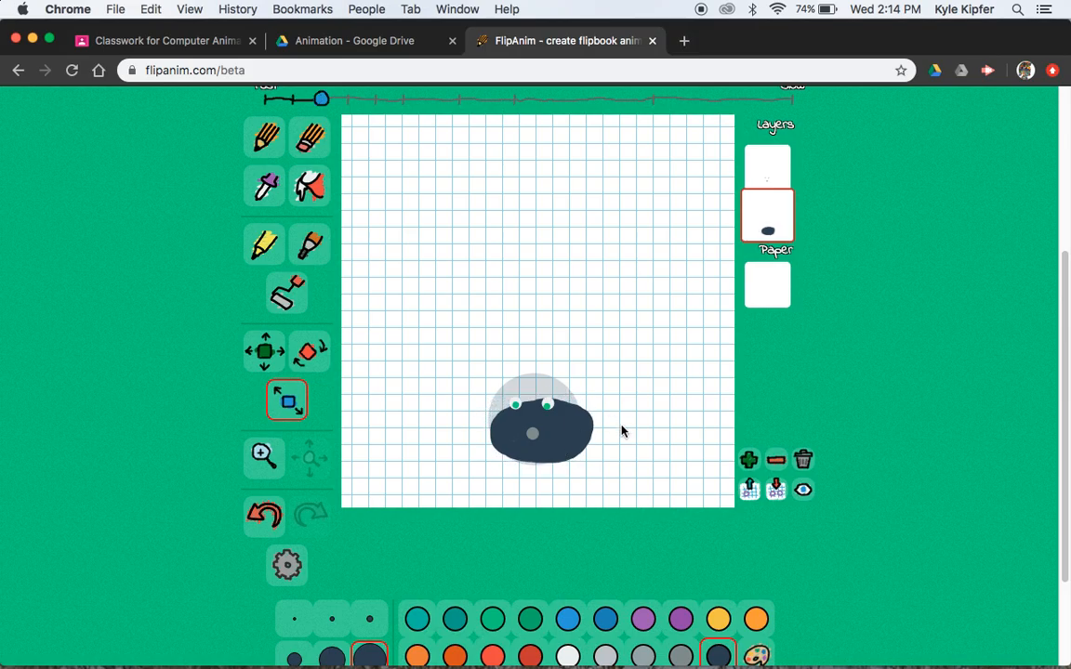
click(267, 135)
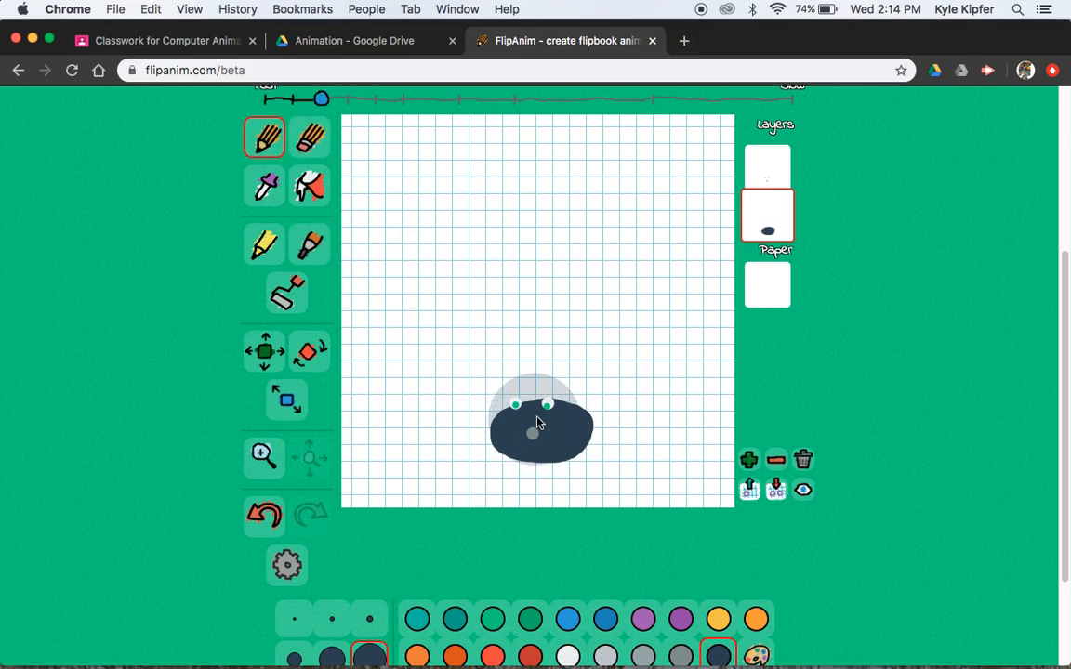
mouse_move(559, 420)
mouse_down()
mouse_move(576, 426)
mouse_move(571, 443)
mouse_up()
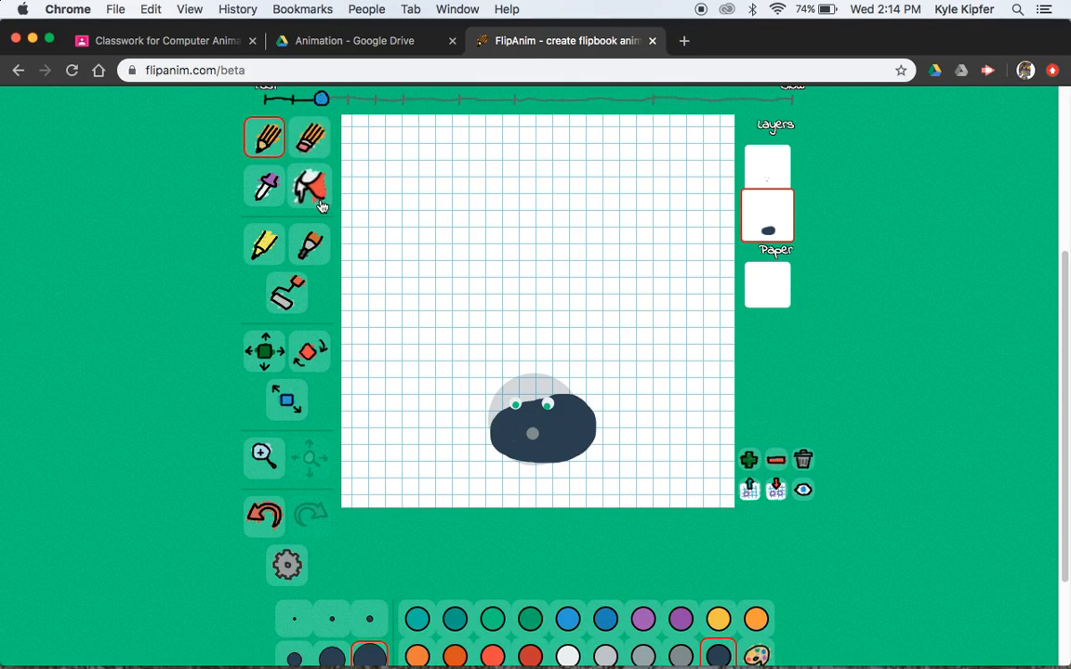
Try trimming the top and side edges of the squashed oval with the largest eraser
click(311, 149)
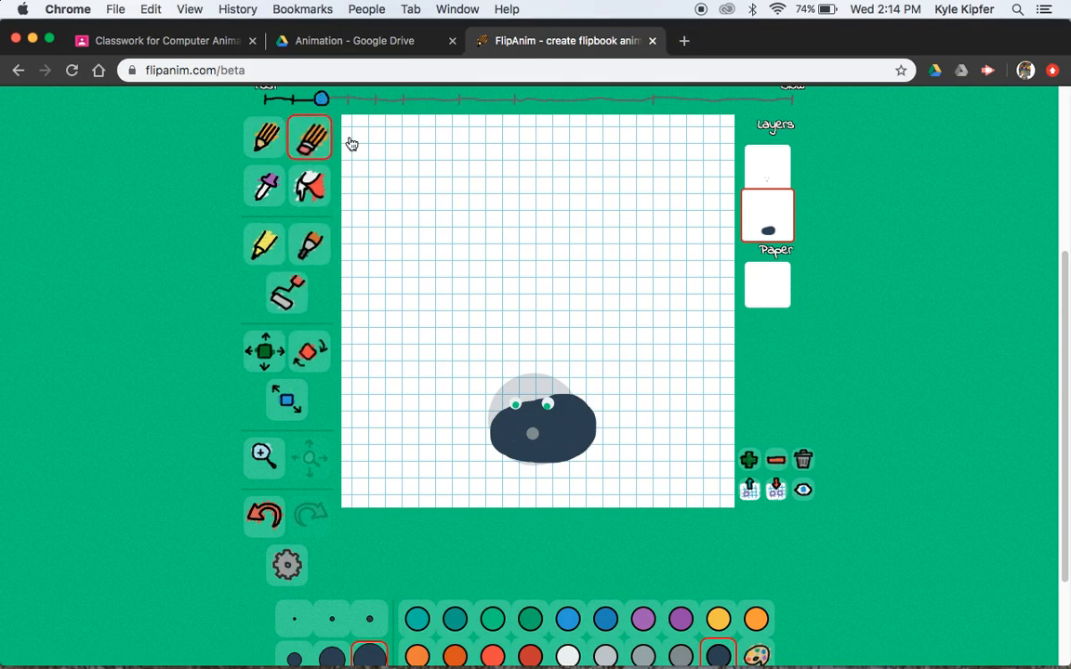
mouse_move(523, 381)
mouse_down()
mouse_move(570, 388)
mouse_move(600, 409)
mouse_move(610, 438)
mouse_move(581, 478)
mouse_up()
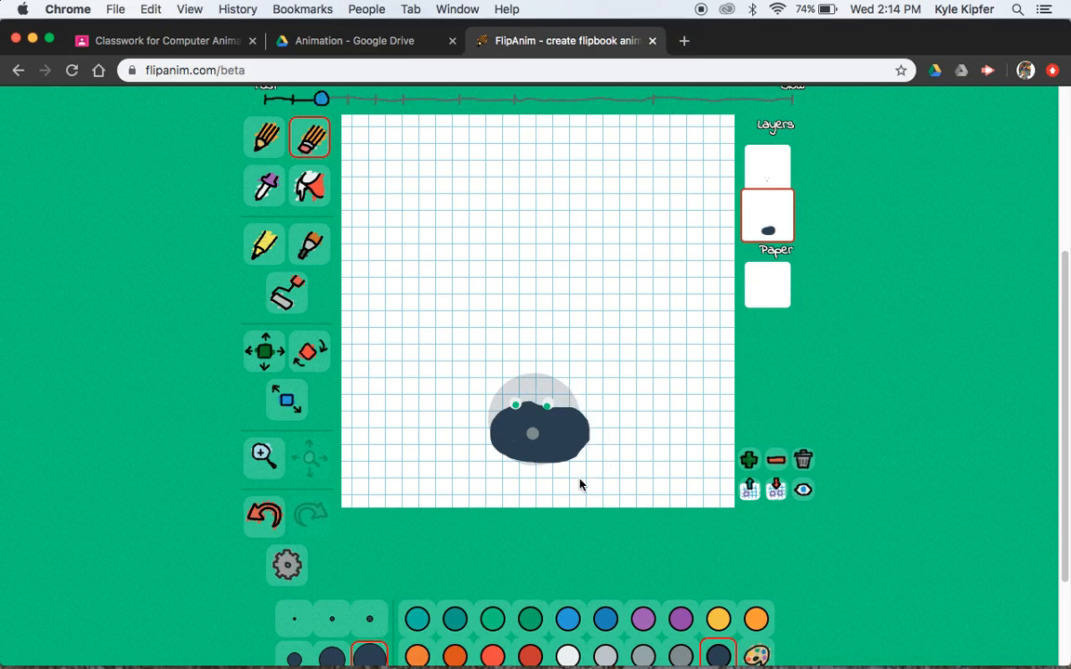
drag(531, 382, 499, 399)
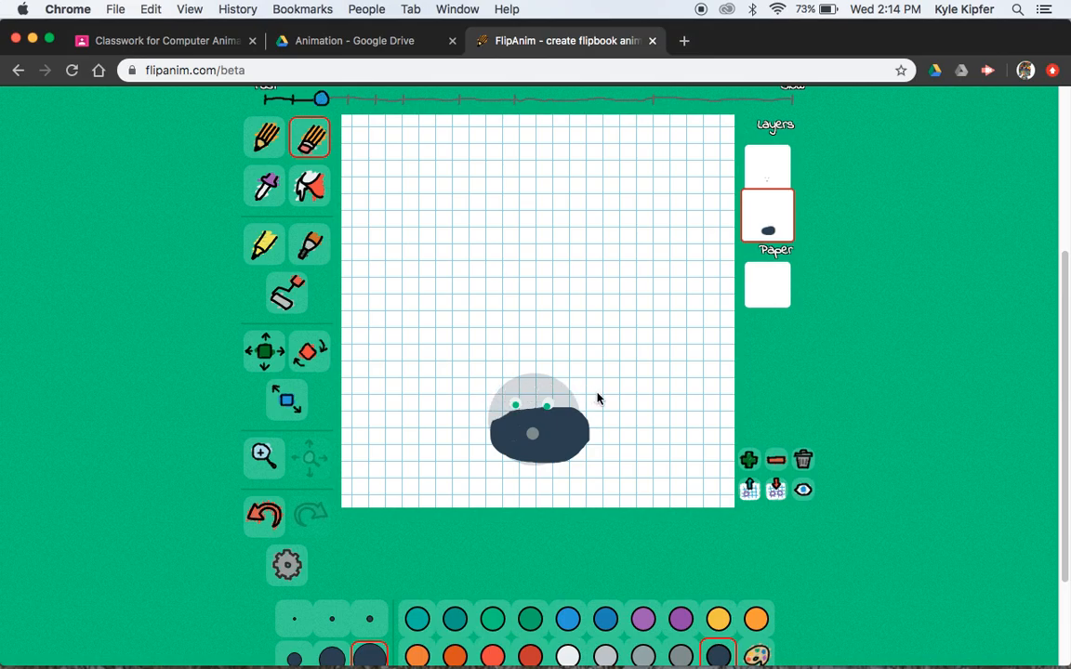
drag(485, 411, 481, 453)
Undo the erasing, extra pencil stroke and resizing of the oval on page 5
key(super+z)
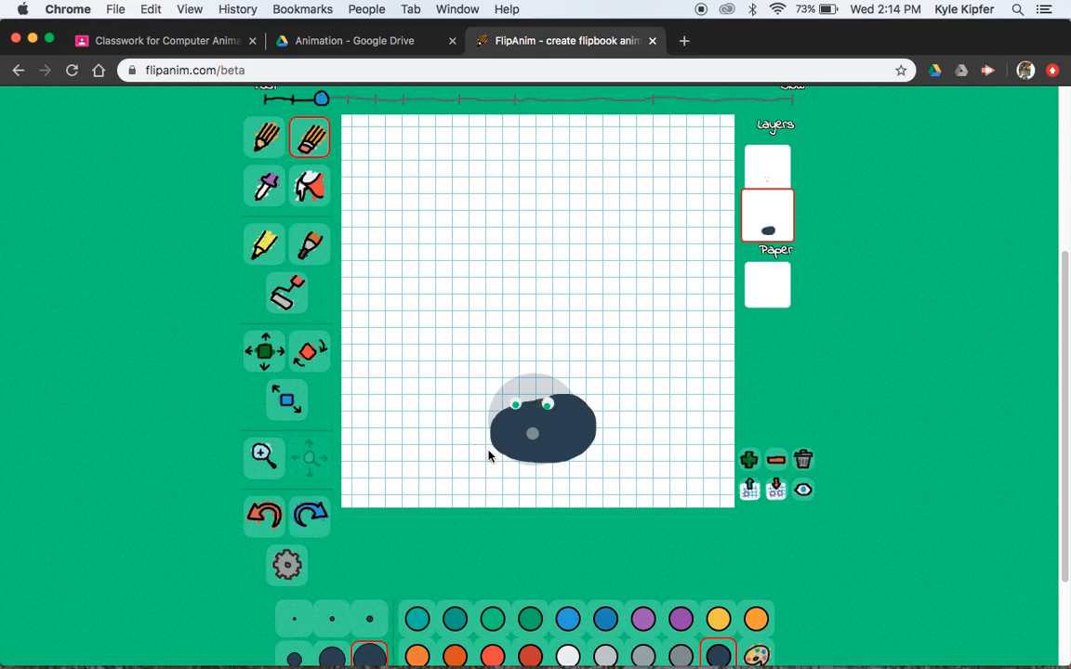
scroll(490, 456, up, 3)
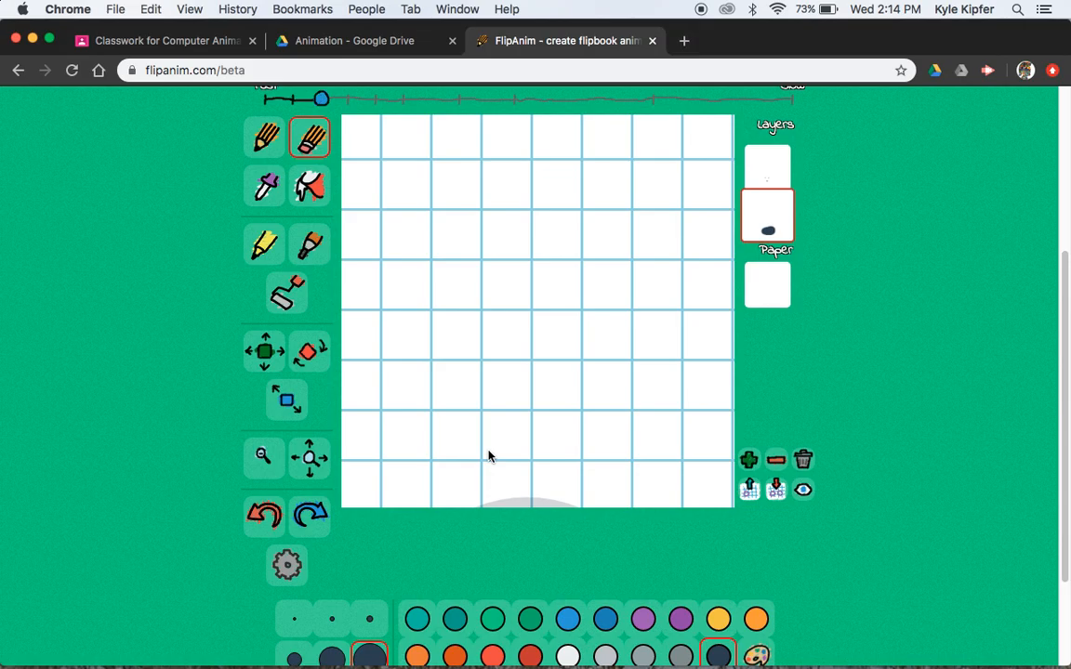
scroll(490, 456, down, 3)
key(super+z)
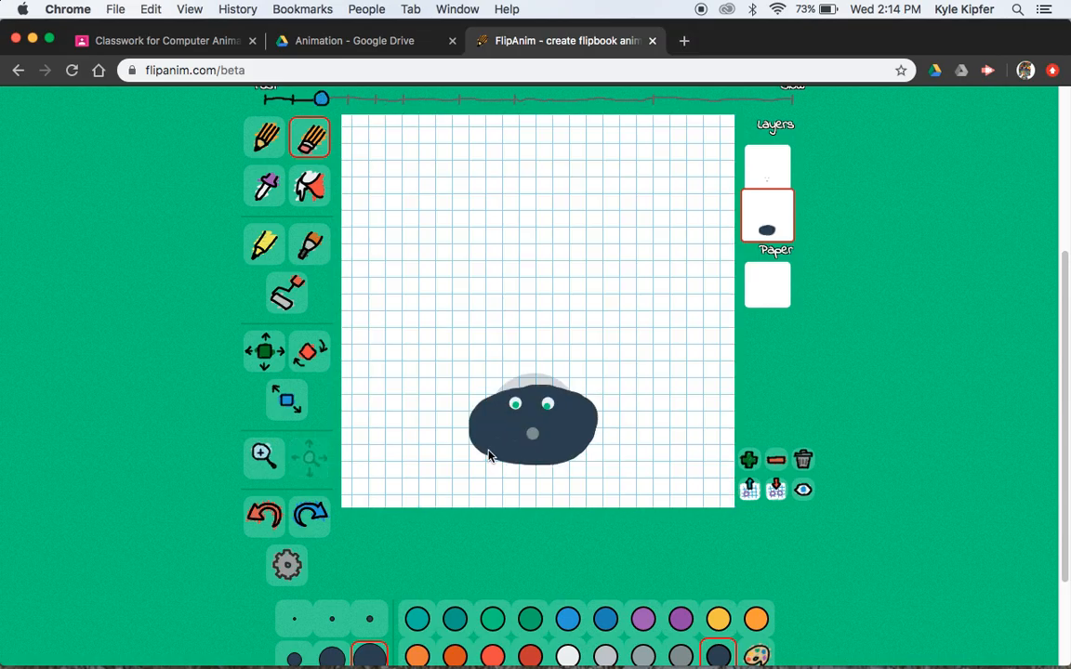
Replace page 5's filled oval with a navy pencil outline in the second-largest size, resized to about eight grid squares wide and four tall
key(super+z)
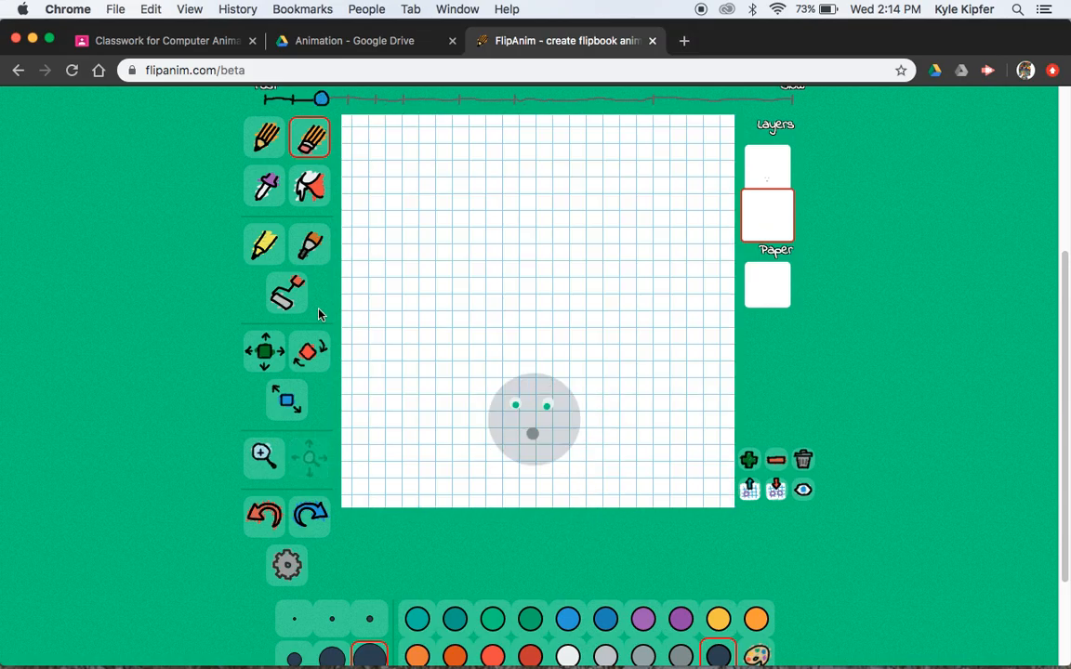
click(265, 137)
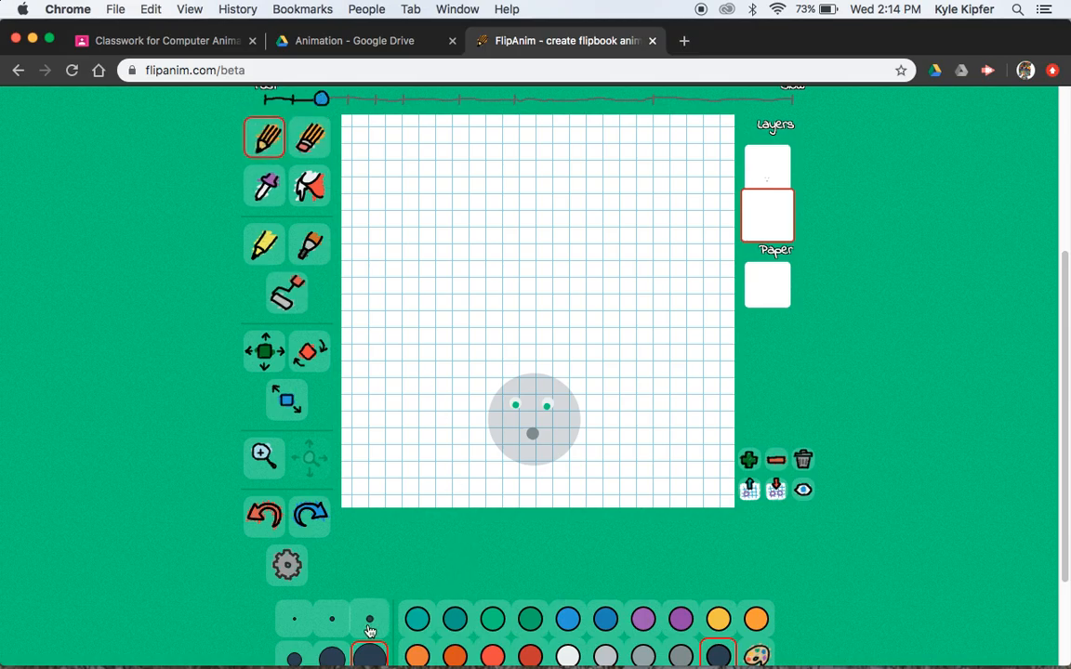
click(320, 660)
mouse_move(569, 403)
mouse_down()
mouse_move(514, 400)
mouse_move(491, 425)
mouse_move(550, 445)
mouse_move(582, 426)
mouse_move(559, 403)
mouse_move(516, 401)
mouse_move(490, 414)
mouse_move(493, 429)
mouse_move(552, 444)
mouse_up()
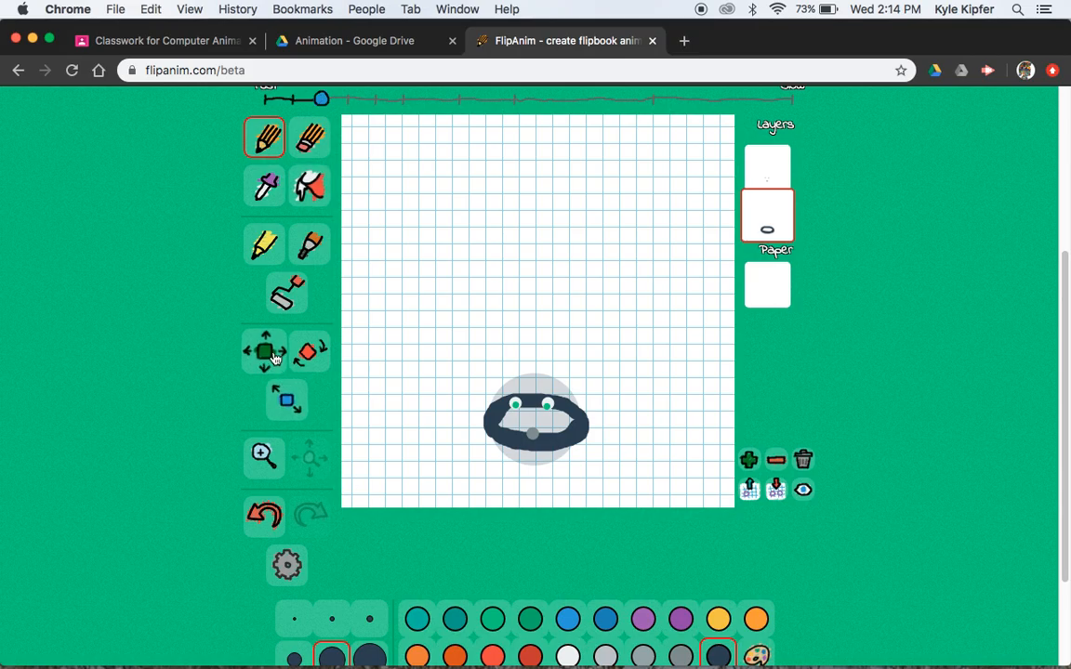
click(296, 402)
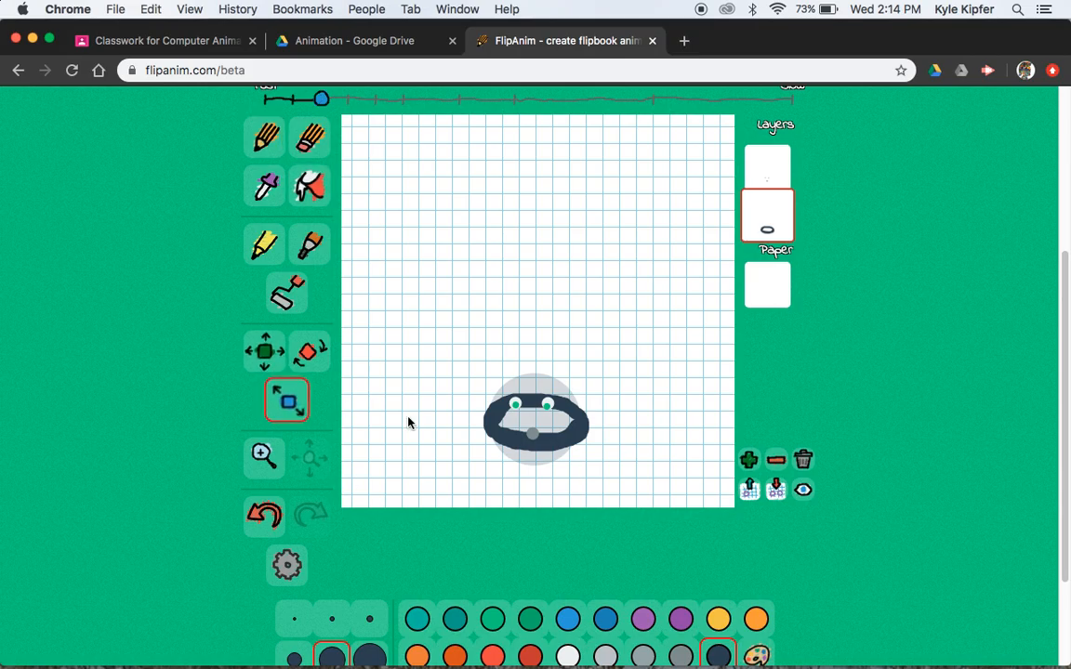
mouse_move(595, 459)
mouse_down()
mouse_move(583, 450)
mouse_move(616, 470)
mouse_move(581, 445)
mouse_move(600, 457)
mouse_up()
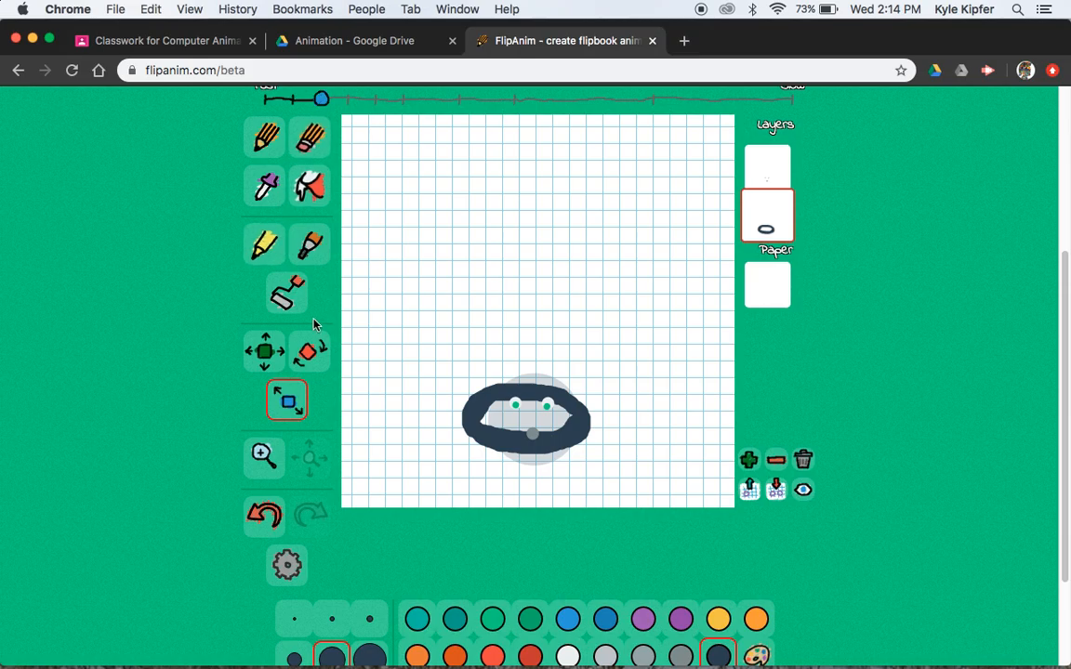
Fill the oval outline on page 5 with navy and move it so its base lines up with the previous page's faint circle
click(310, 186)
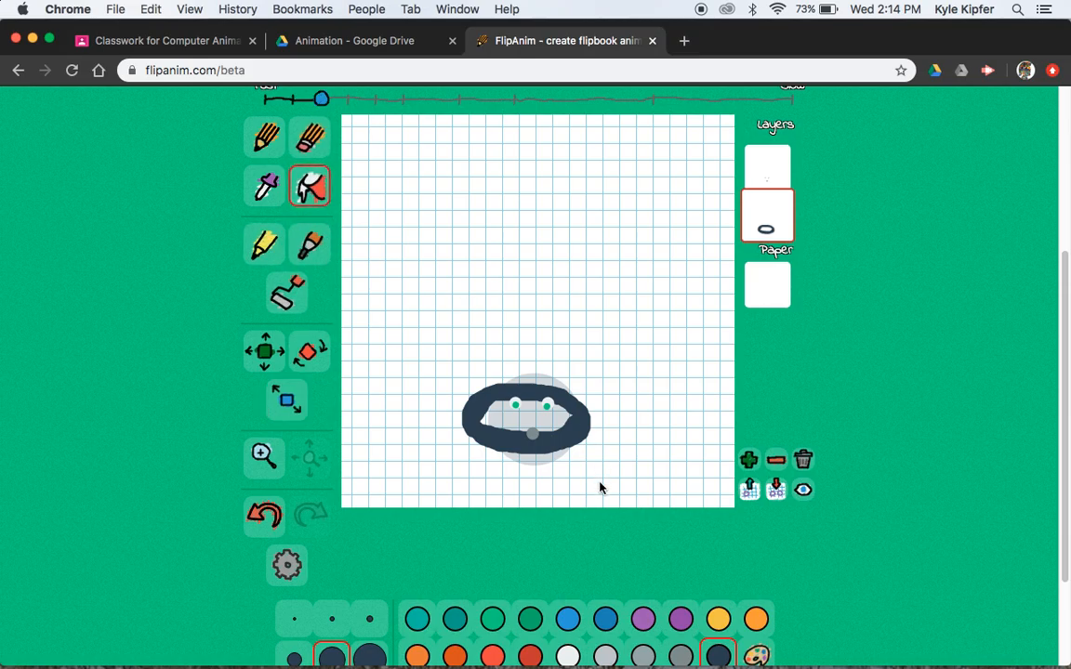
click(509, 425)
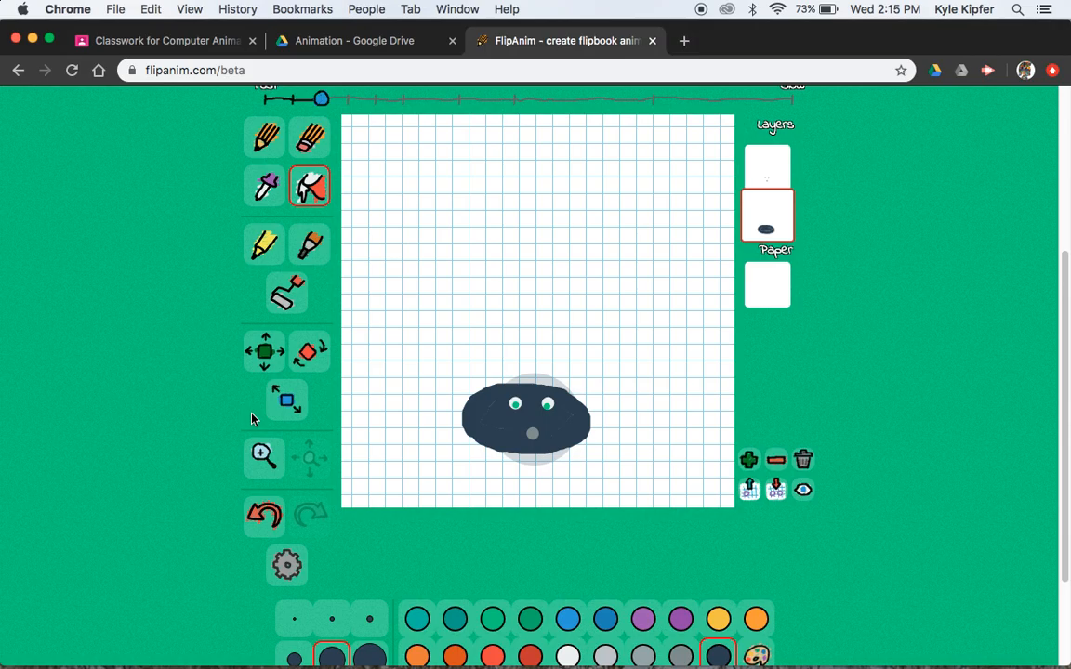
click(275, 359)
drag(576, 430, 585, 432)
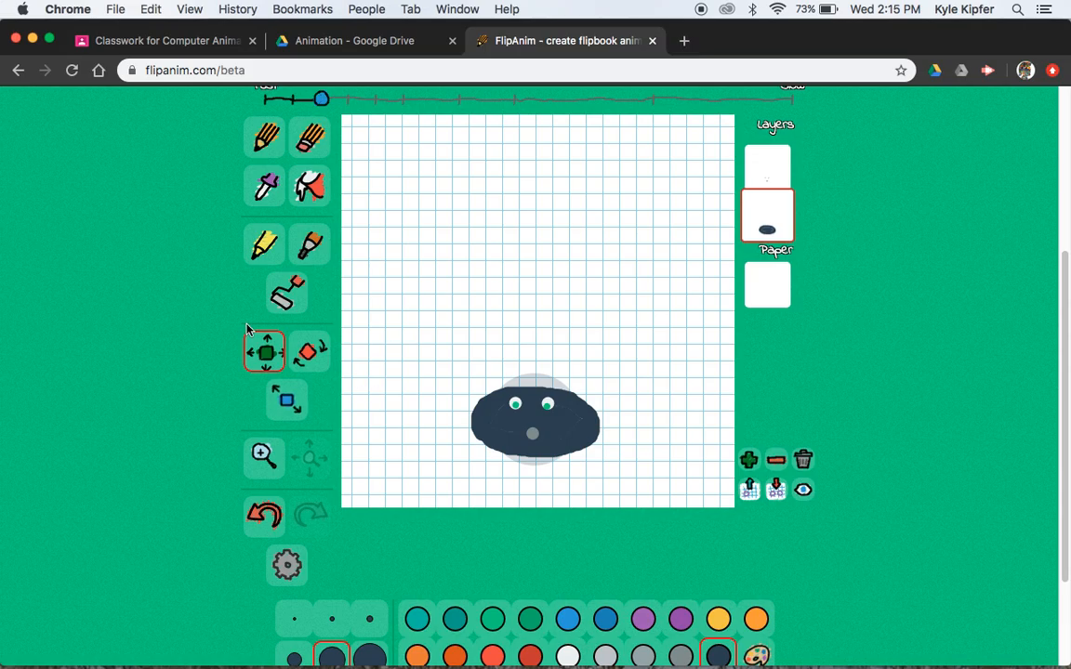
click(309, 186)
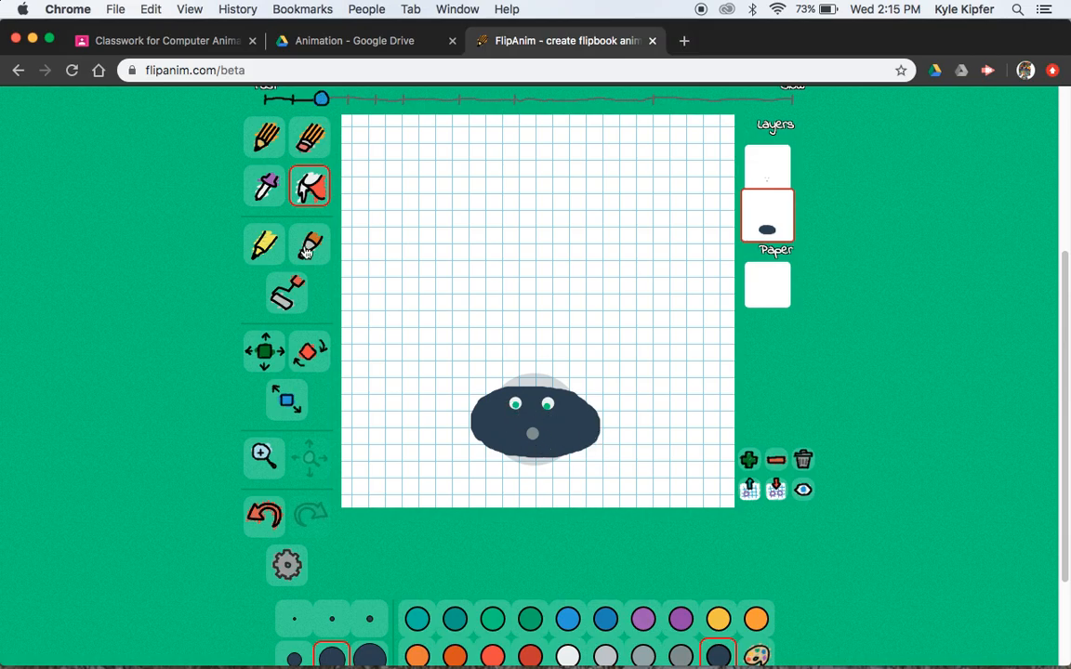
click(265, 358)
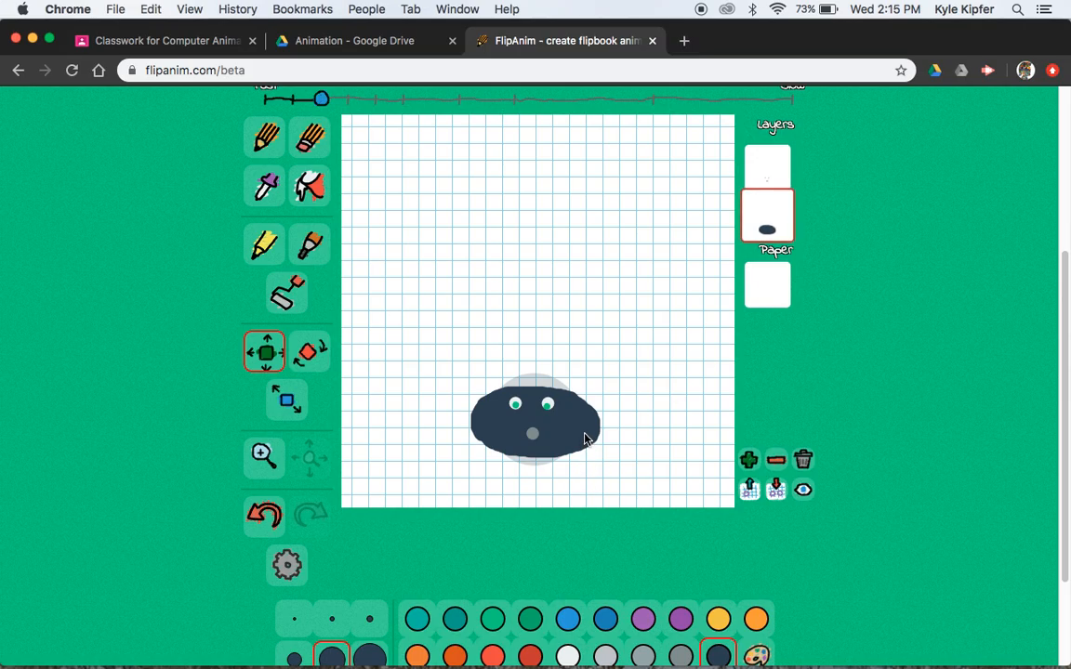
drag(585, 439, 585, 449)
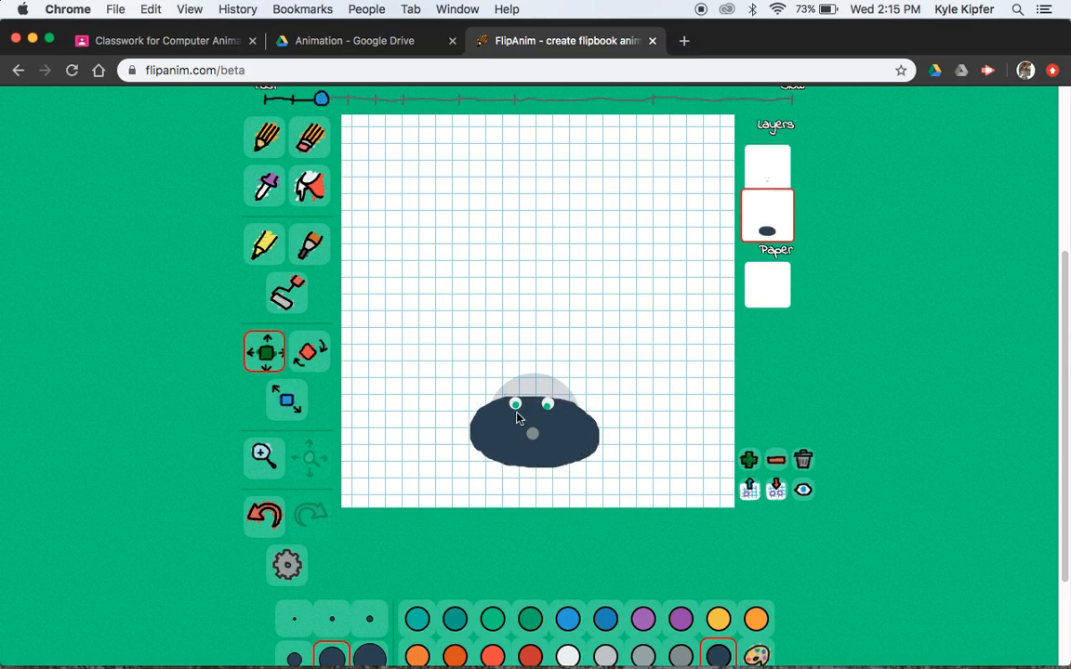
Move the face layer on page 5 down about one grid square onto the squashed oval and preview the animation
click(783, 165)
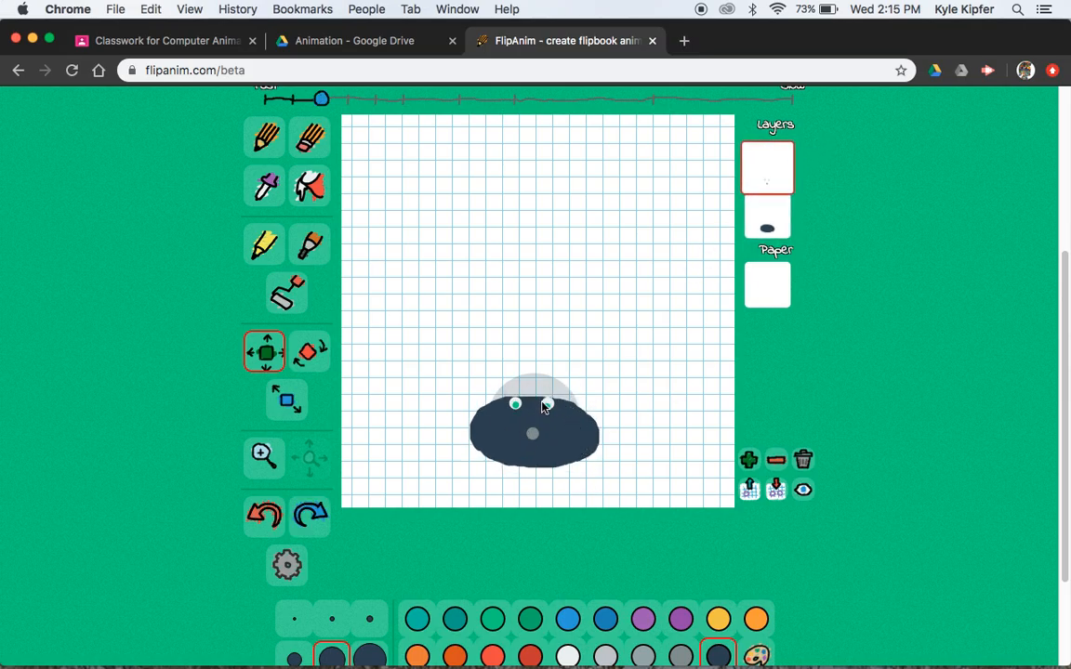
drag(549, 425, 549, 423)
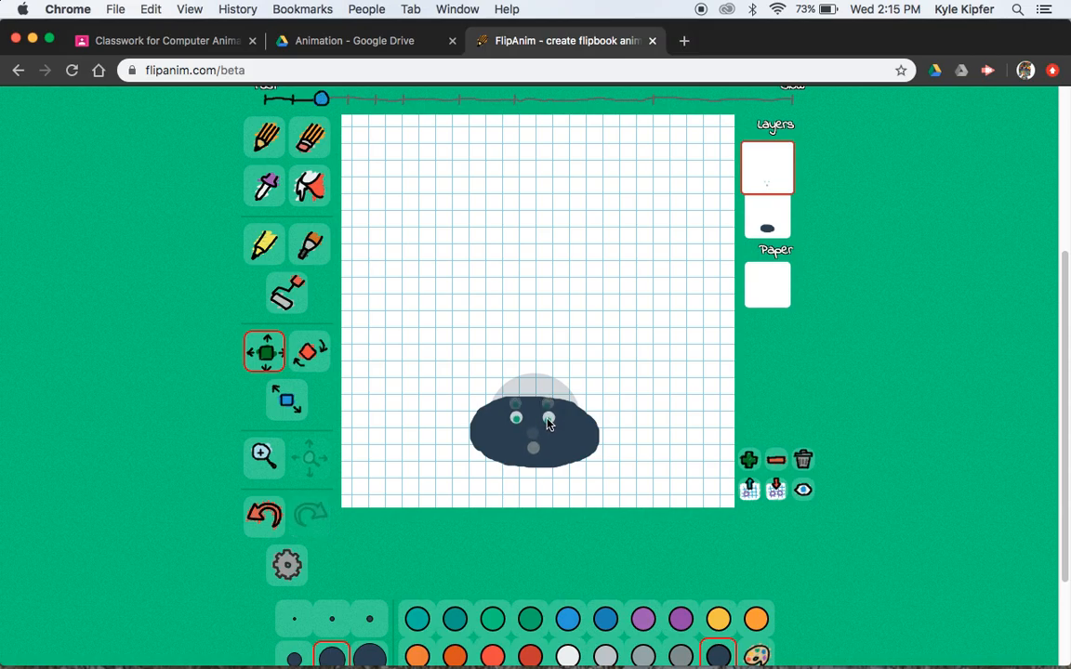
scroll(846, 370, up, 3)
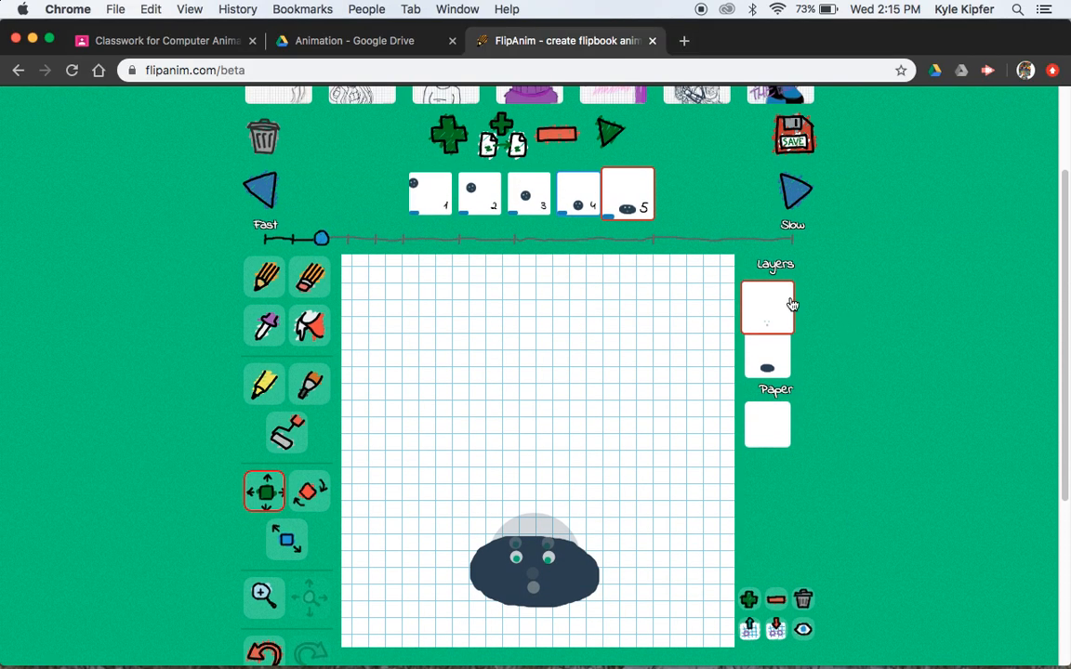
click(605, 133)
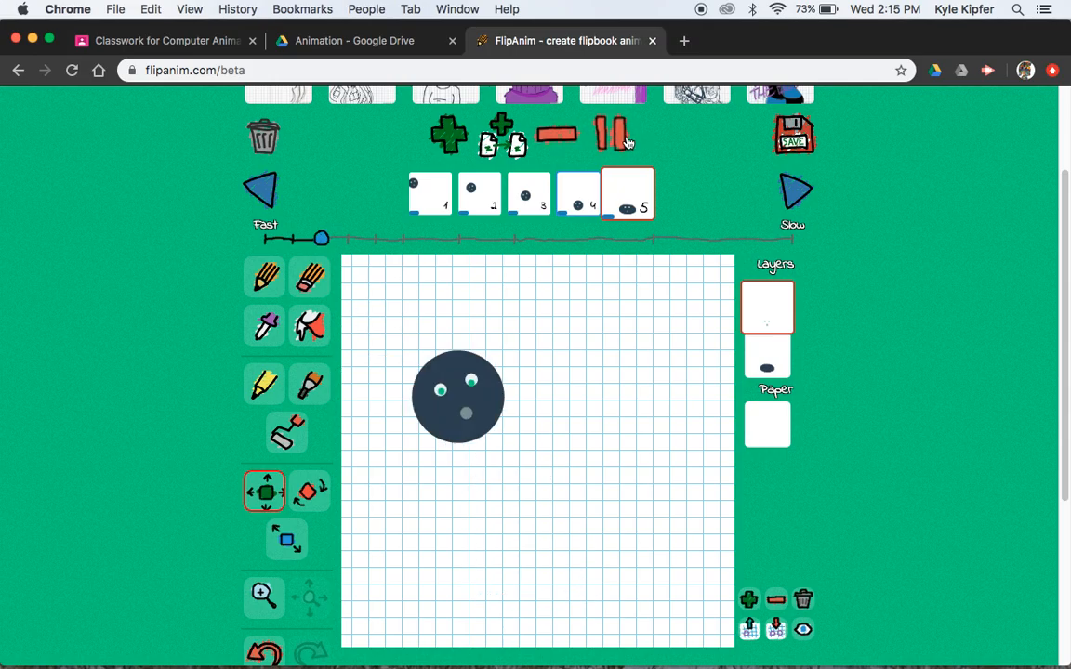
click(623, 140)
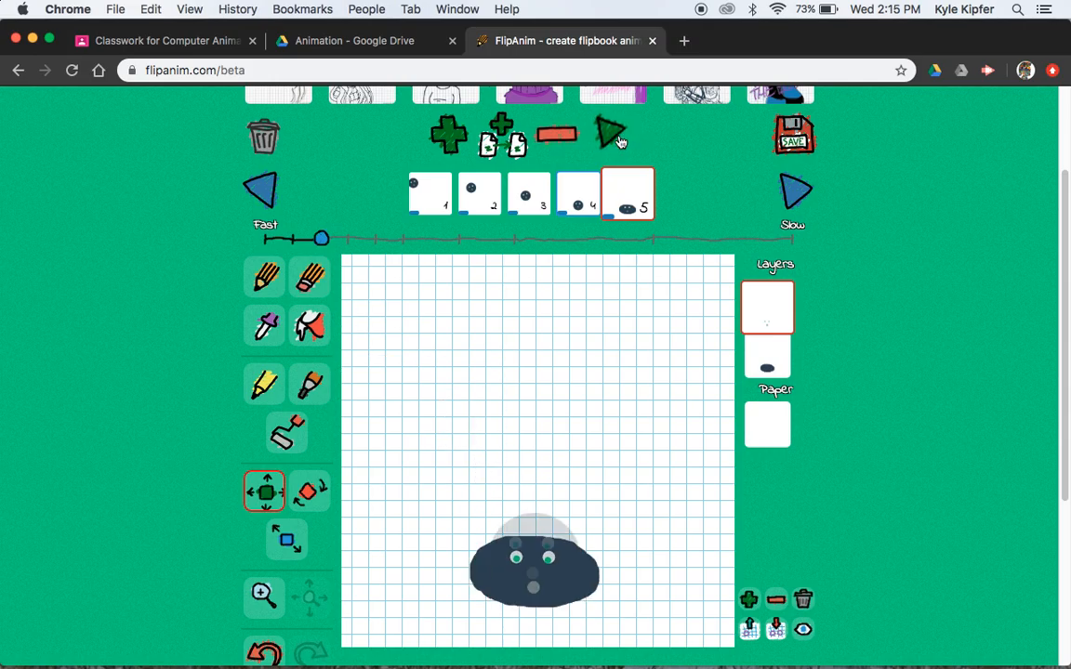
Duplicate page 4 and place the copy after the squashed page as page 6
click(581, 196)
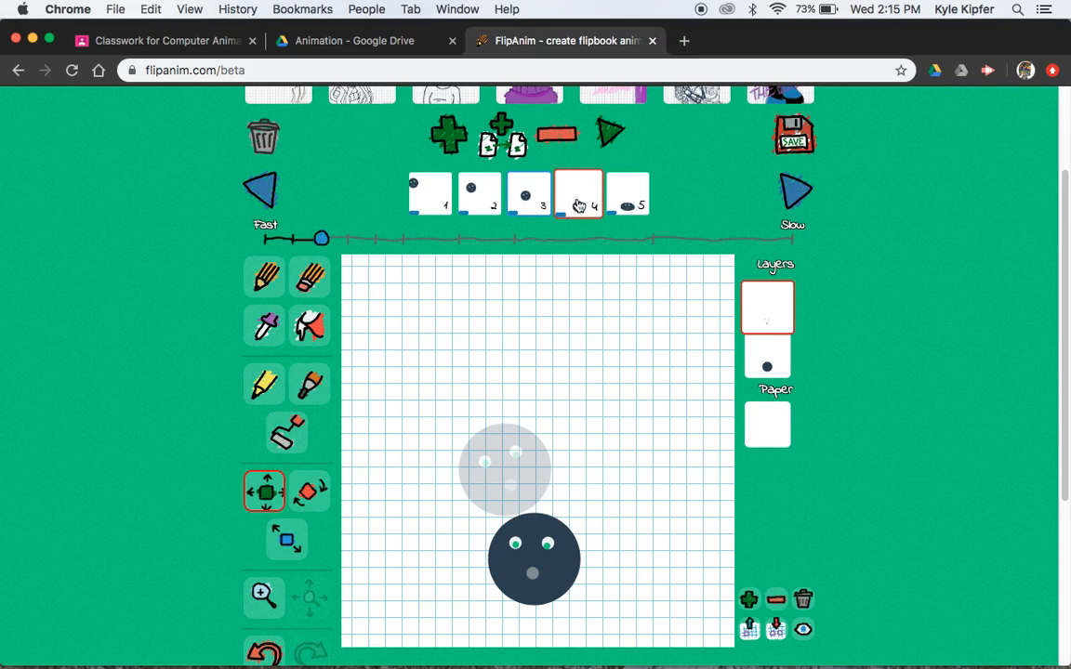
click(500, 128)
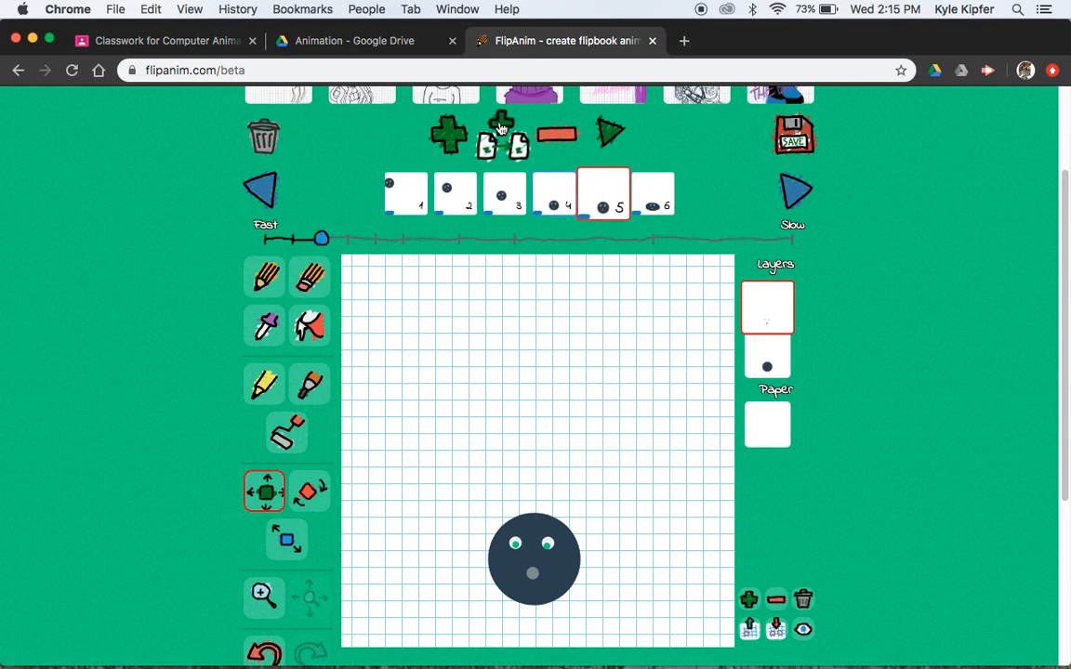
drag(606, 193, 658, 188)
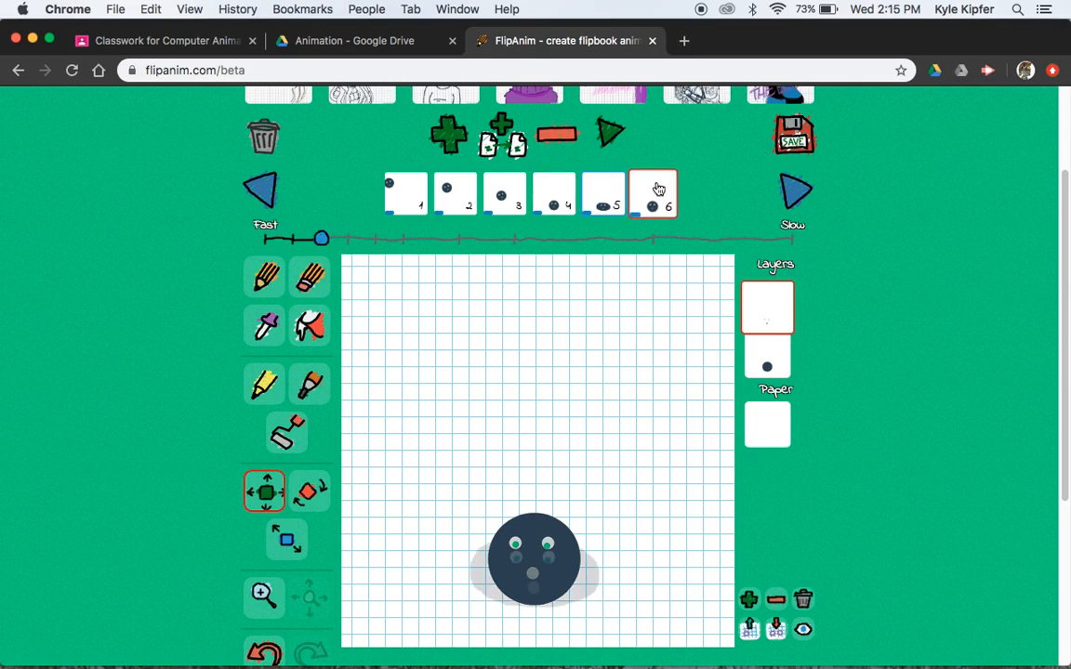
Duplicate page 6 as page 7 and shift its circle and face layers about two grid squares right and three up
click(502, 132)
click(771, 370)
drag(567, 574, 606, 522)
click(776, 322)
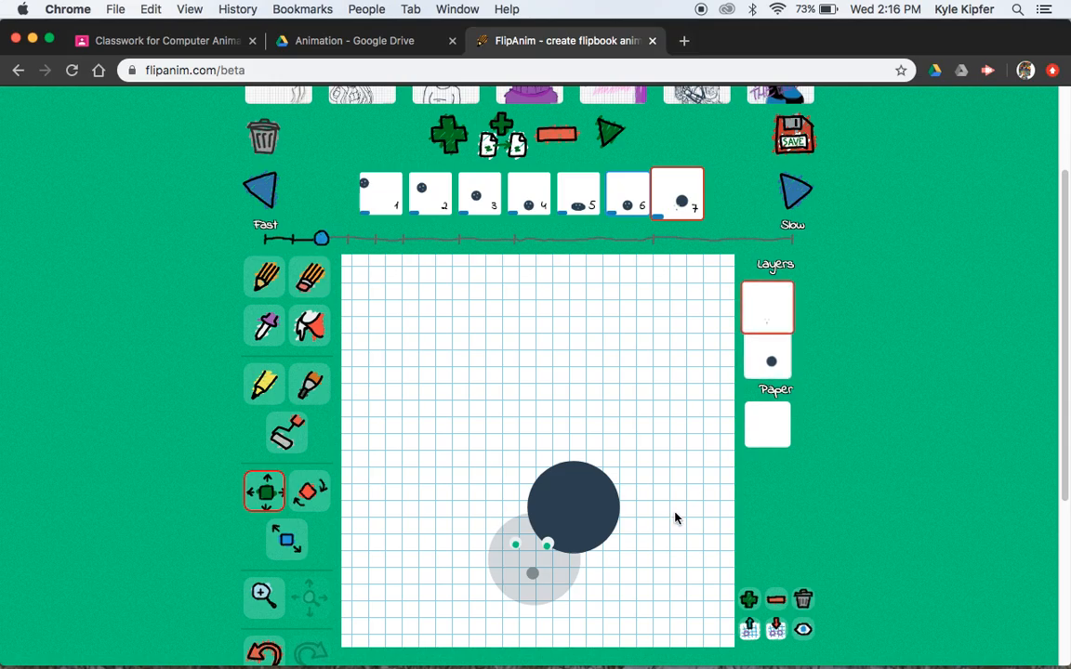
drag(549, 548, 598, 501)
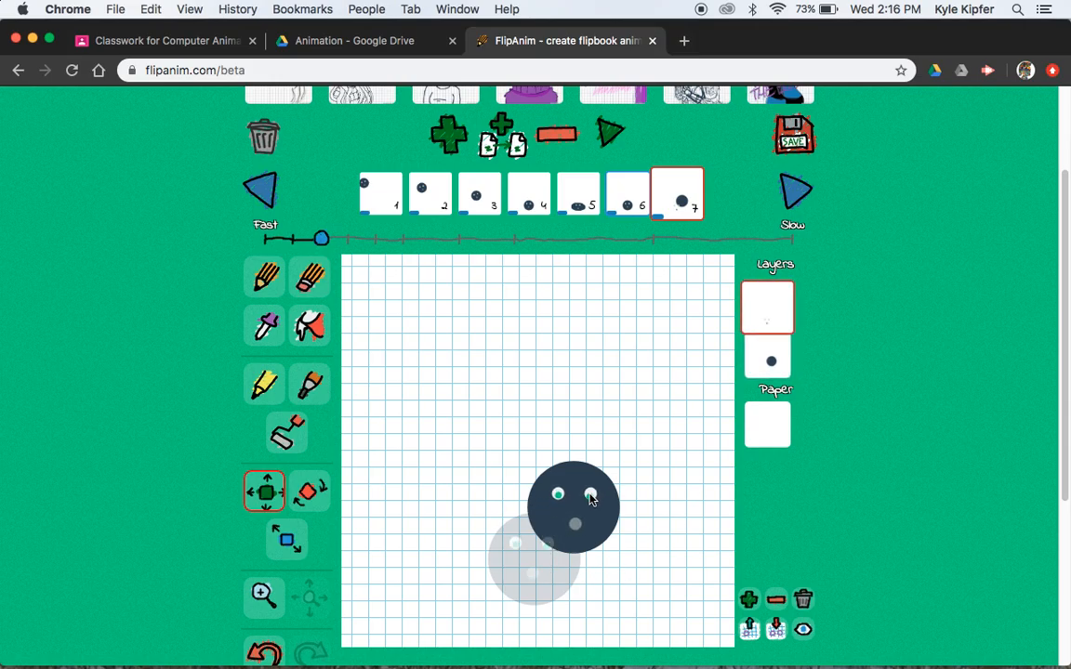
Duplicate page 7 as page 8 and shift its circle and face layers about three and a half grid squares right and one up
click(526, 162)
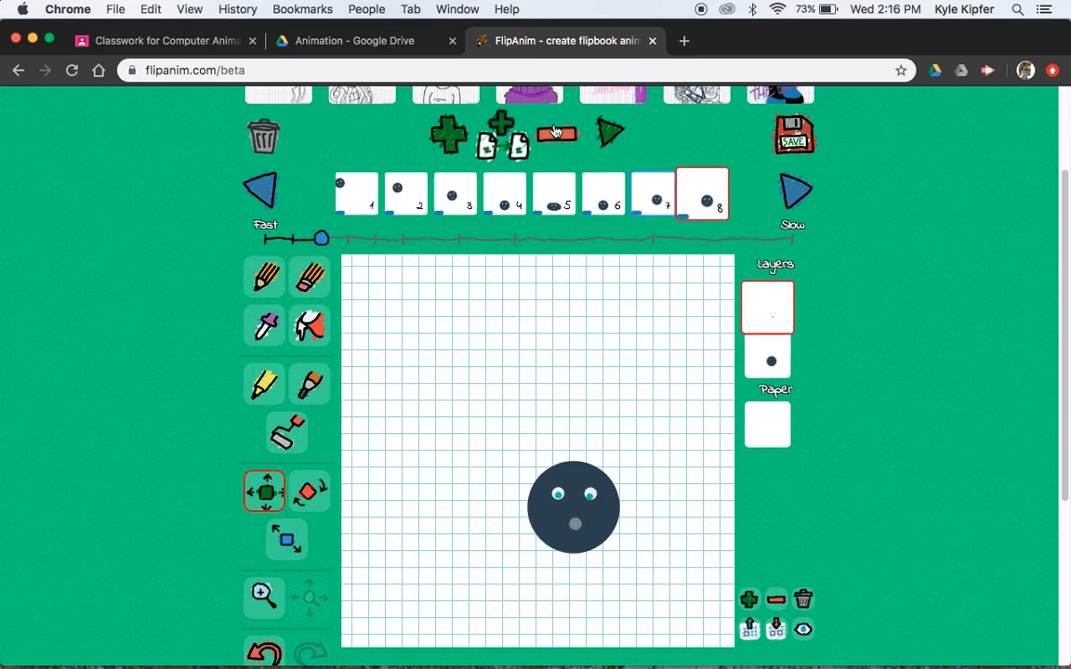
click(758, 364)
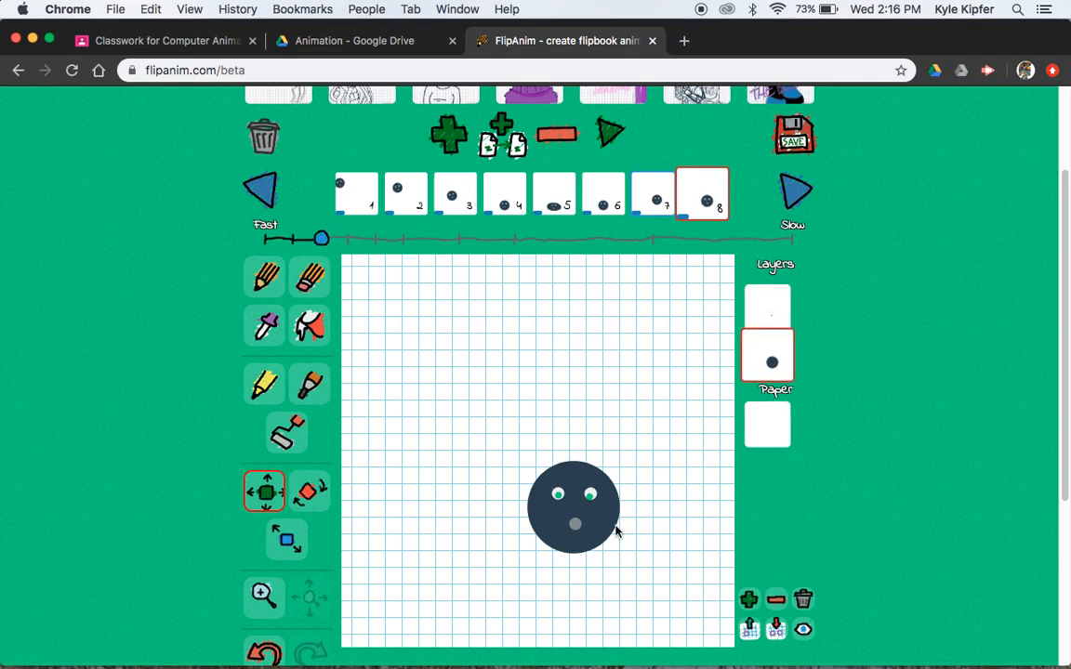
drag(607, 532, 666, 522)
click(758, 301)
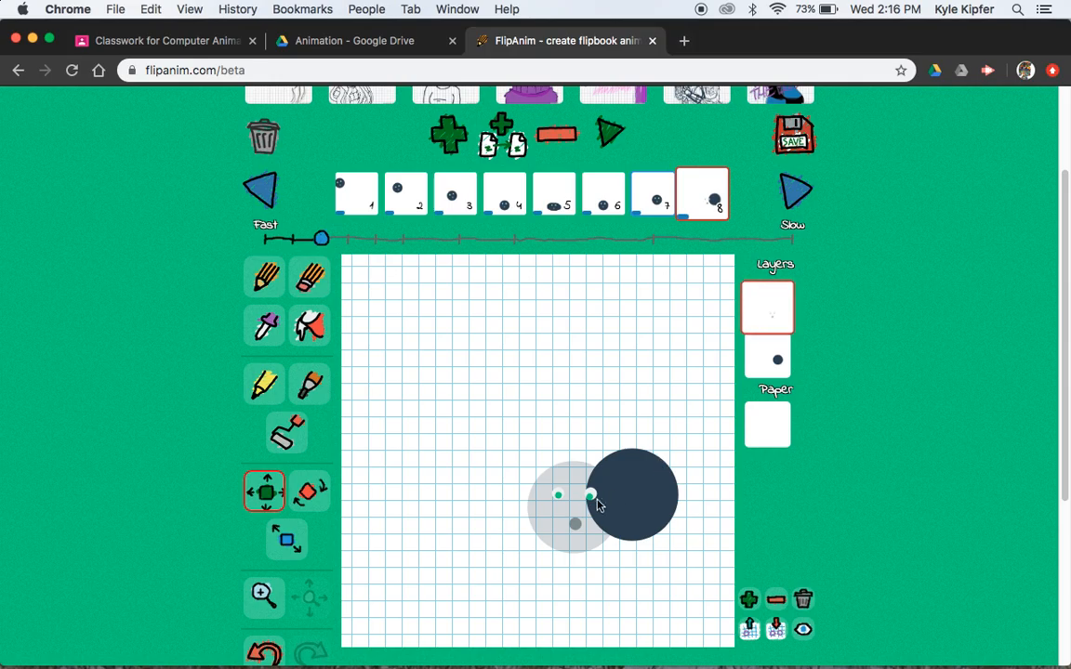
drag(595, 499, 651, 486)
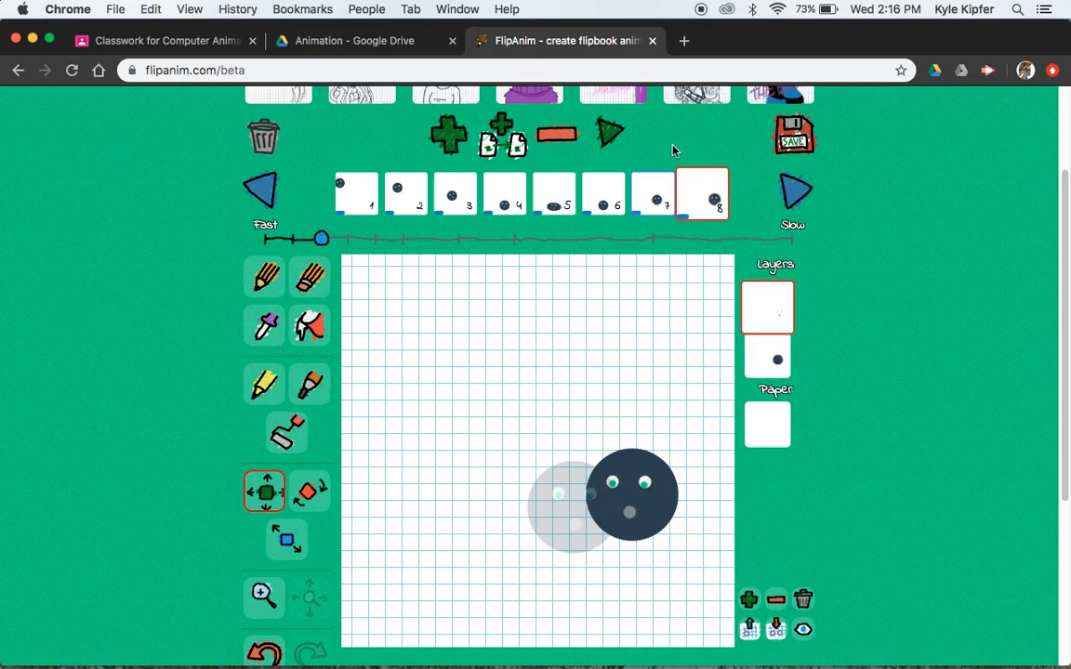
Duplicate page 8 as page 9 and shift its circle and face layers about two grid squares right and three down
click(483, 131)
click(772, 368)
drag(667, 524, 707, 575)
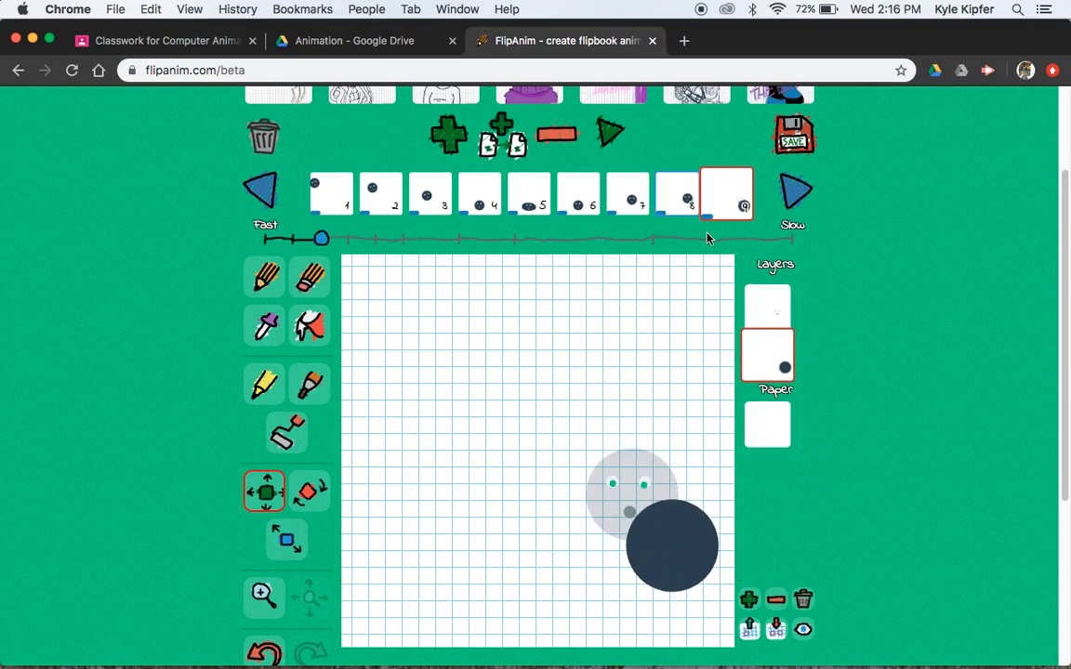
click(766, 308)
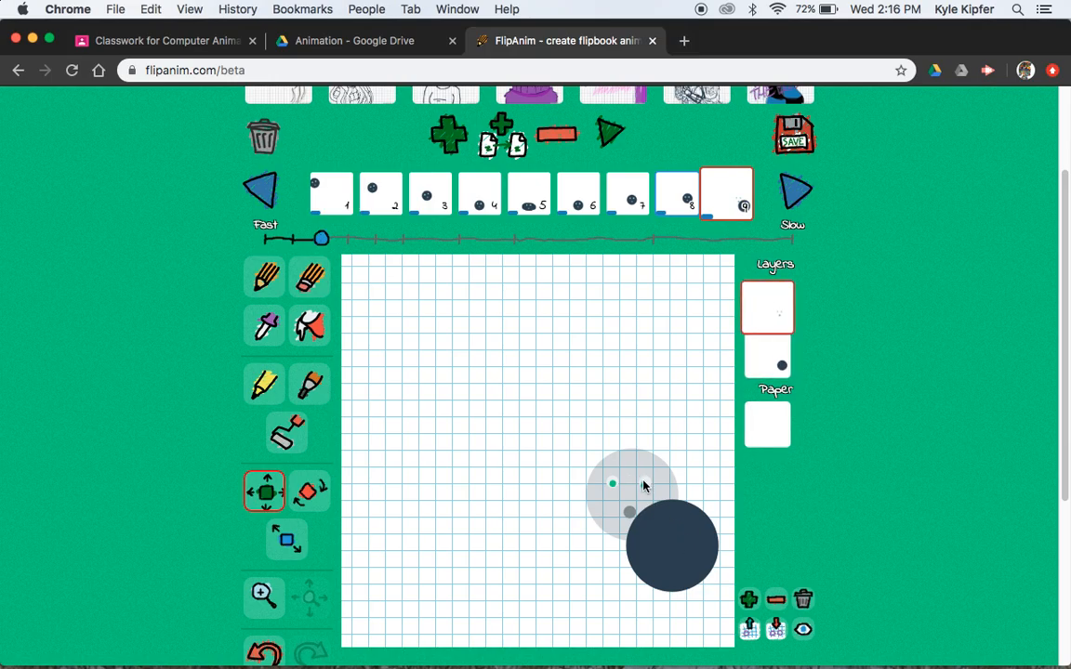
drag(643, 487, 700, 546)
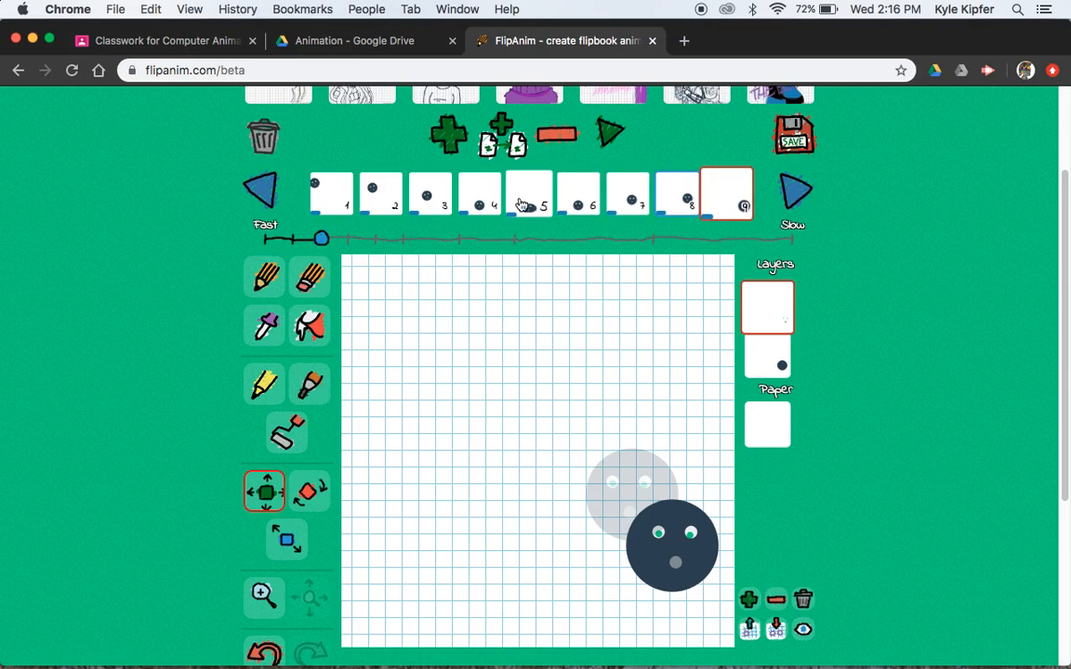
Duplicate the squashed-oval page 5 and place the copy at the end as page 10
click(523, 205)
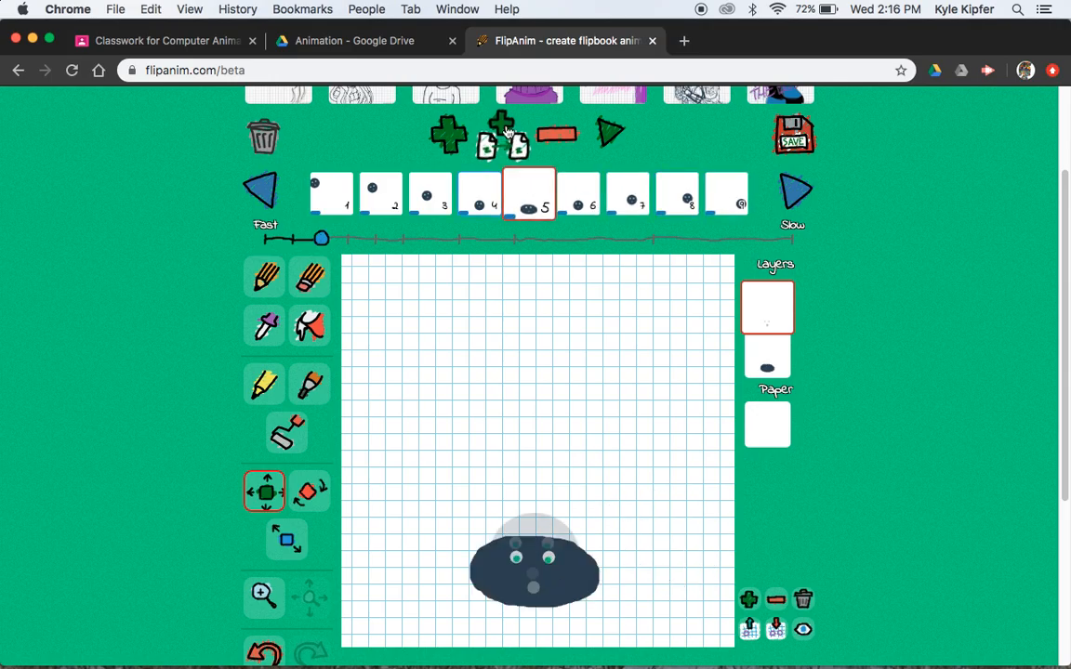
click(507, 132)
drag(570, 195, 760, 206)
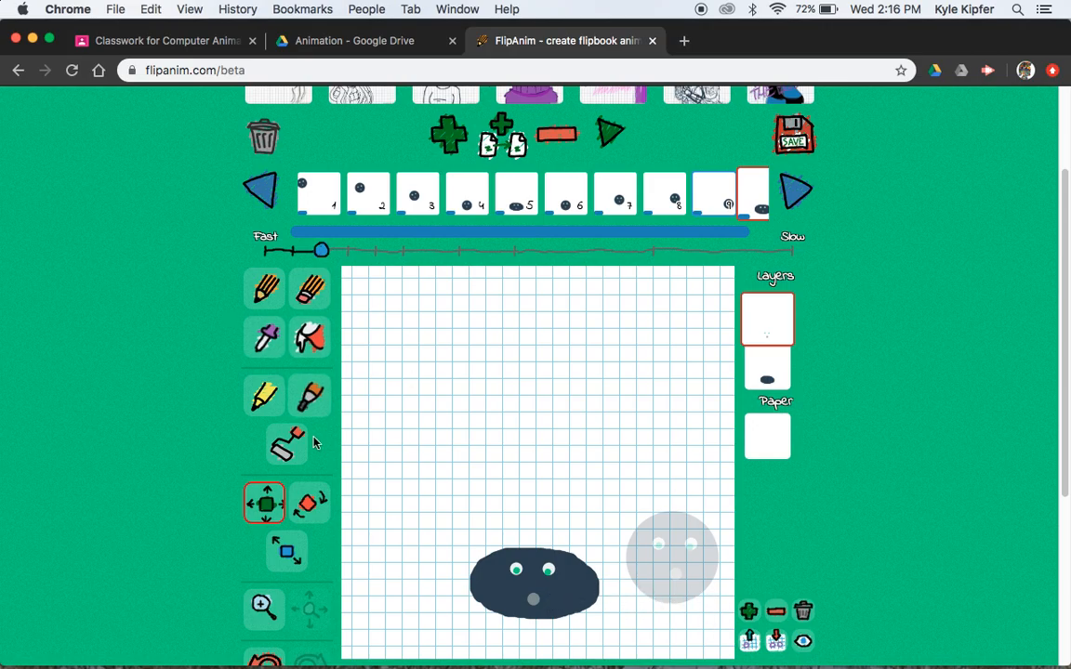
Move the face and squashed oval on page 10 right, over the lower part of page 9's faint circle
drag(571, 606, 723, 590)
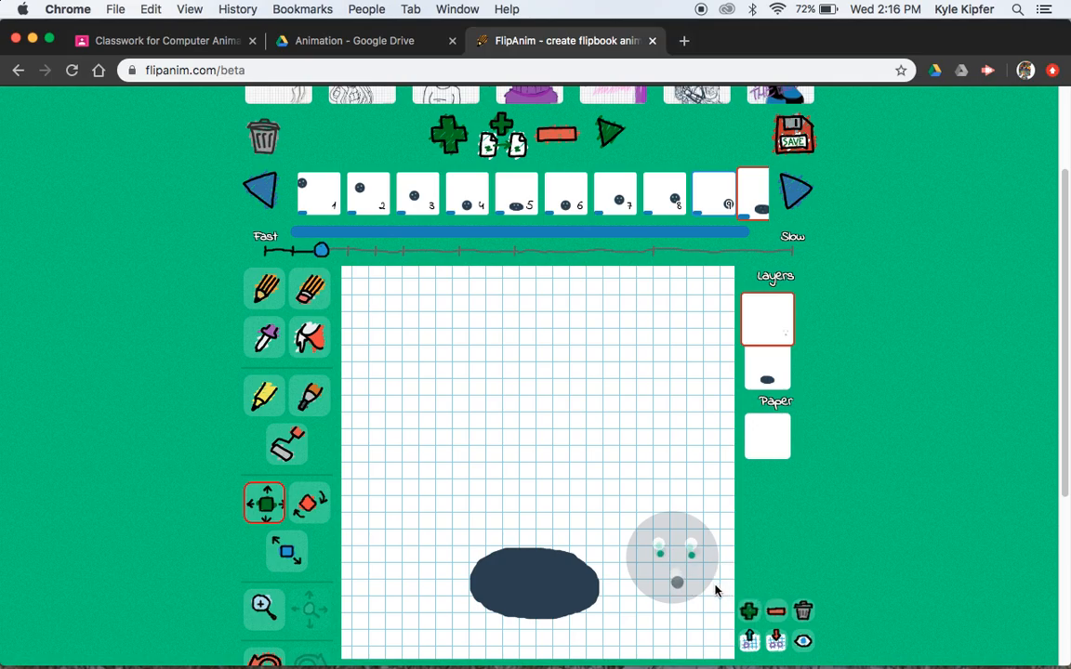
click(767, 370)
drag(577, 608, 712, 595)
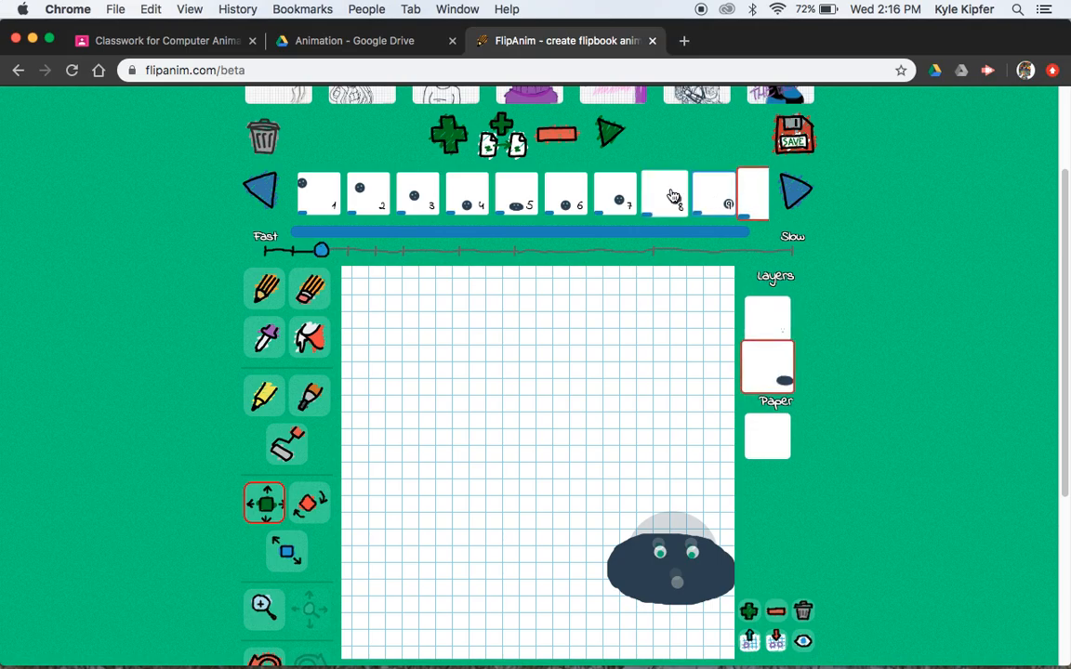
Flip repeatedly through all ten pages to check the circle's fall, squash and bounce
click(790, 197)
click(790, 197)
click(790, 197)
click(790, 197)
click(790, 197)
click(790, 197)
click(790, 197)
click(790, 197)
click(791, 197)
click(790, 197)
click(790, 197)
click(790, 197)
click(790, 197)
click(790, 197)
click(791, 197)
click(791, 197)
click(790, 197)
click(791, 197)
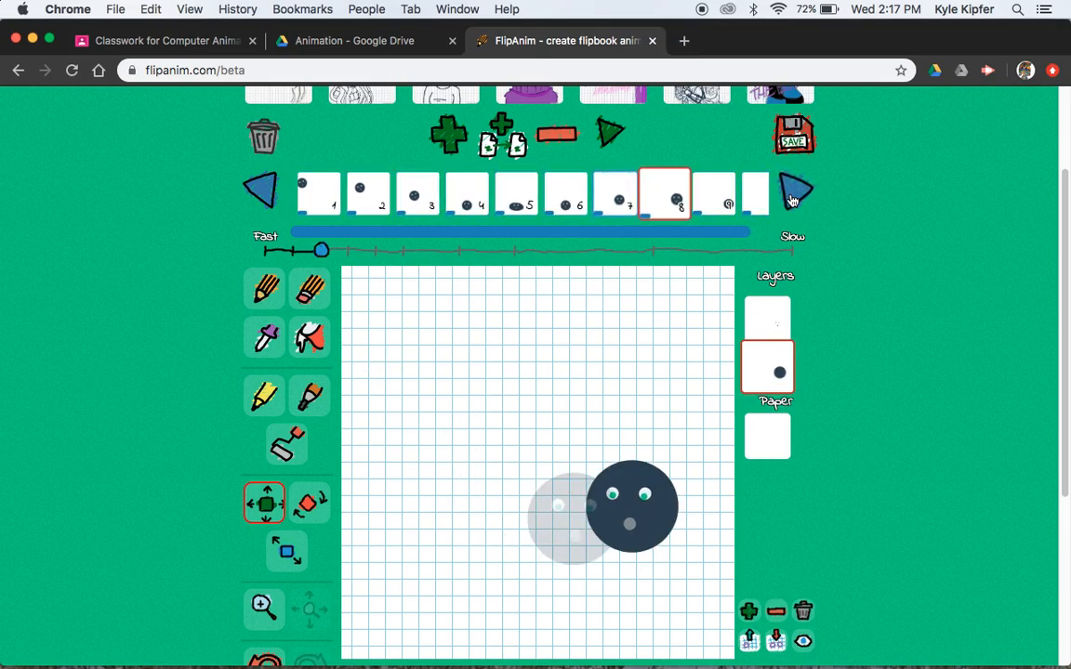
click(790, 197)
click(790, 198)
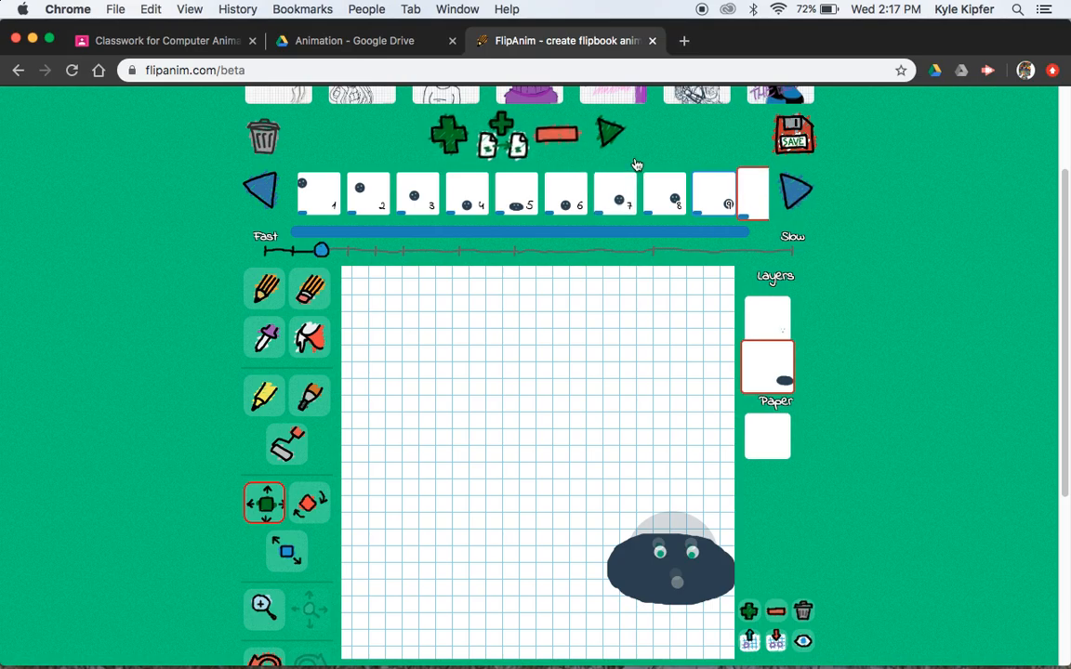
Duplicate the round-circle page 9 and place the copy at the end as page 11, after the squashed-oval page
click(706, 197)
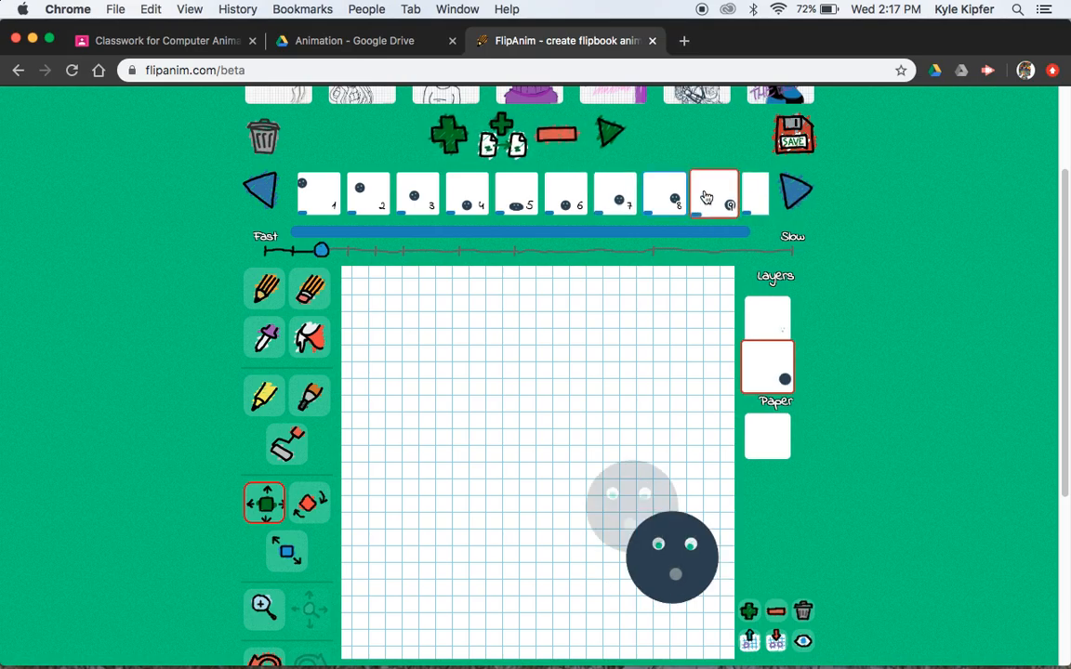
click(499, 135)
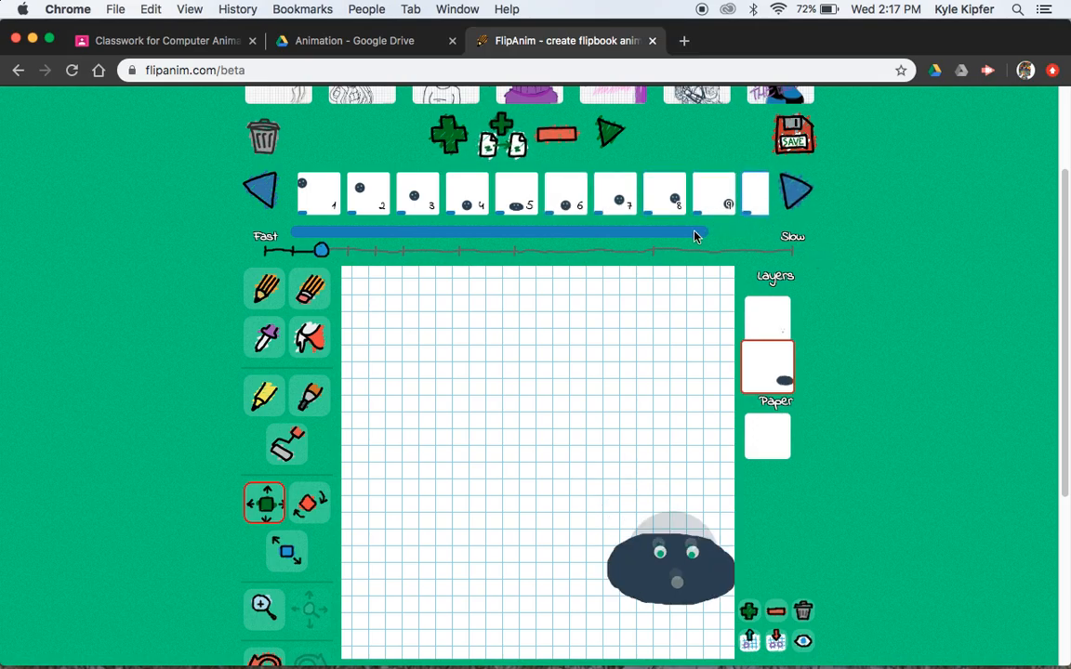
drag(693, 236, 760, 236)
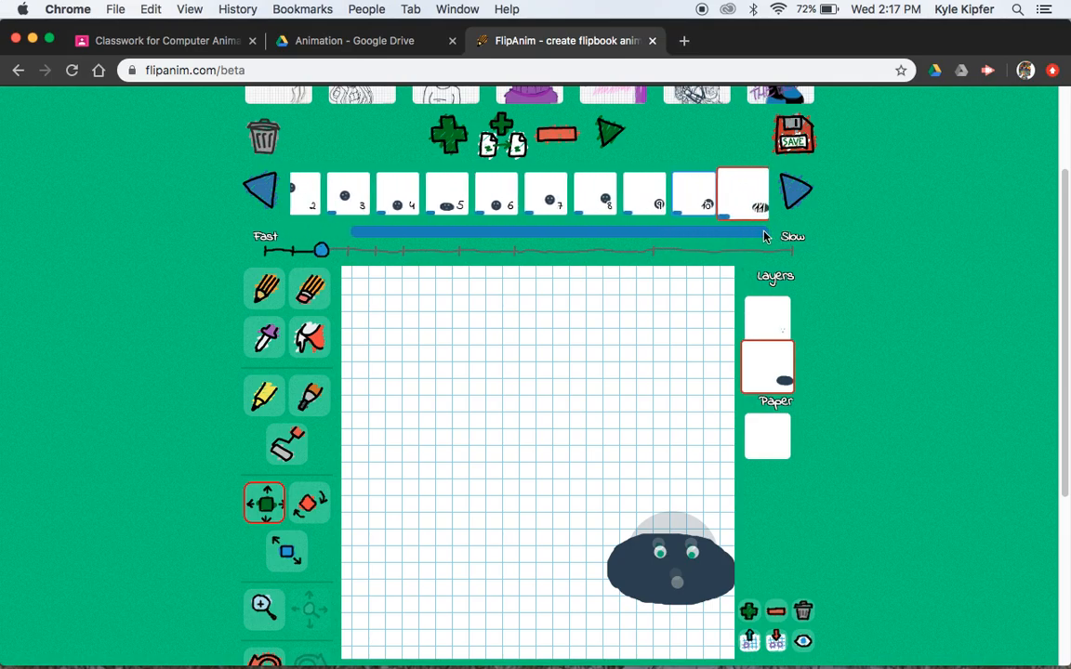
click(695, 201)
click(651, 193)
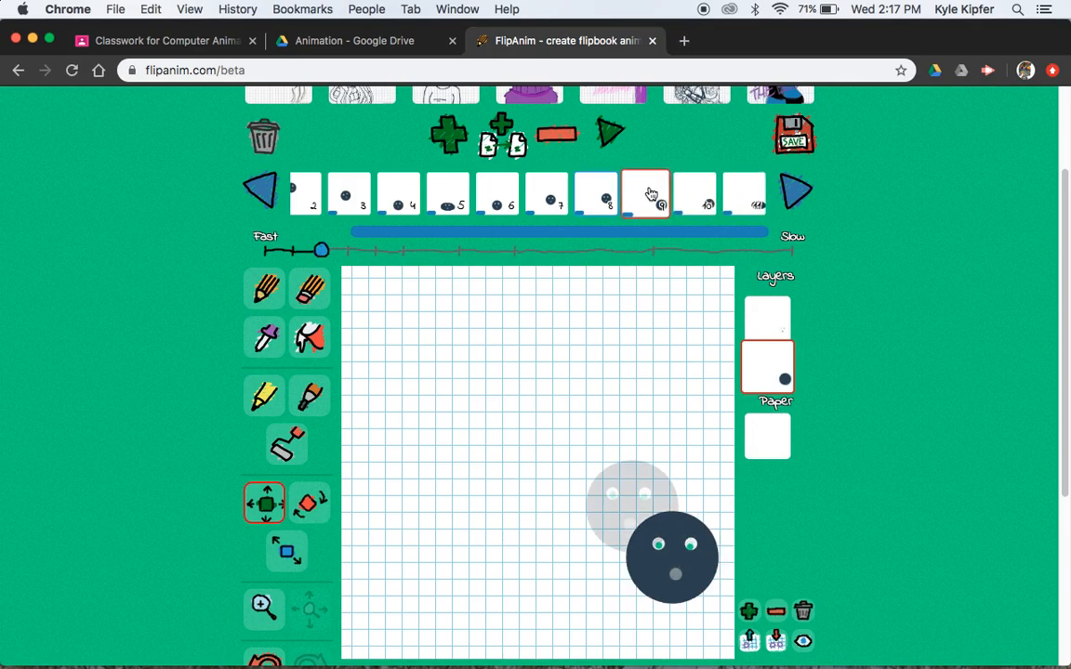
click(605, 194)
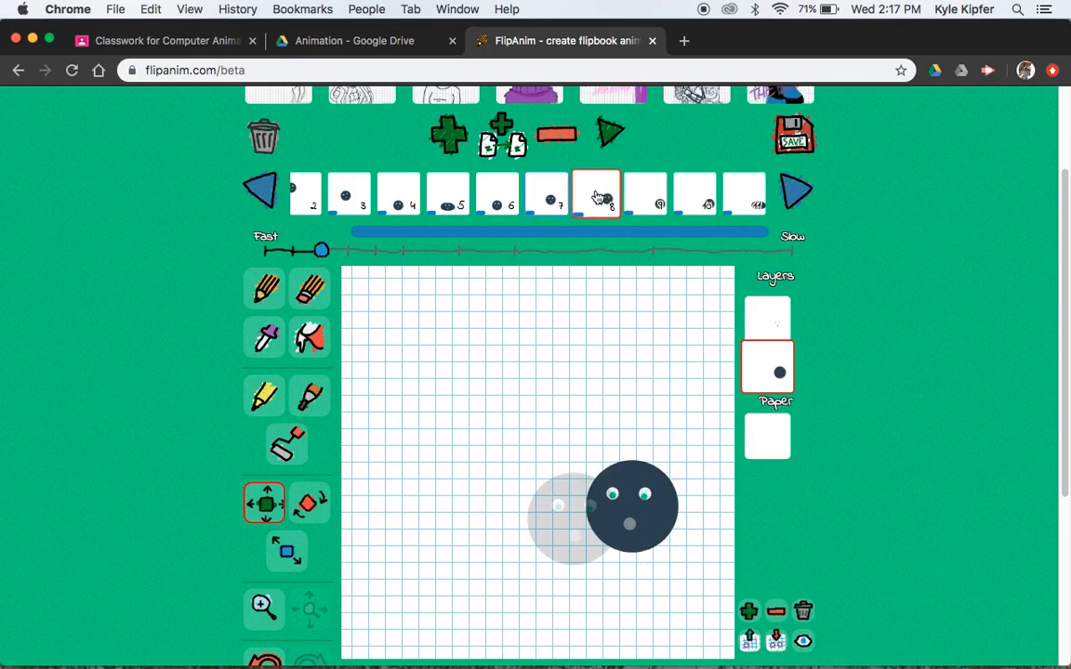
click(655, 199)
click(695, 205)
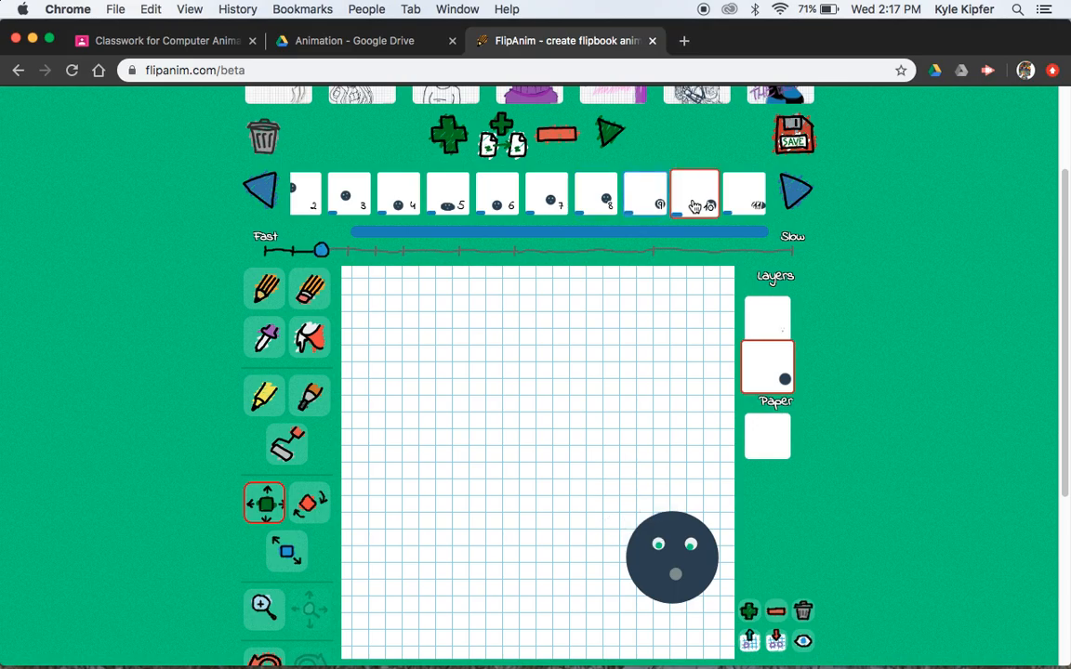
click(749, 203)
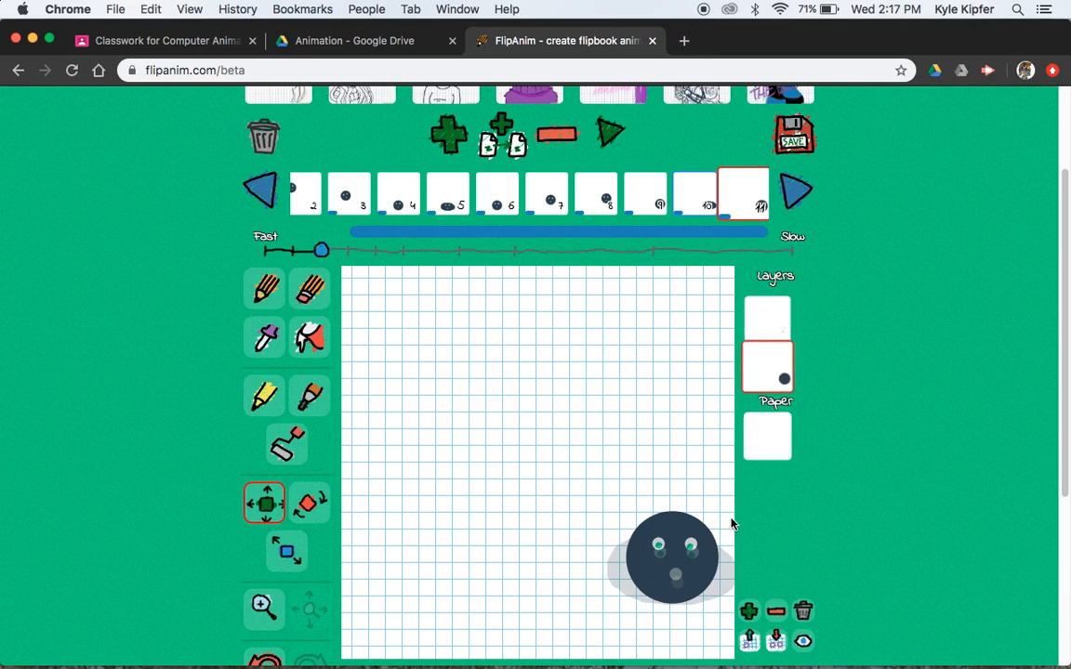
Move the circle on page 11 about three grid squares right and one up, partly off the canvas, and shift its face to match
drag(705, 574, 753, 559)
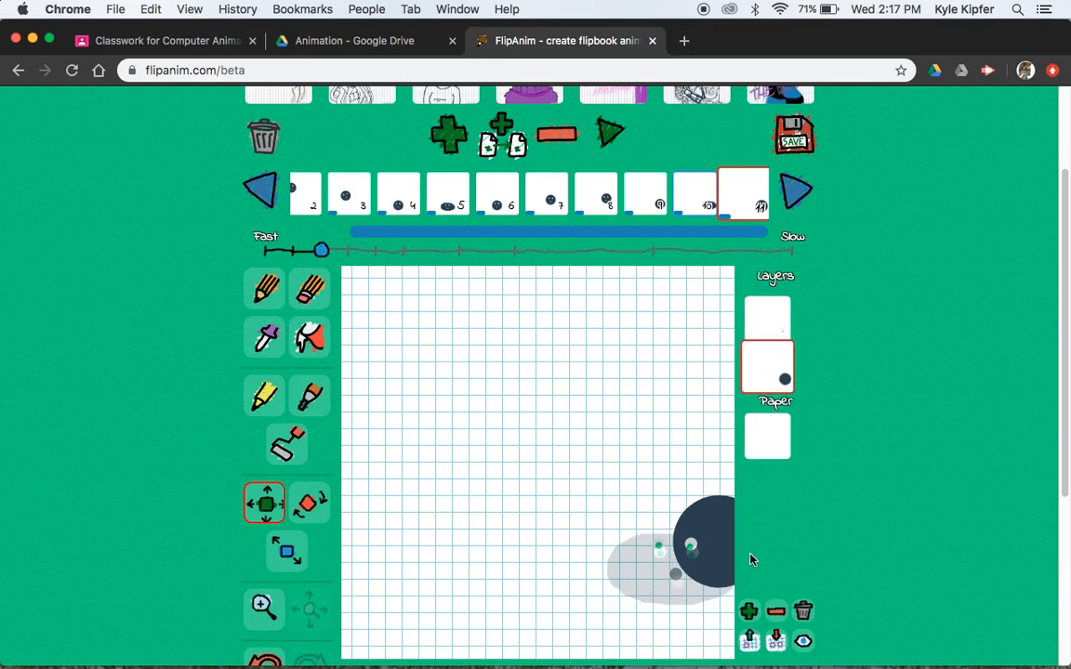
click(779, 325)
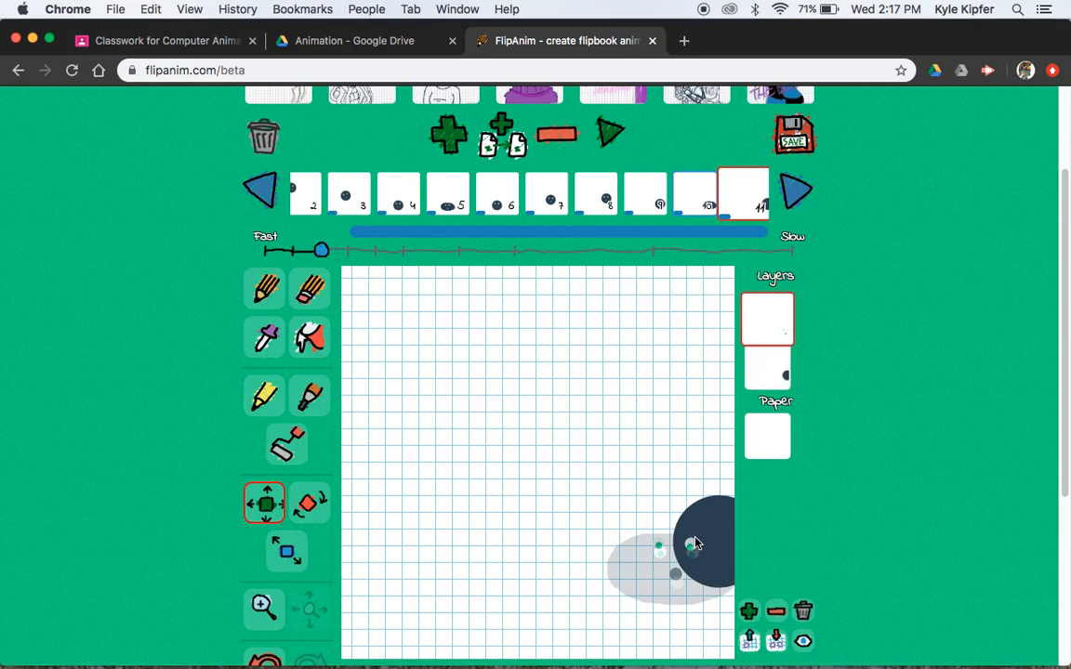
drag(693, 549, 723, 539)
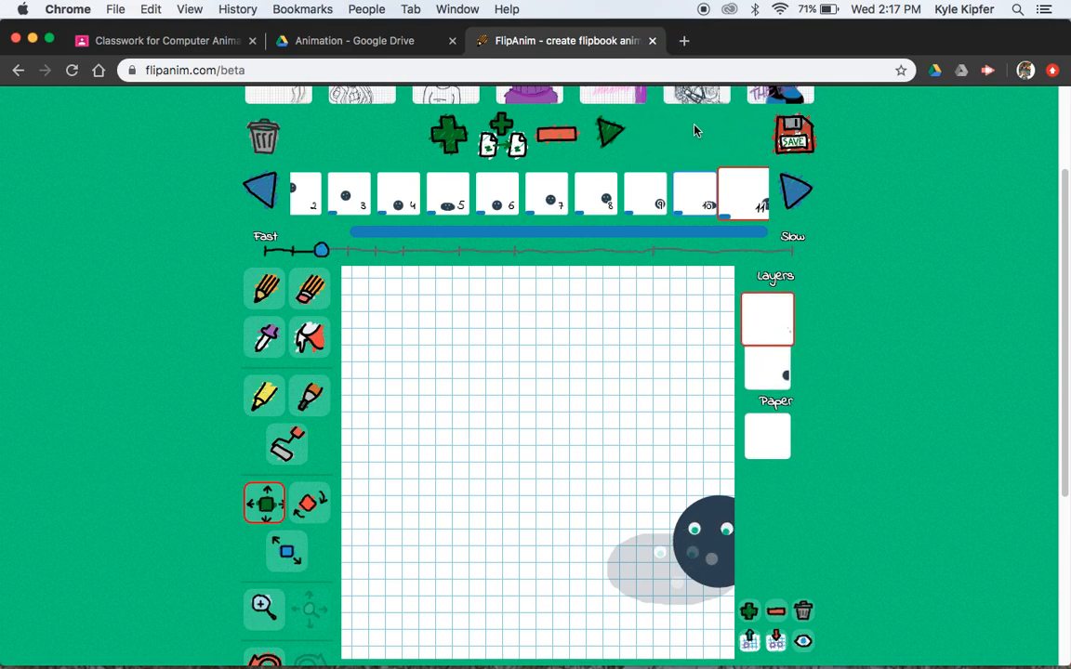
Play the full eleven-page animation on the canvas to check its motion
click(611, 135)
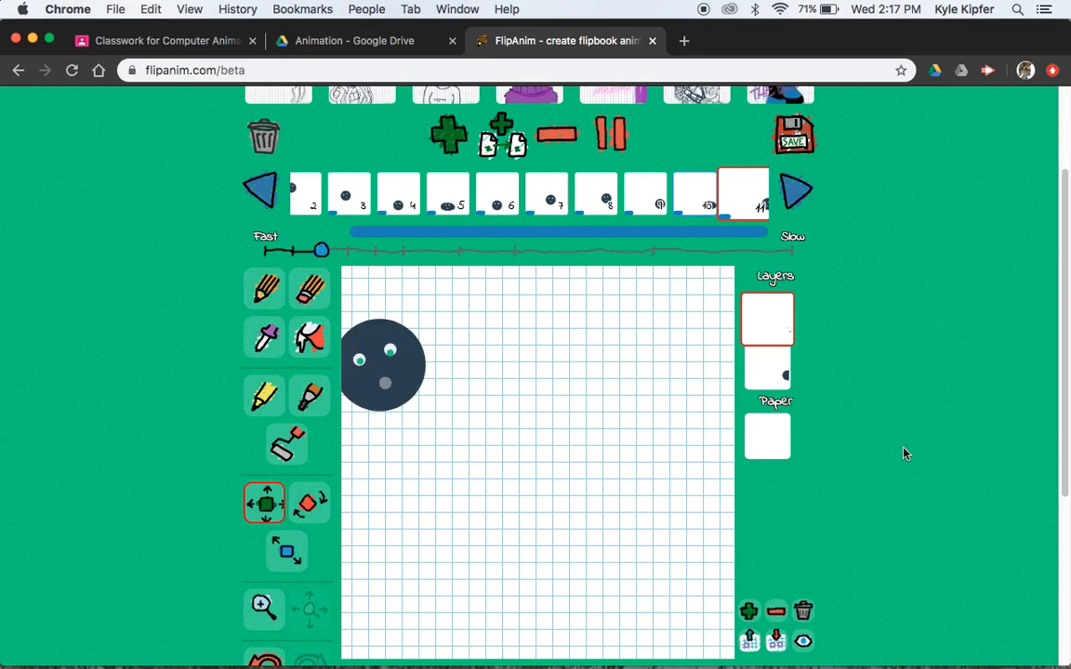
scroll(904, 452, down, 3)
scroll(904, 452, down, 2)
scroll(904, 453, up, 6)
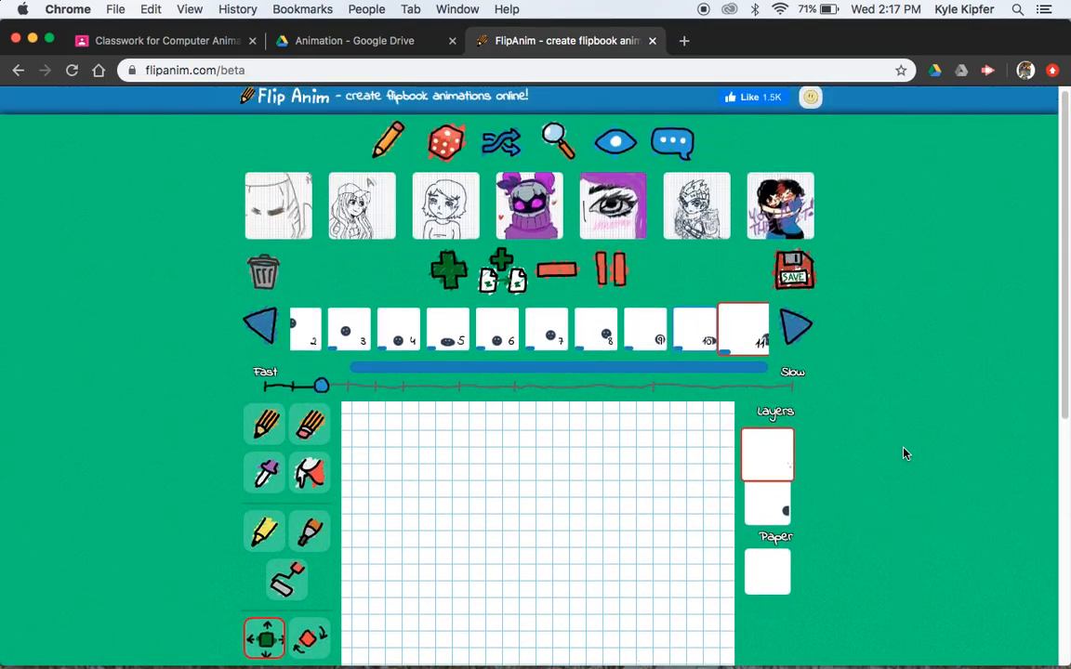
Save the animation with the title "bouncer", turn off making it public, and upload it through the captcha check
click(791, 276)
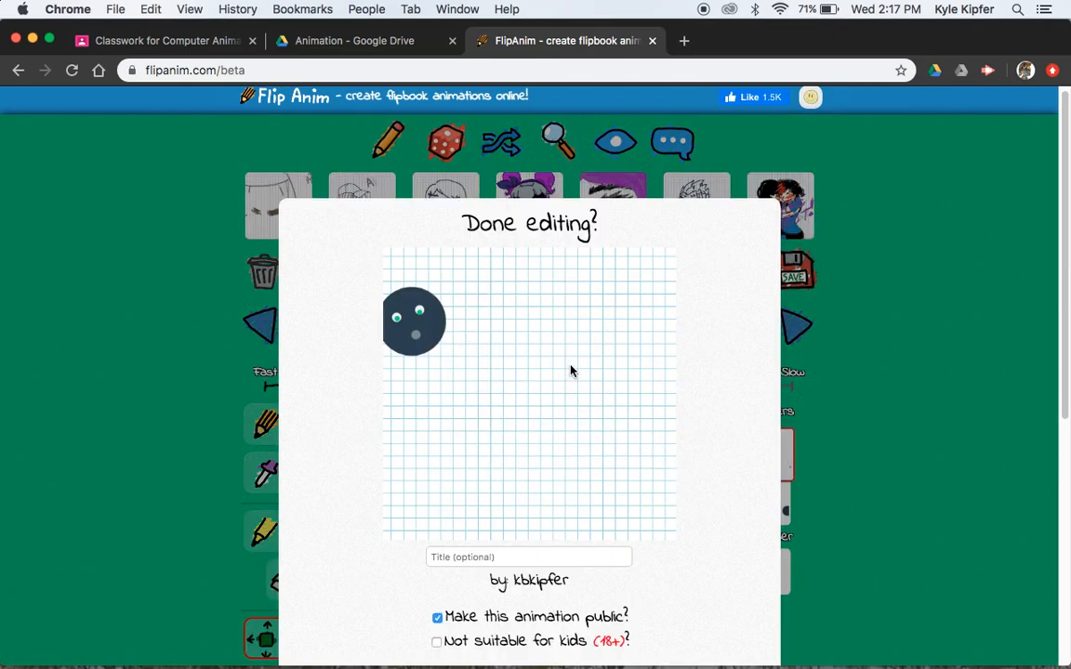
scroll(571, 370, down, 1)
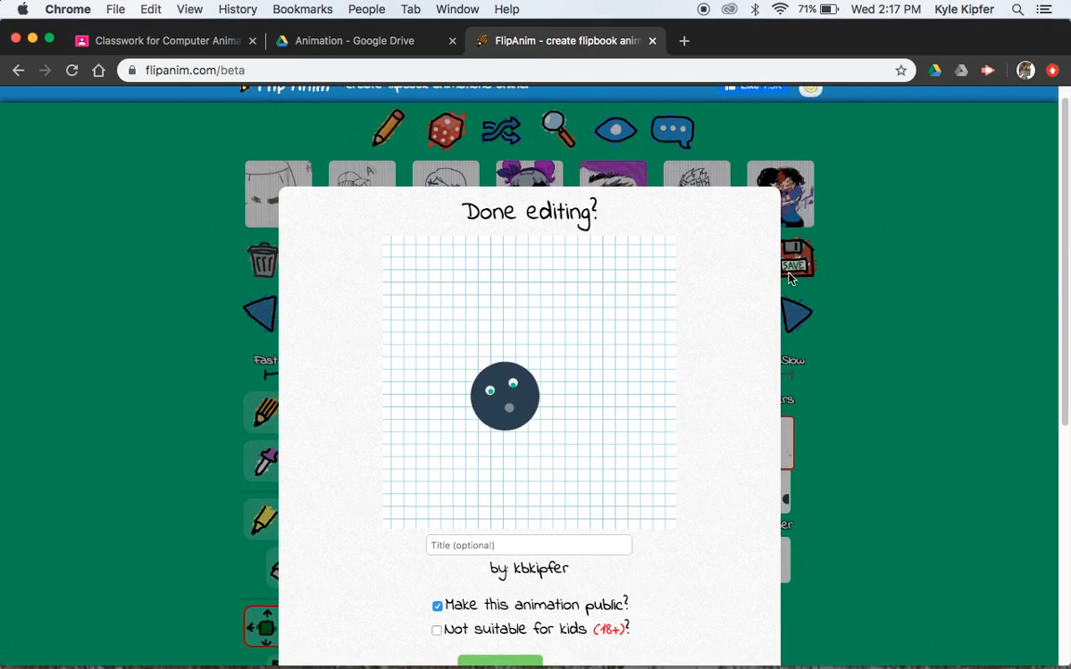
scroll(601, 325, down, 3)
scroll(601, 324, down, 1)
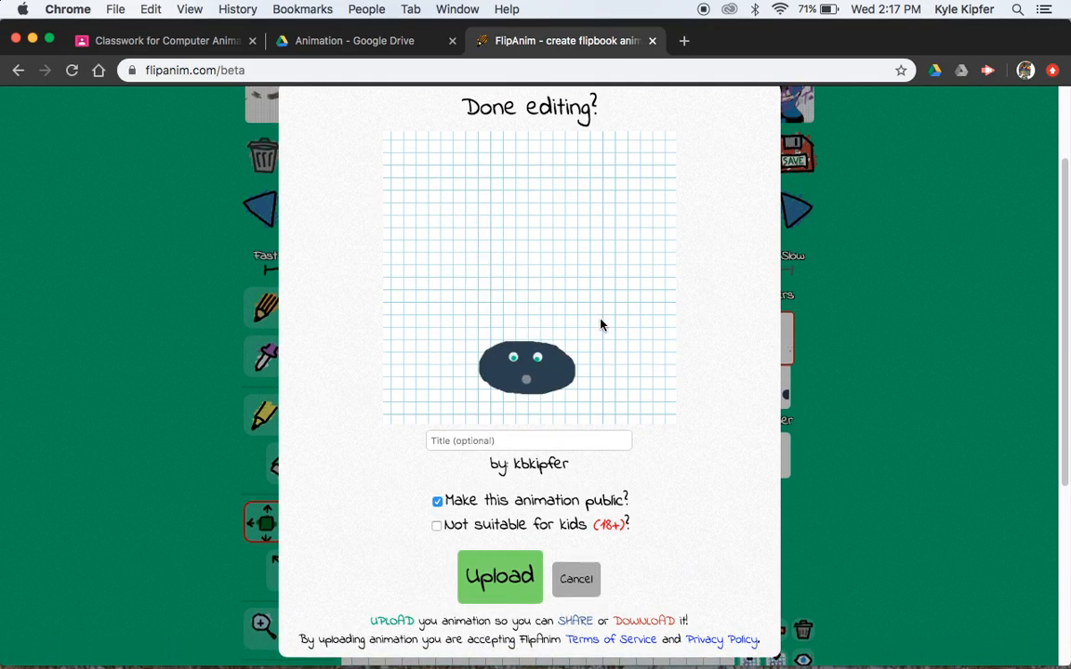
click(487, 438)
text(bouncer)
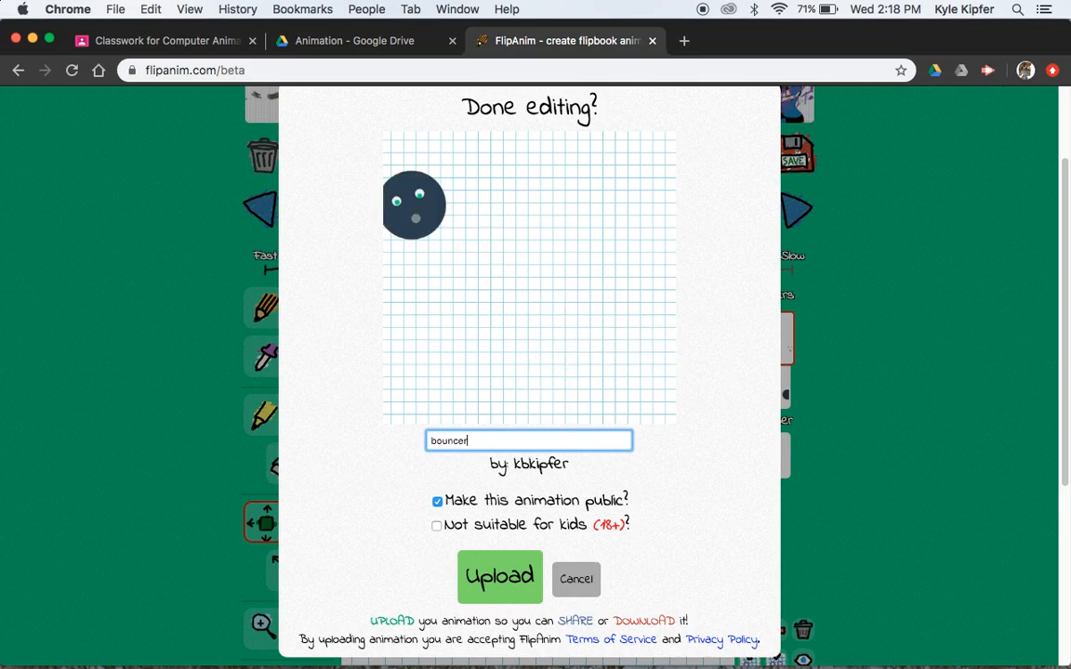
click(437, 501)
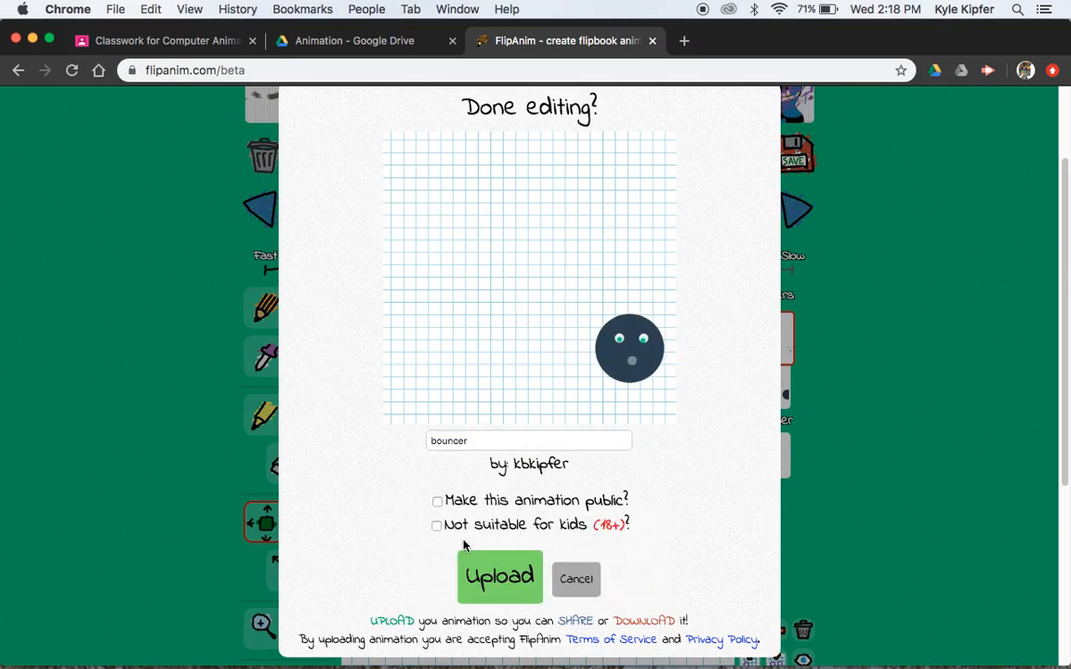
click(500, 578)
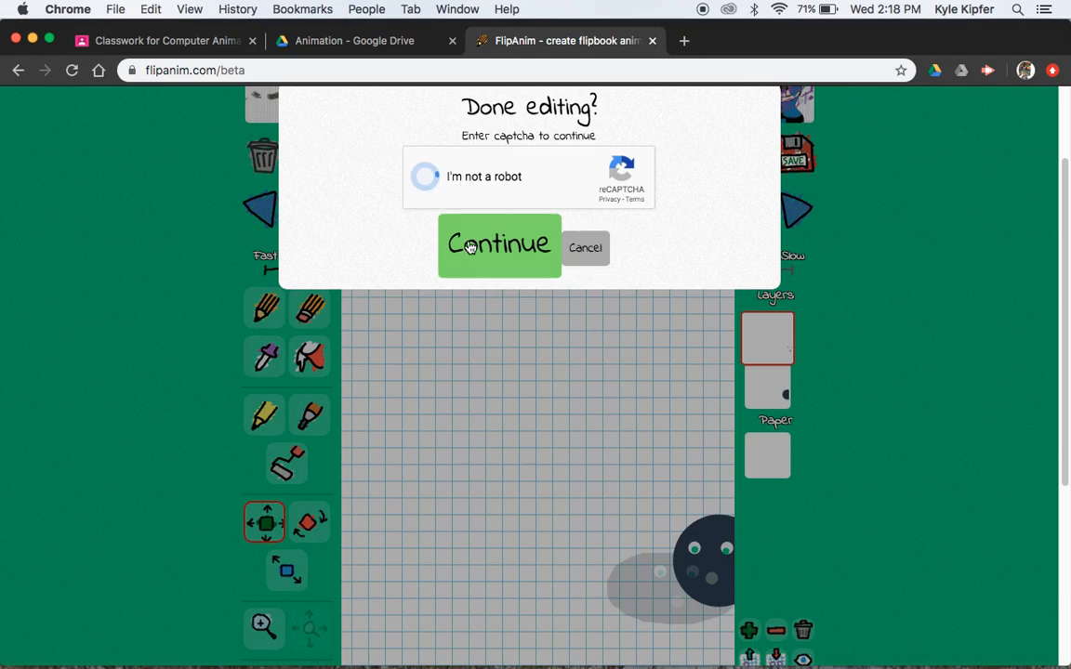
click(502, 249)
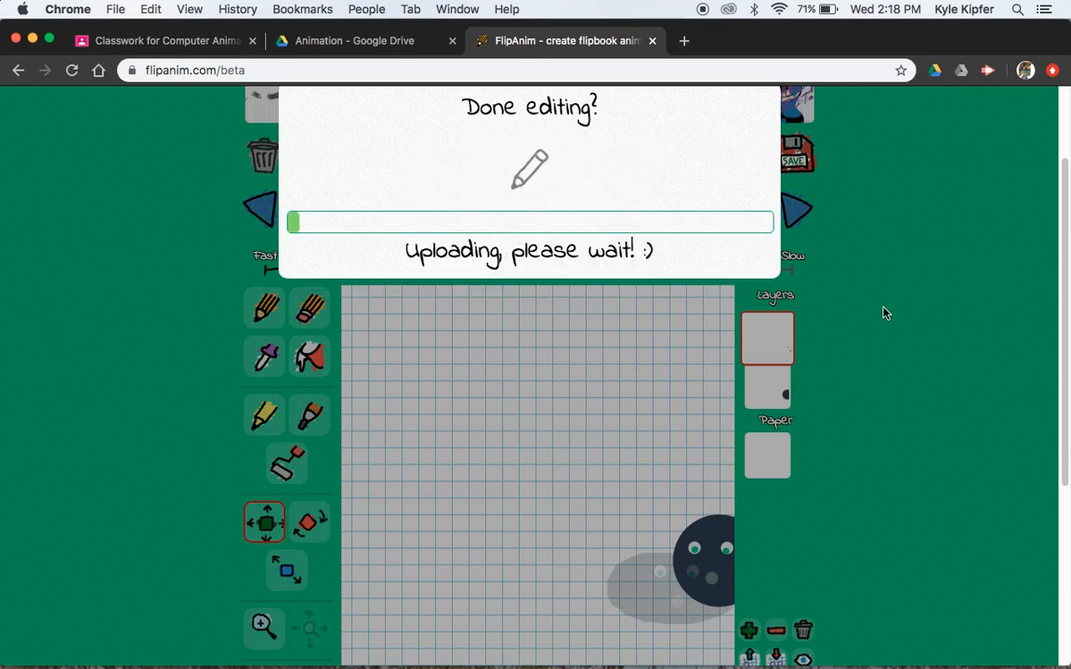
Review the uploaded bouncer animation's page, including its playback and the sharing and GIF options beneath it
scroll(885, 313, up, 3)
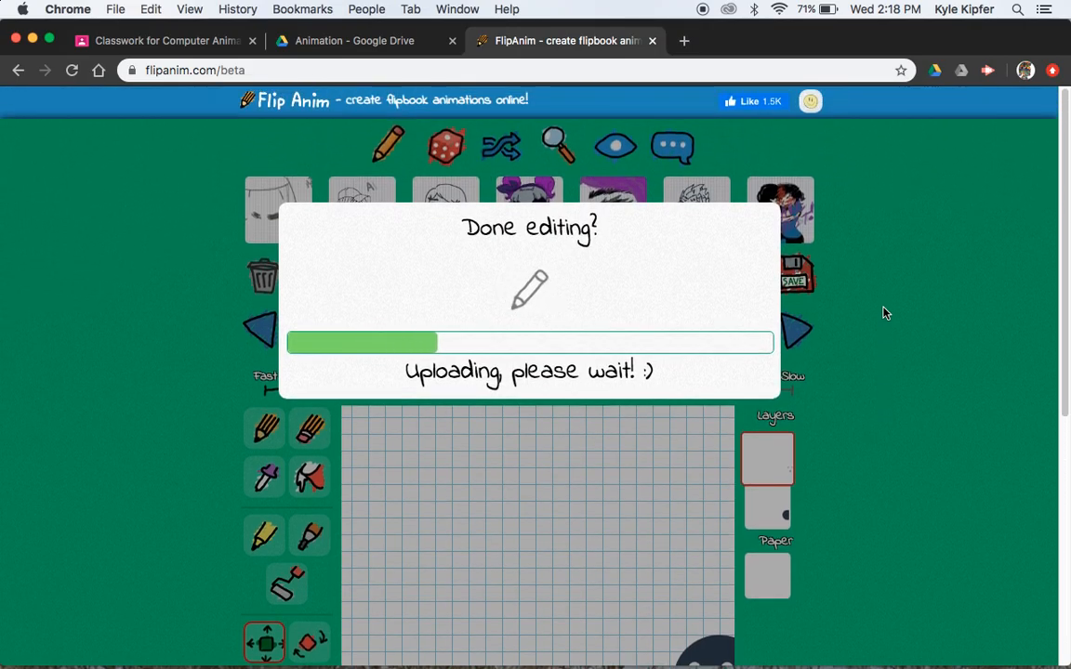
scroll(885, 314, down, 1)
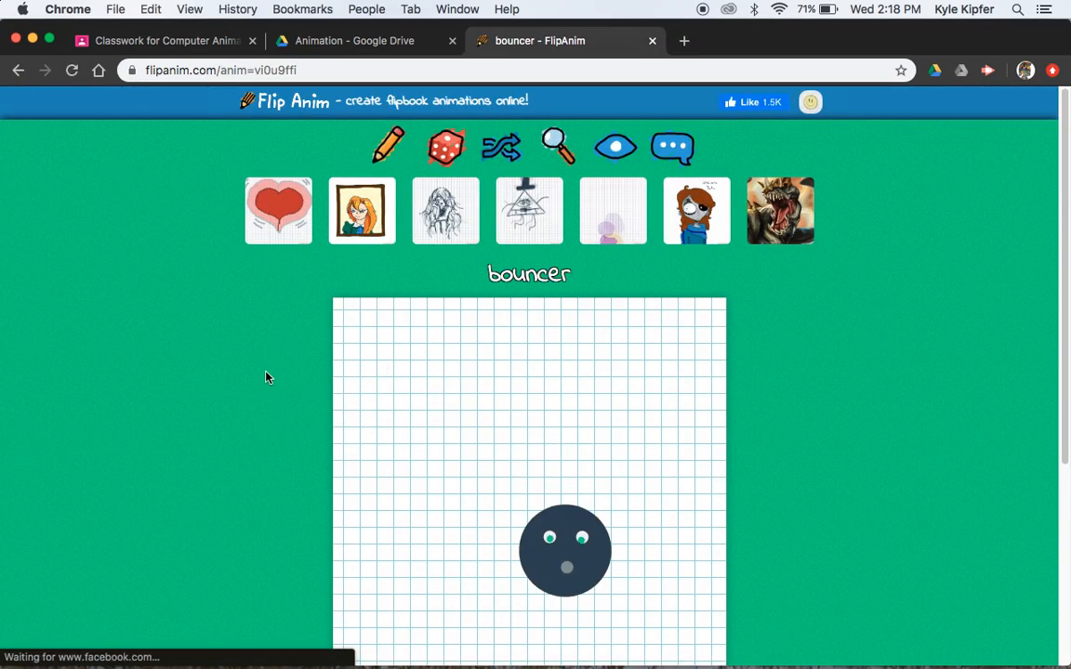
scroll(265, 377, down, 3)
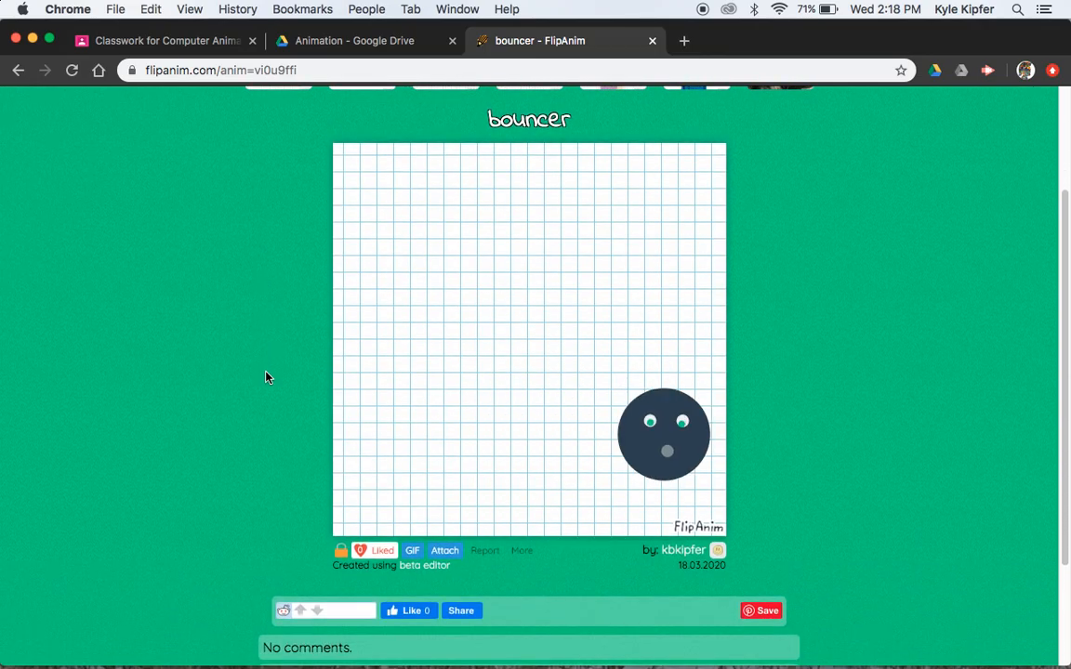
scroll(265, 377, up, 3)
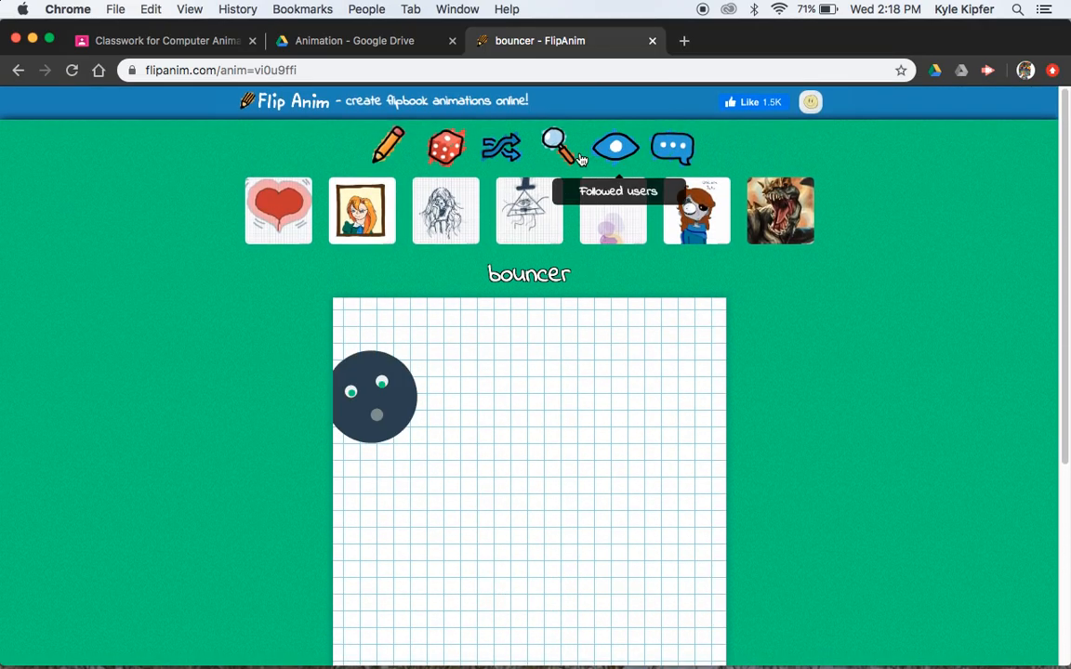
scroll(304, 397, down, 2)
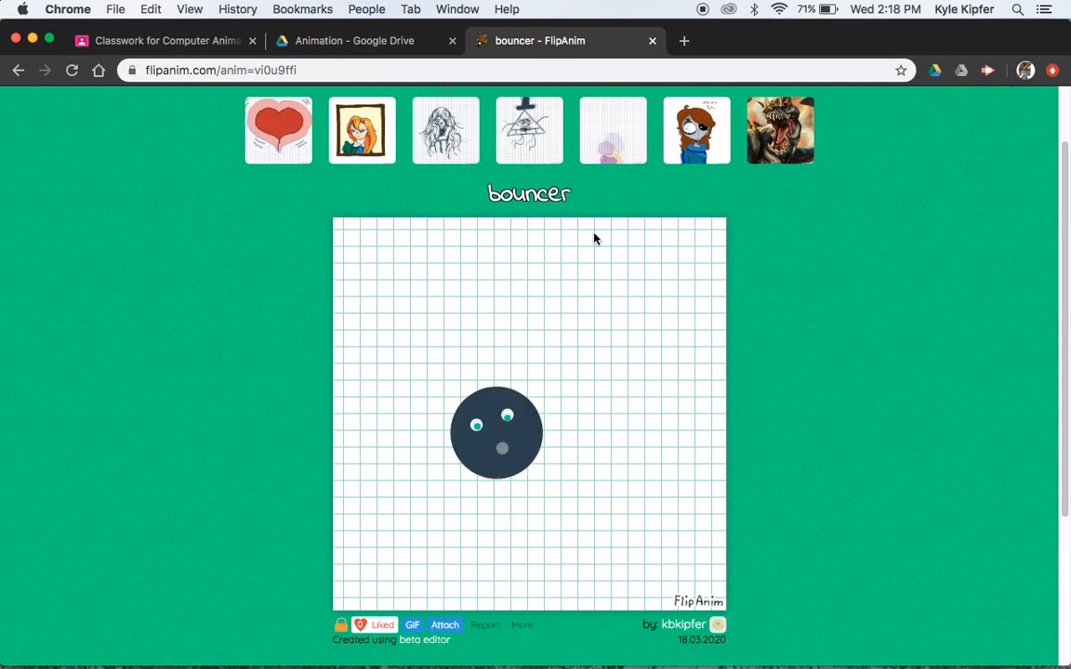
scroll(310, 410, down, 2)
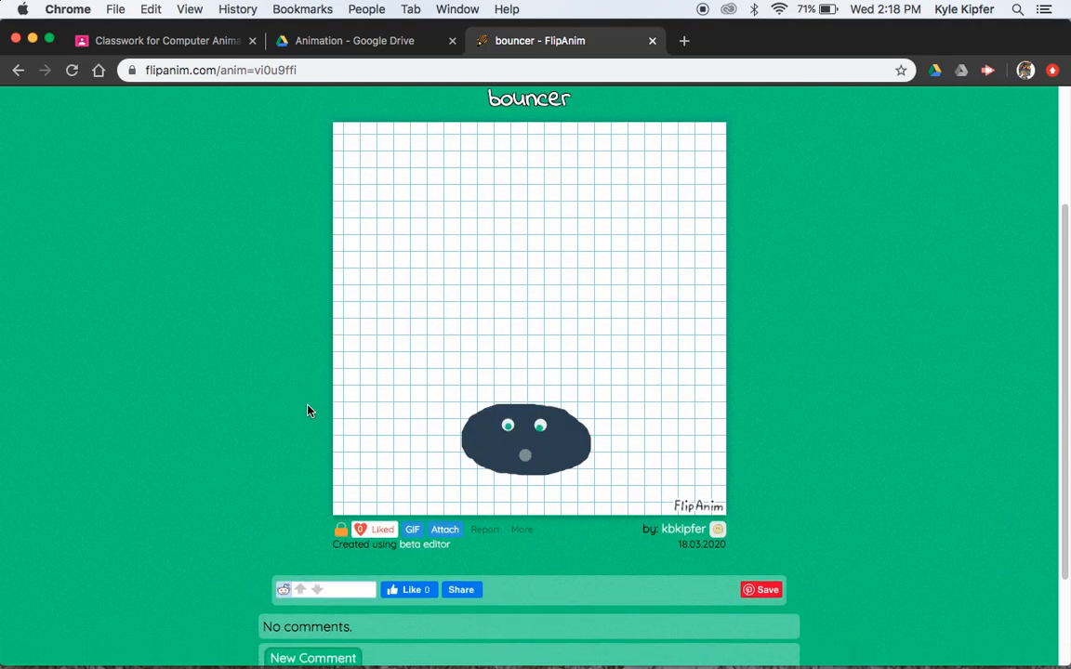
scroll(310, 410, up, 1)
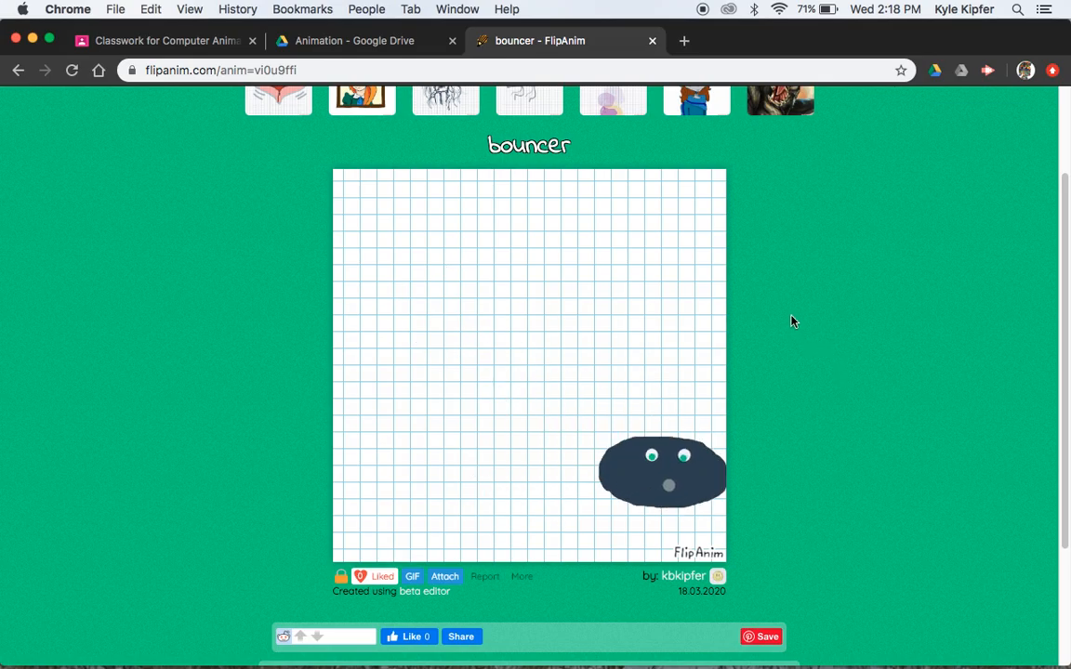
scroll(794, 325, up, 3)
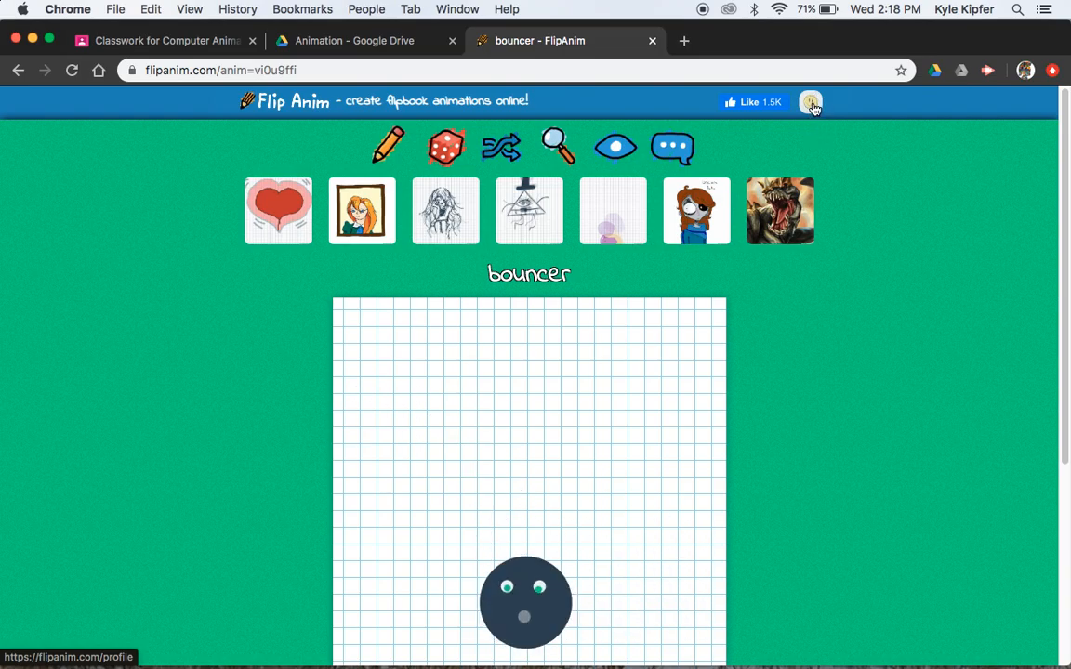
scroll(816, 437, down, 5)
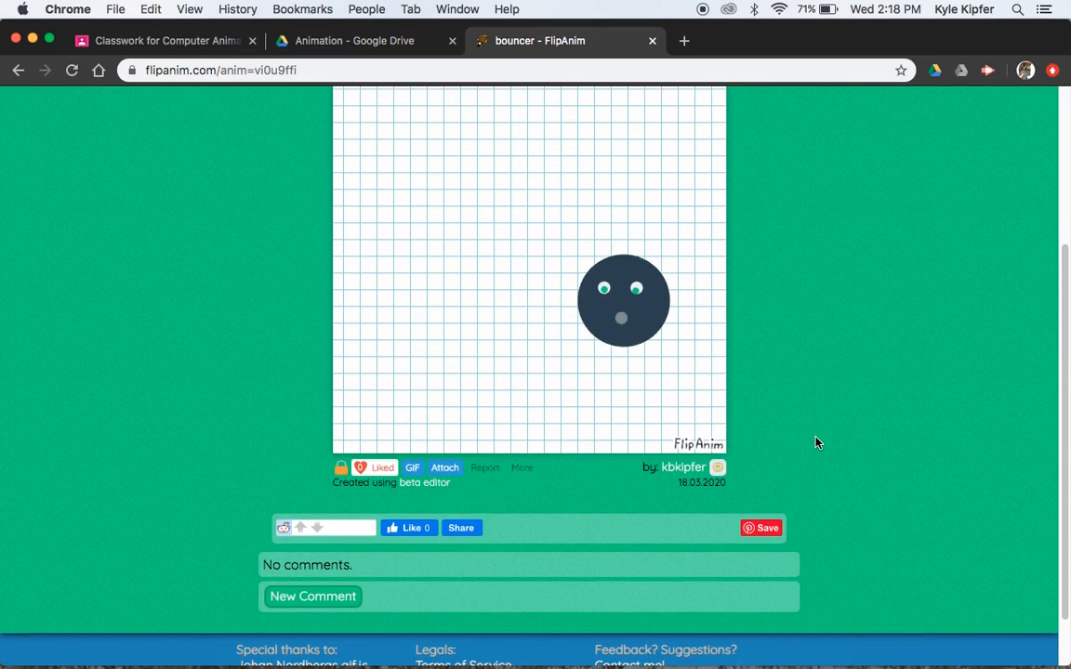
Open the GIF version of the uploaded animation and save the image as bouncer in the Downloads folder
click(414, 470)
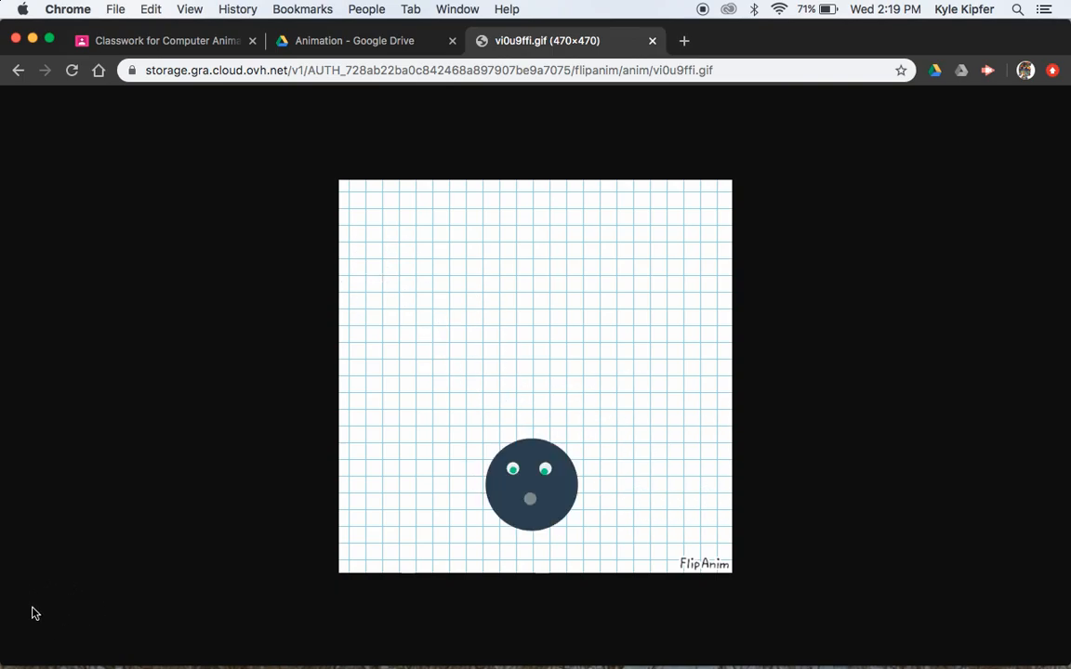
mouse_move(58, 632)
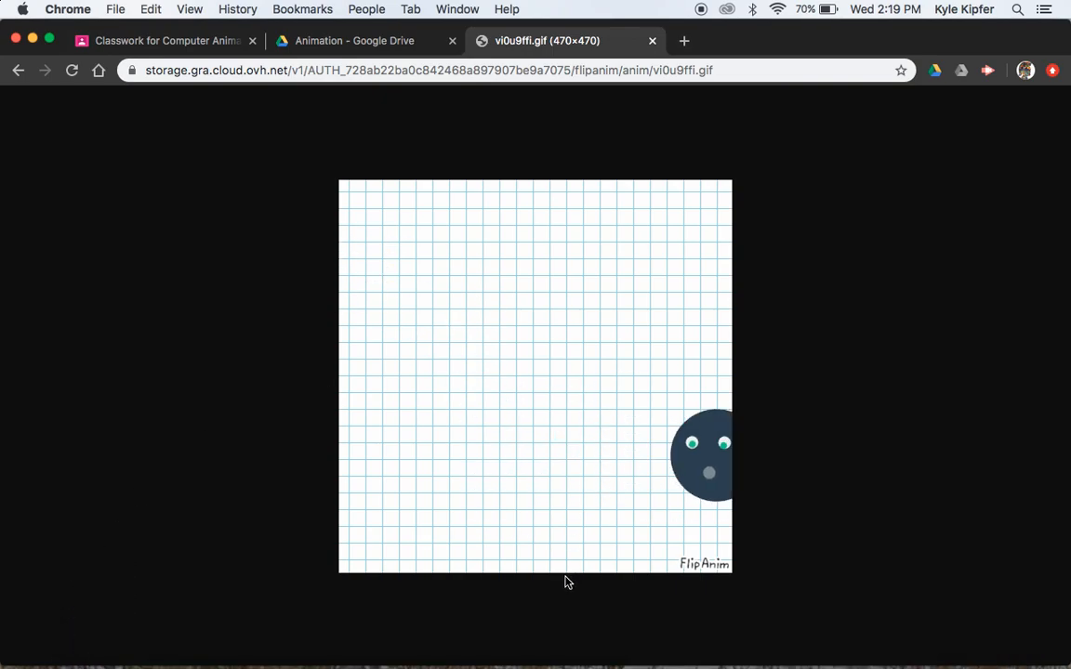
click(360, 45)
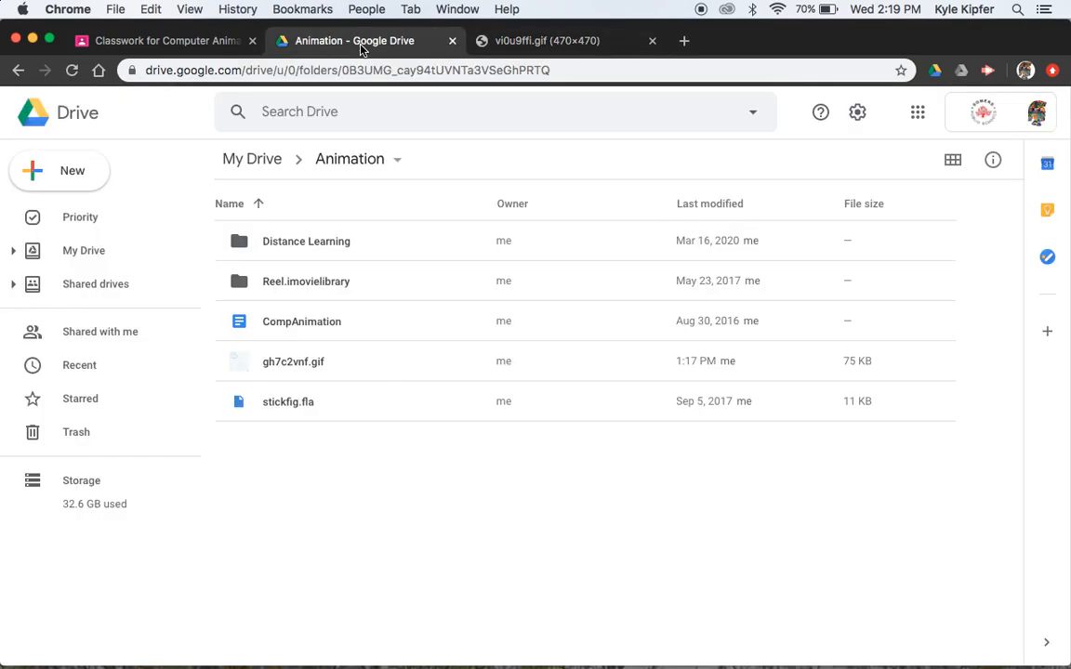
click(556, 47)
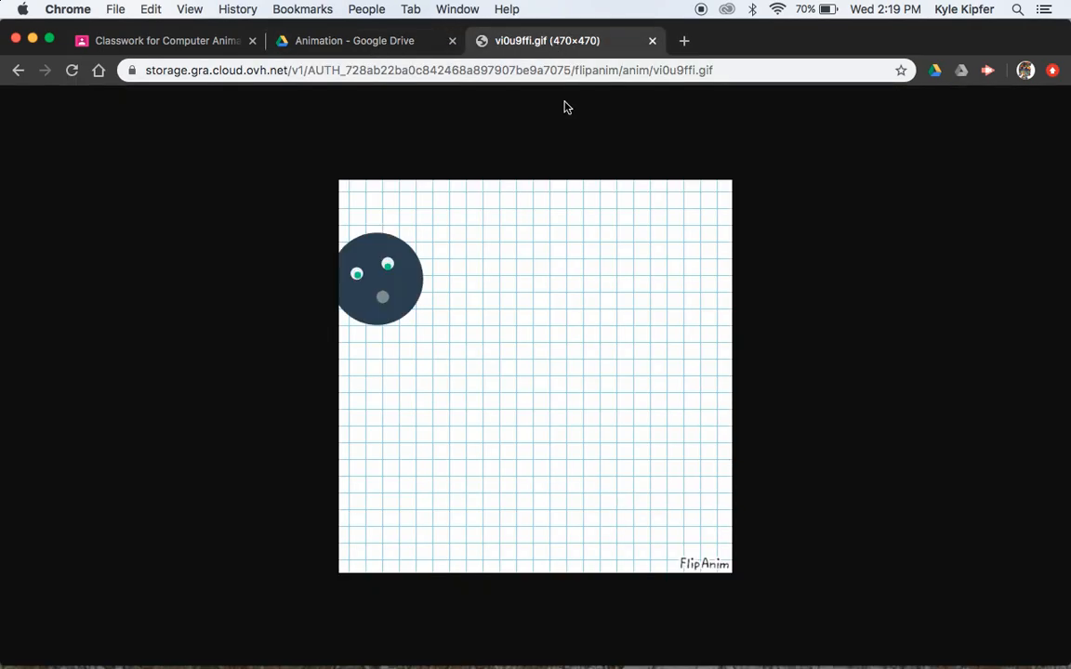
right_click(501, 419)
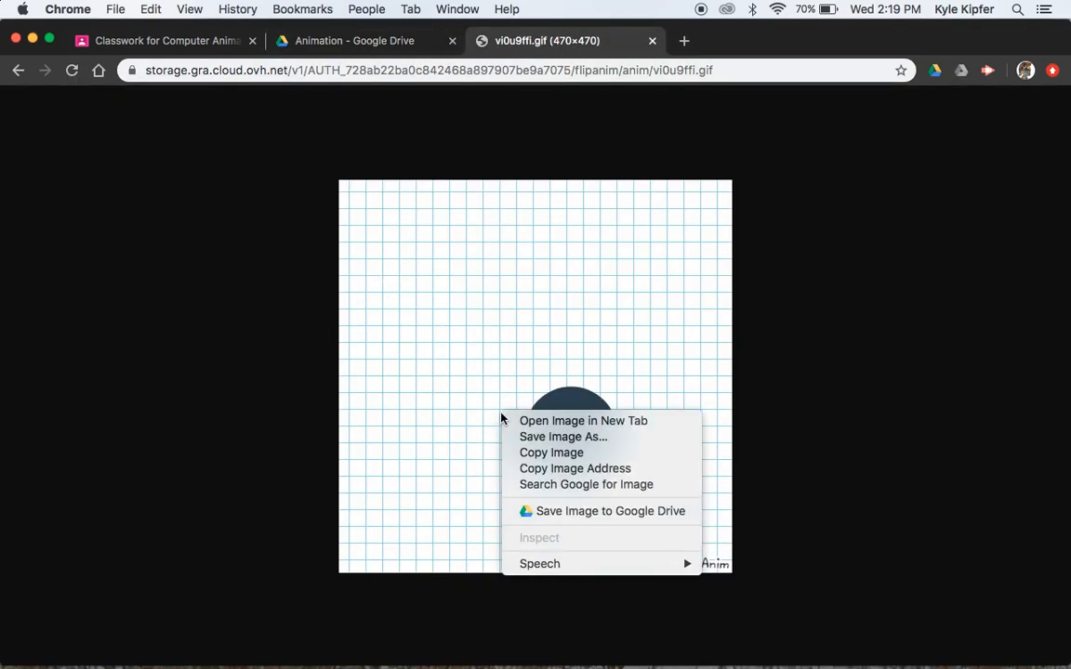
click(521, 438)
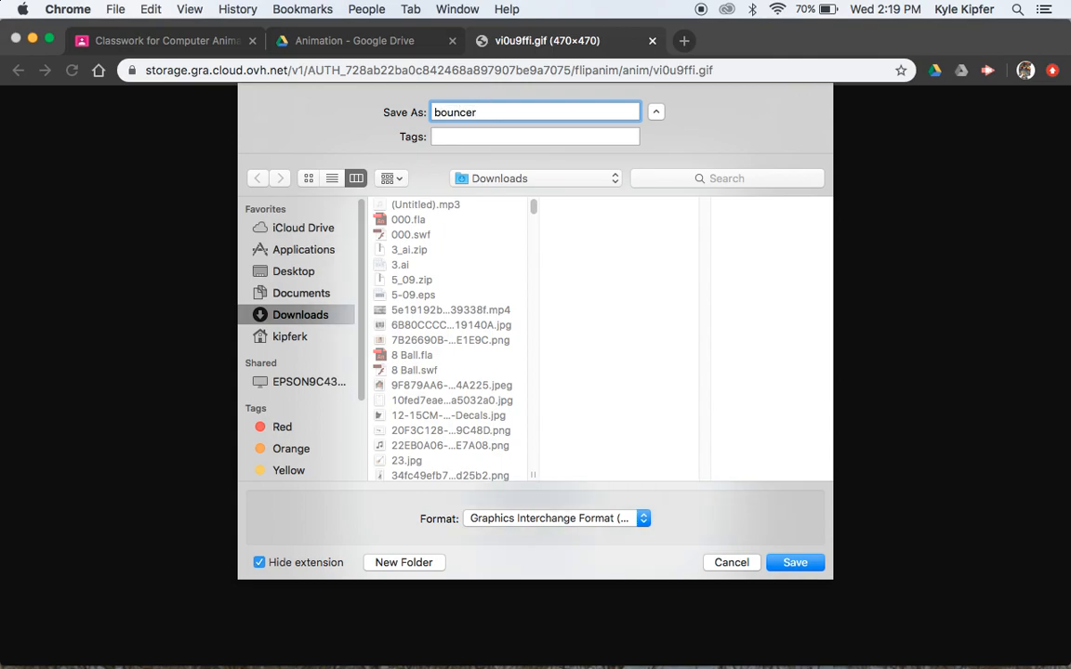
key(Return)
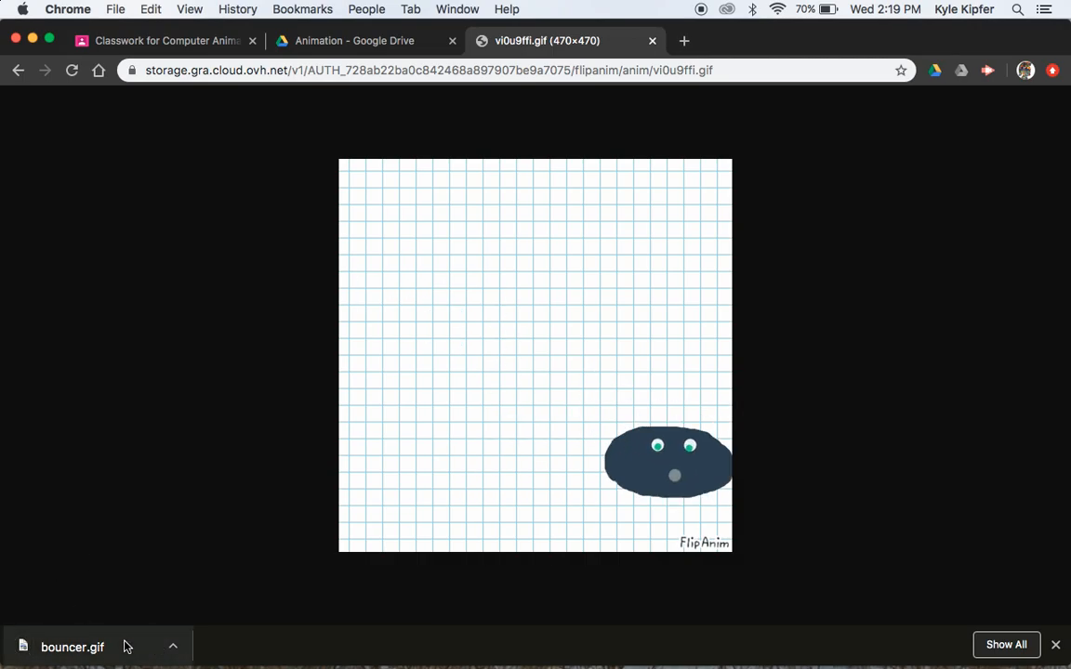
Upload the downloaded bouncer.gif to the Animation folder in Google Drive and open it for preview
drag(127, 648, 365, 46)
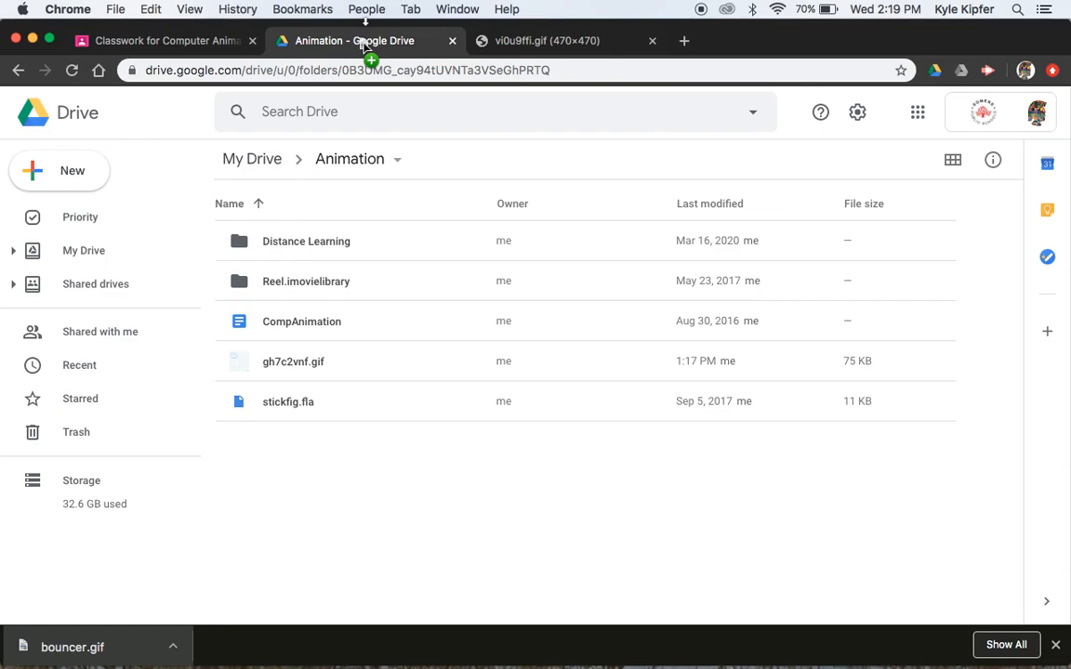
drag(364, 46, 382, 476)
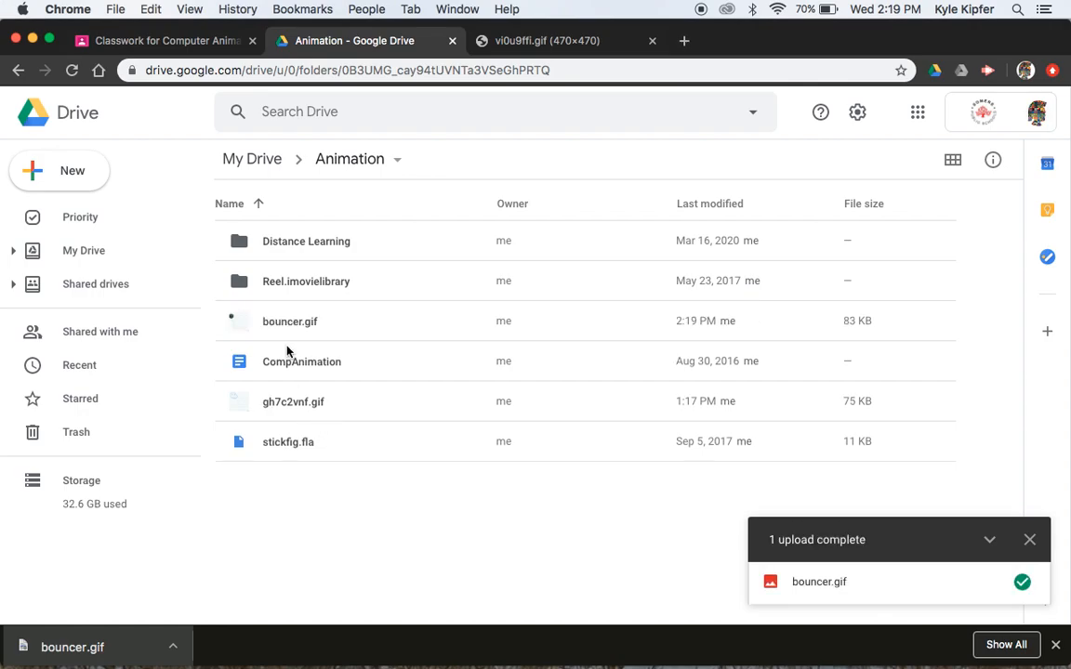
double_click(290, 322)
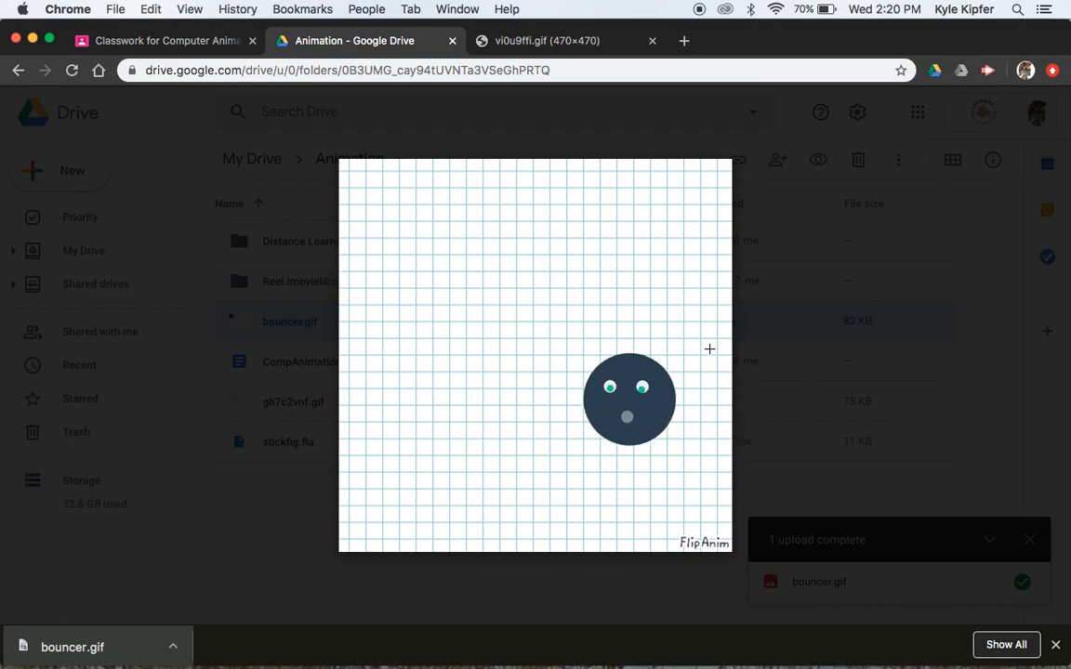
mouse_move(708, 639)
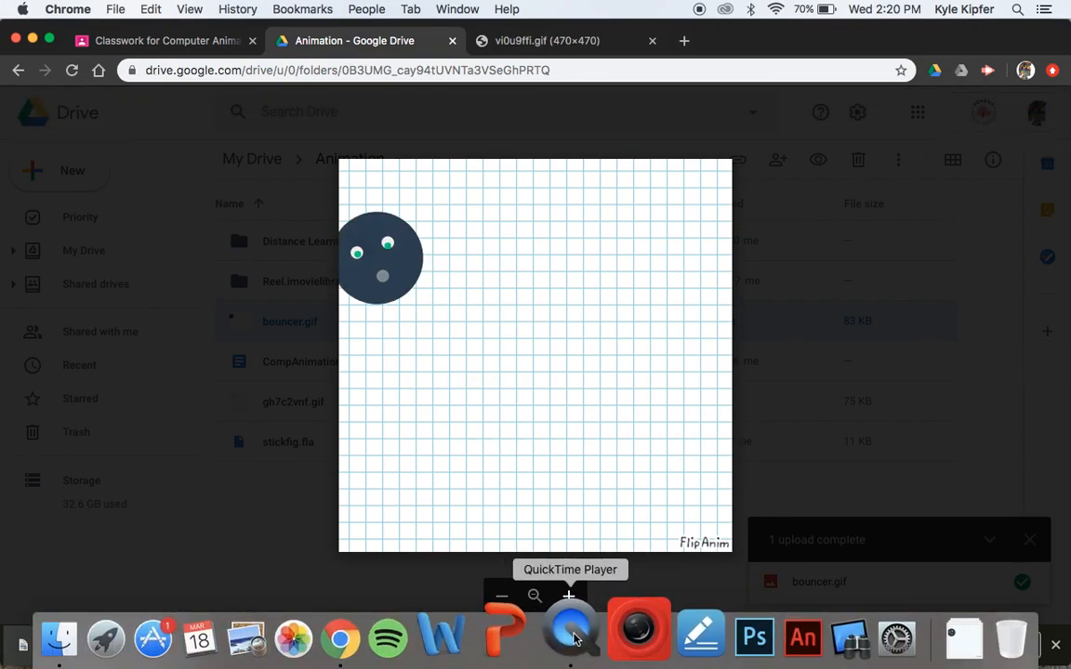
right_click(573, 638)
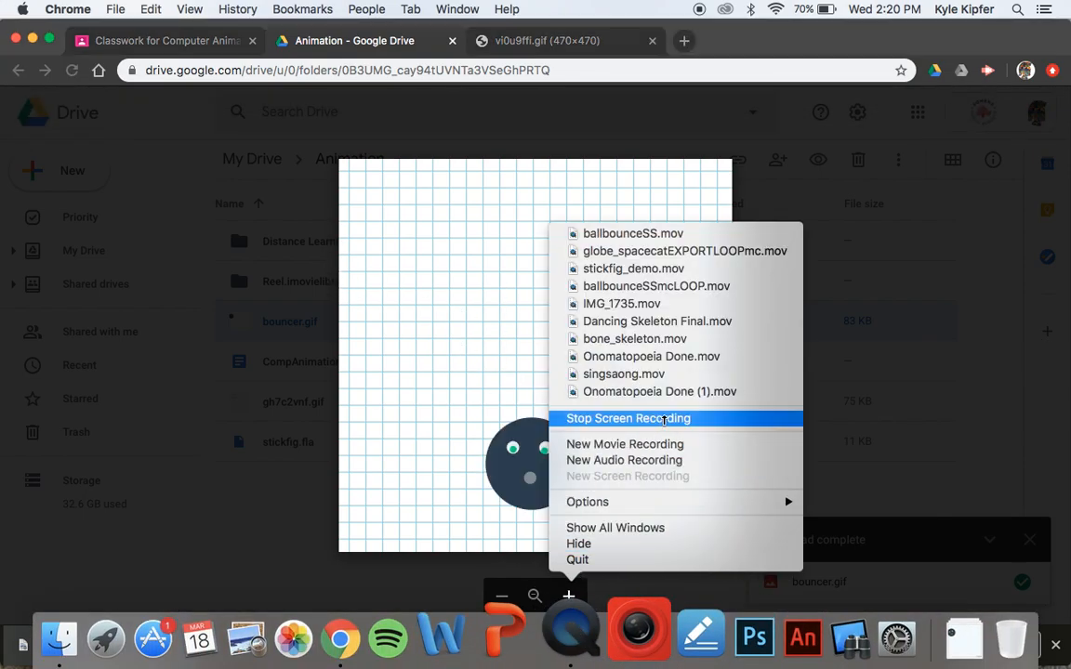